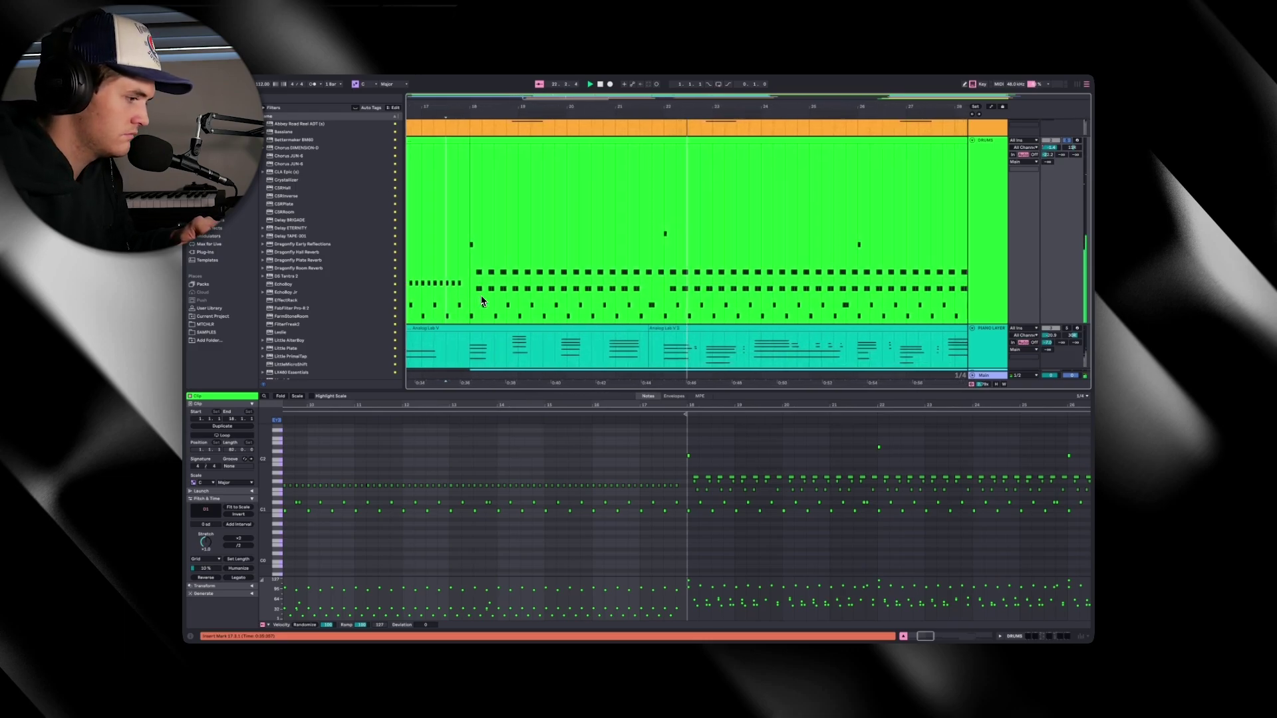
Play the DRUMS track from the section change at bar 34
scroll(504, 299, "down", 3)
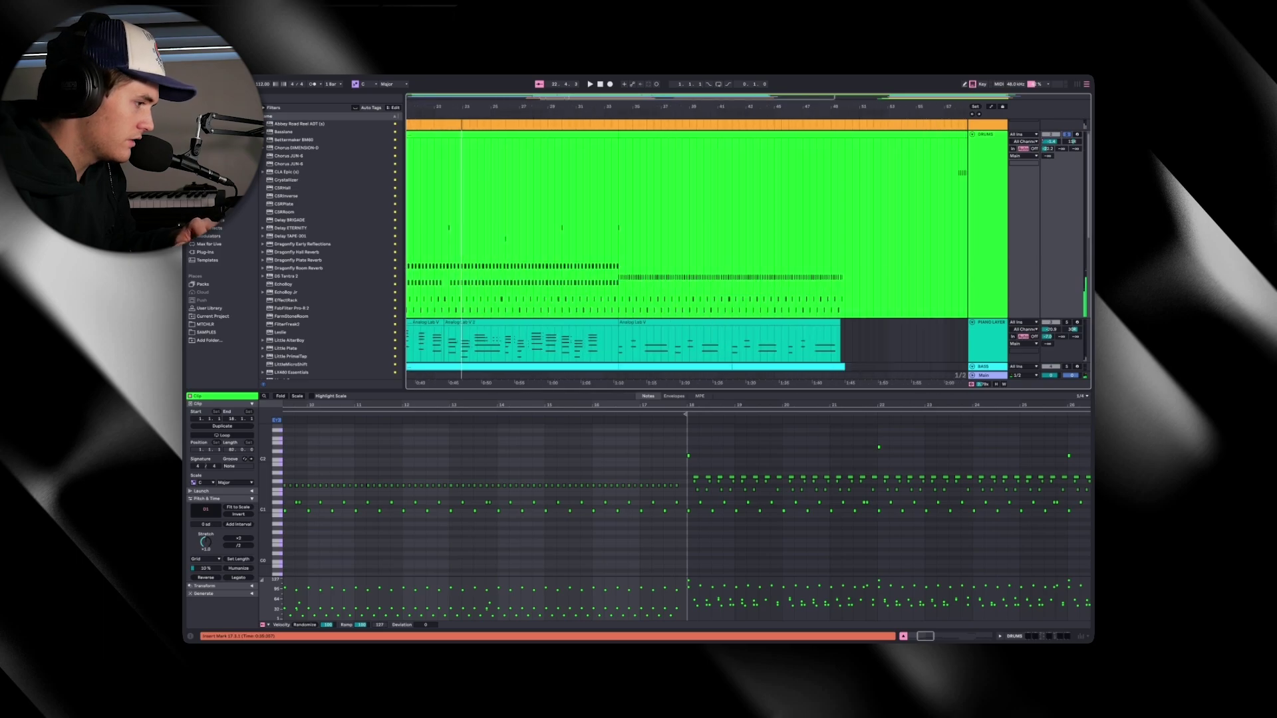
left_click(614, 266)
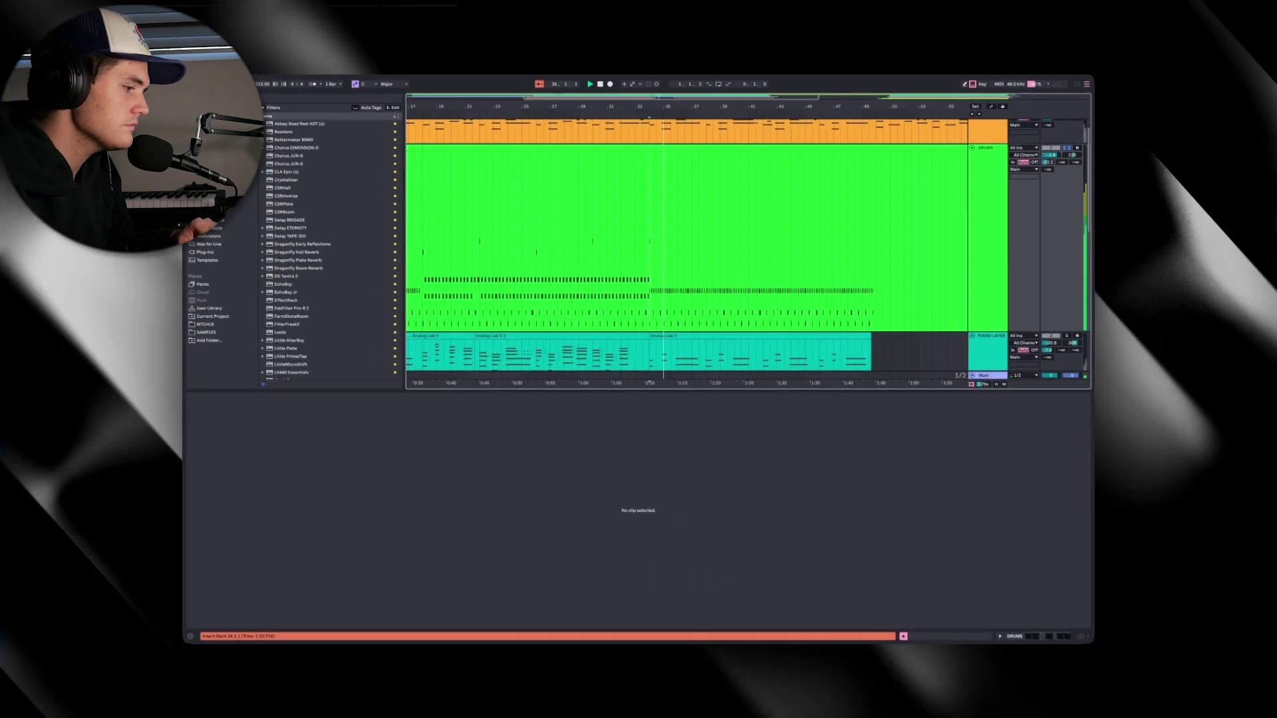
scroll(578, 279, "up", 2)
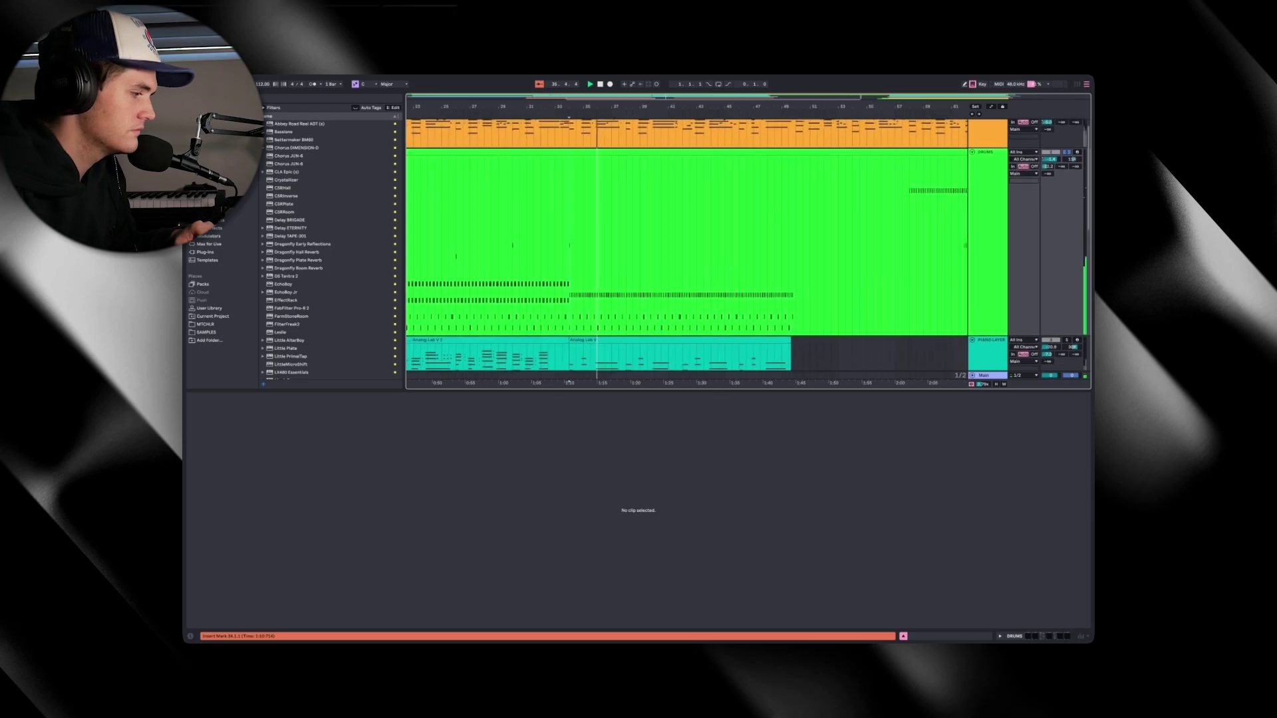
Hide the browser and the clip view to give the arrangement more room
key("super+alt+b")
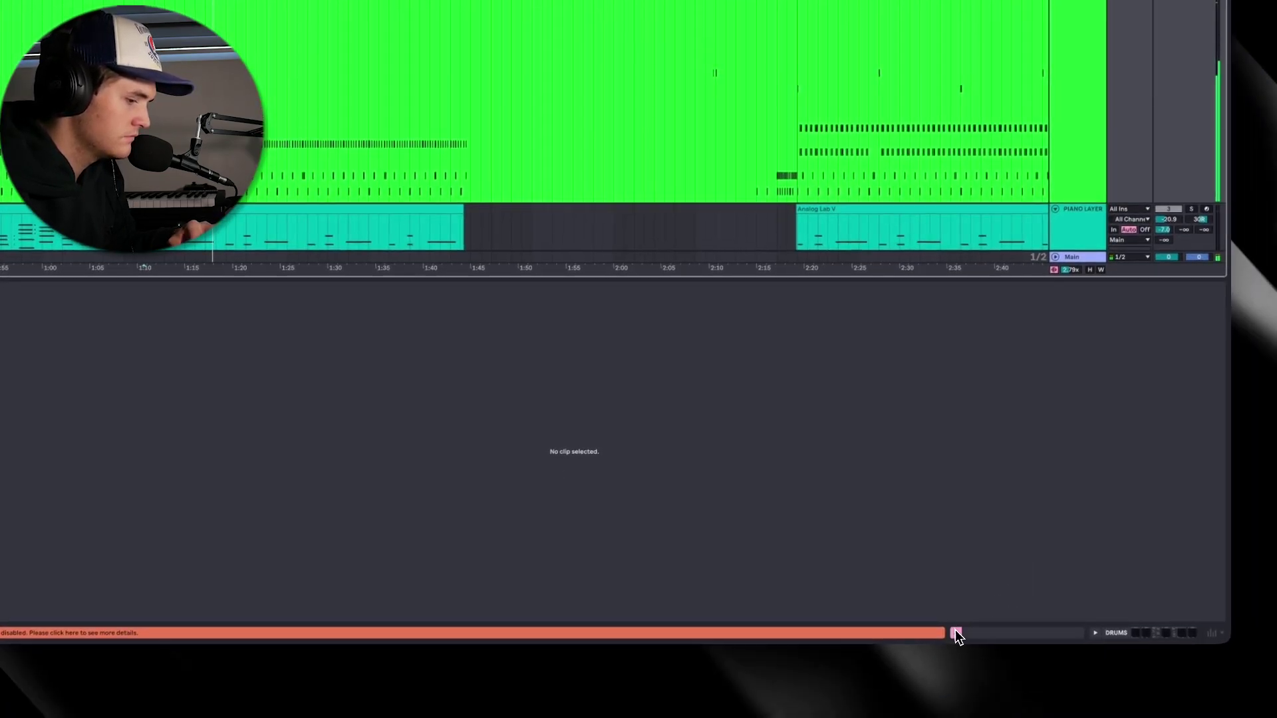
key("super+alt+l")
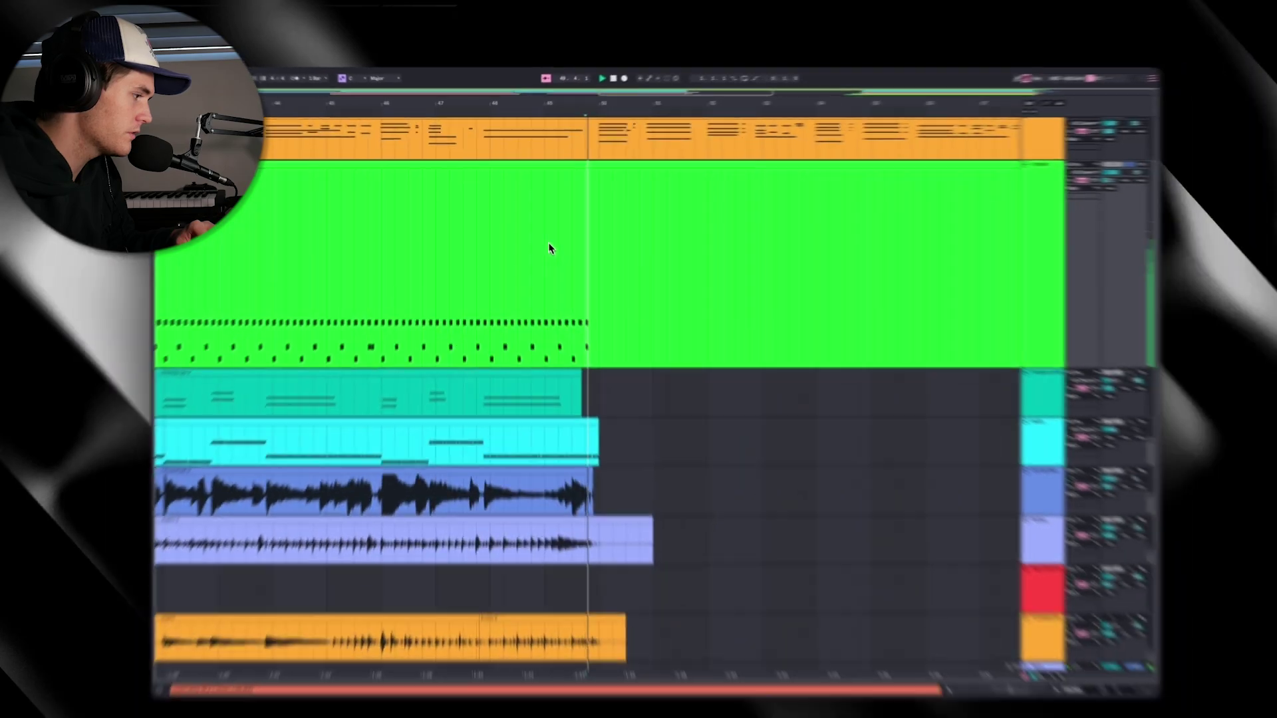
Listen to the drums going into the break, and play from bar 58 into the final section
key("space")
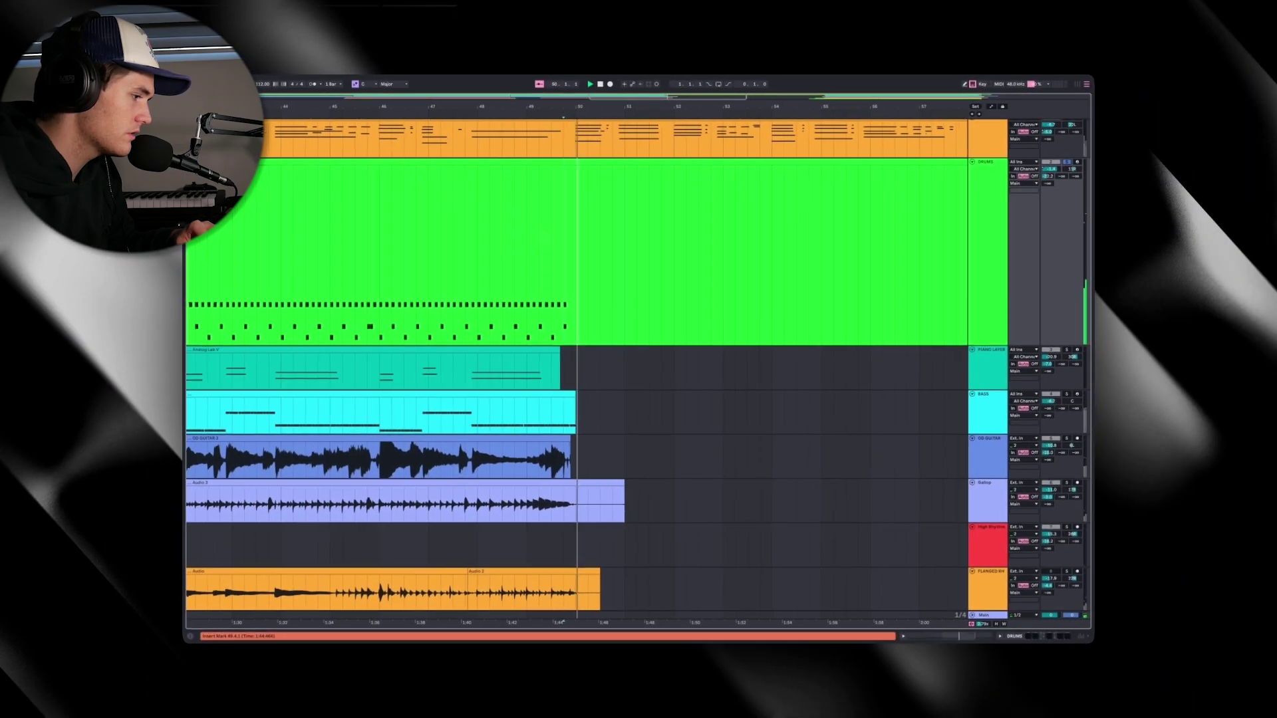
scroll(604, 242, "right", 5)
key("space")
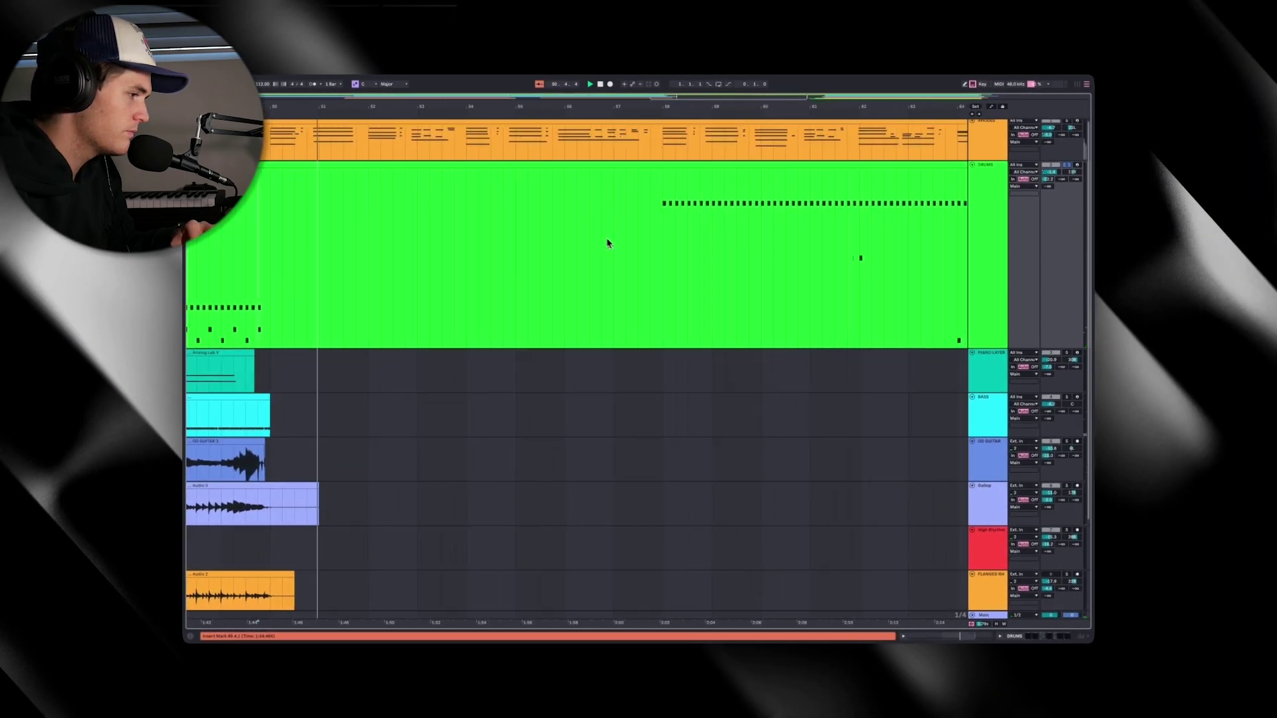
left_click(657, 245)
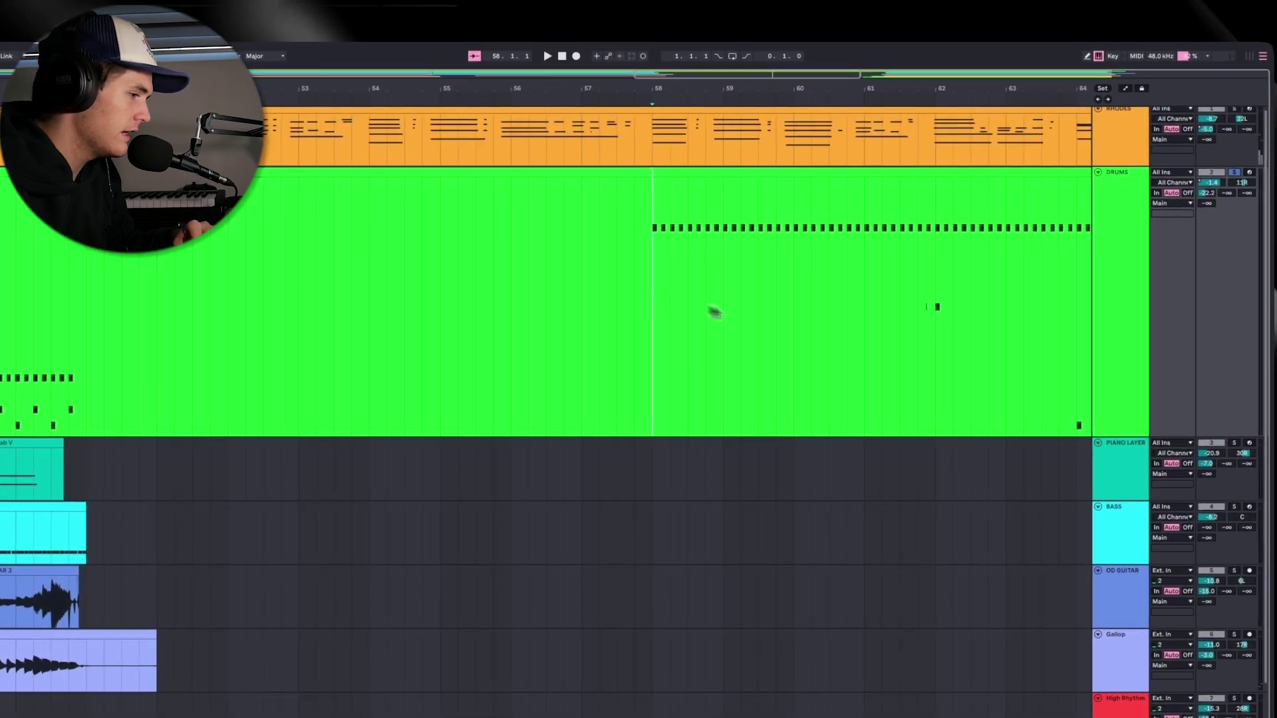
key("space")
scroll(752, 313, "right", 3)
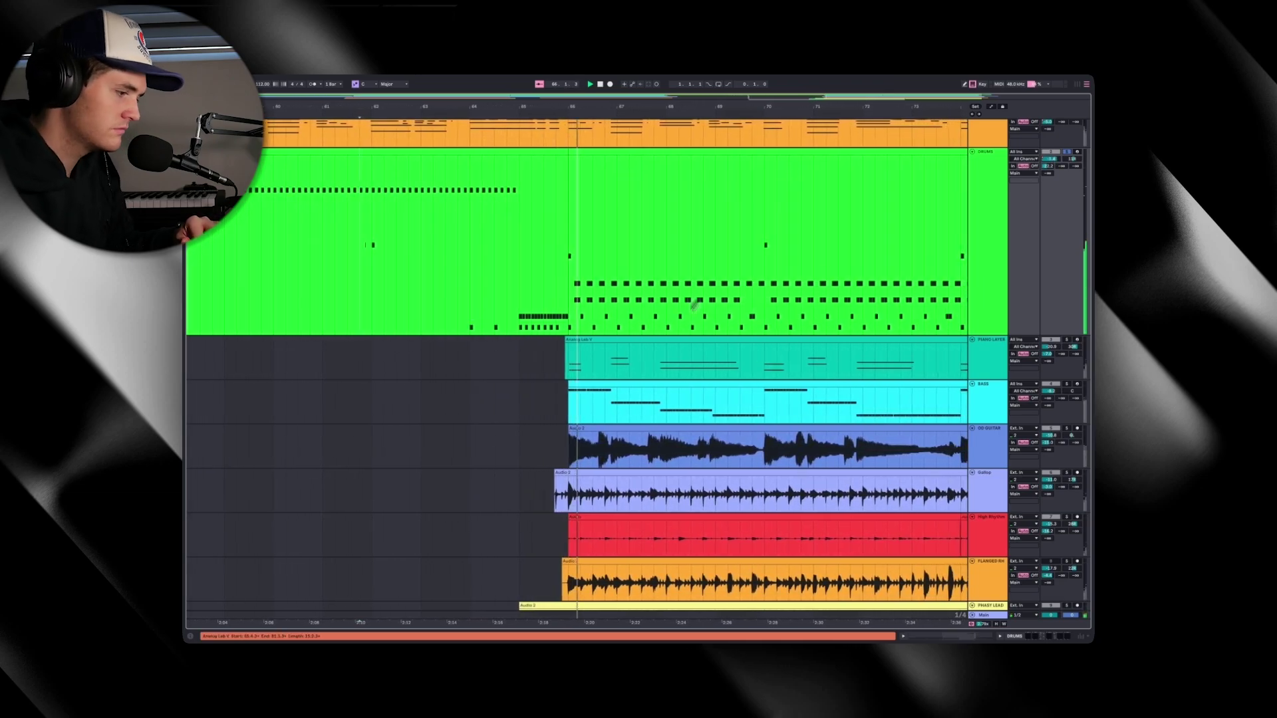
key("minus")
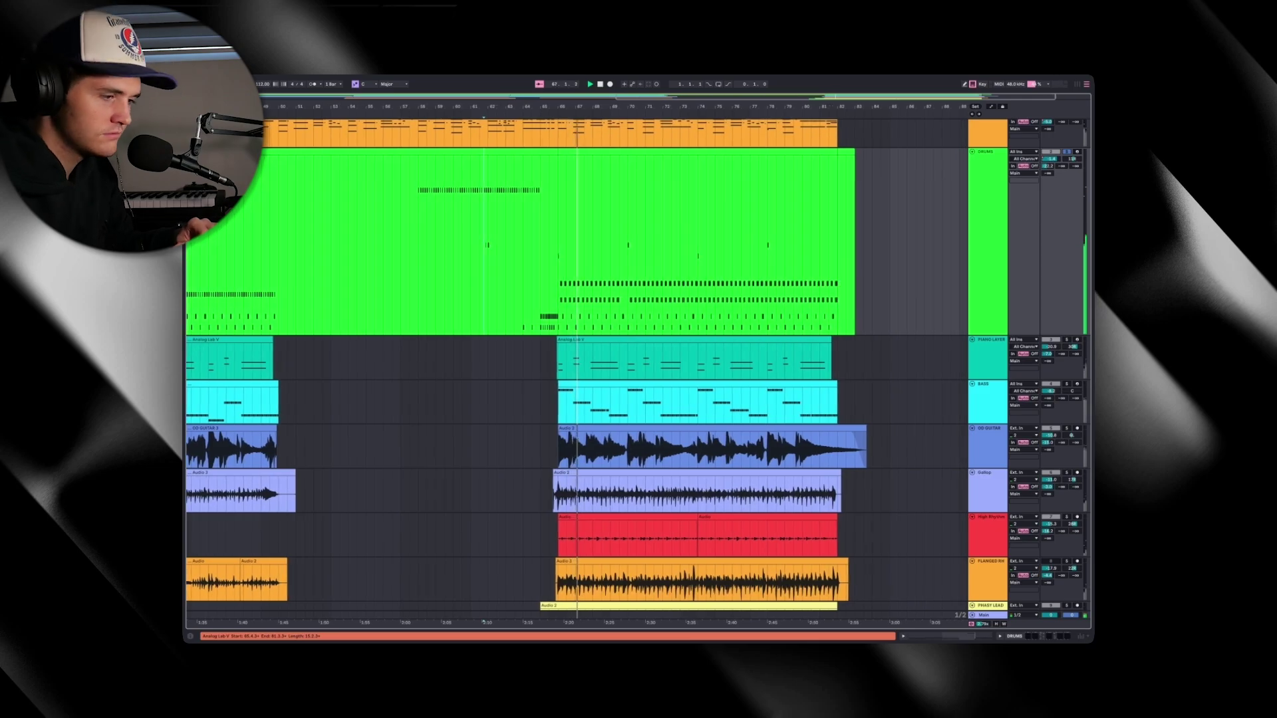
key("minus")
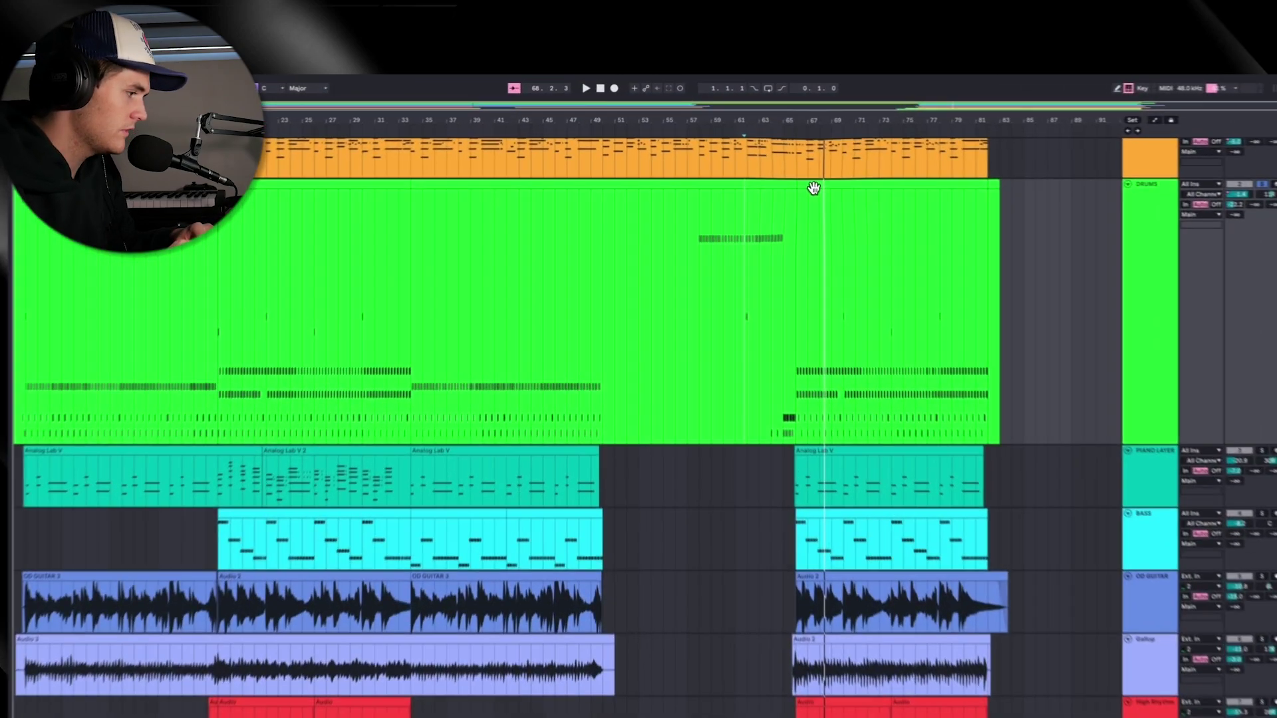
Select the drum part from the song's start through the end of the final section and show its notes in the clip view
left_click(814, 188)
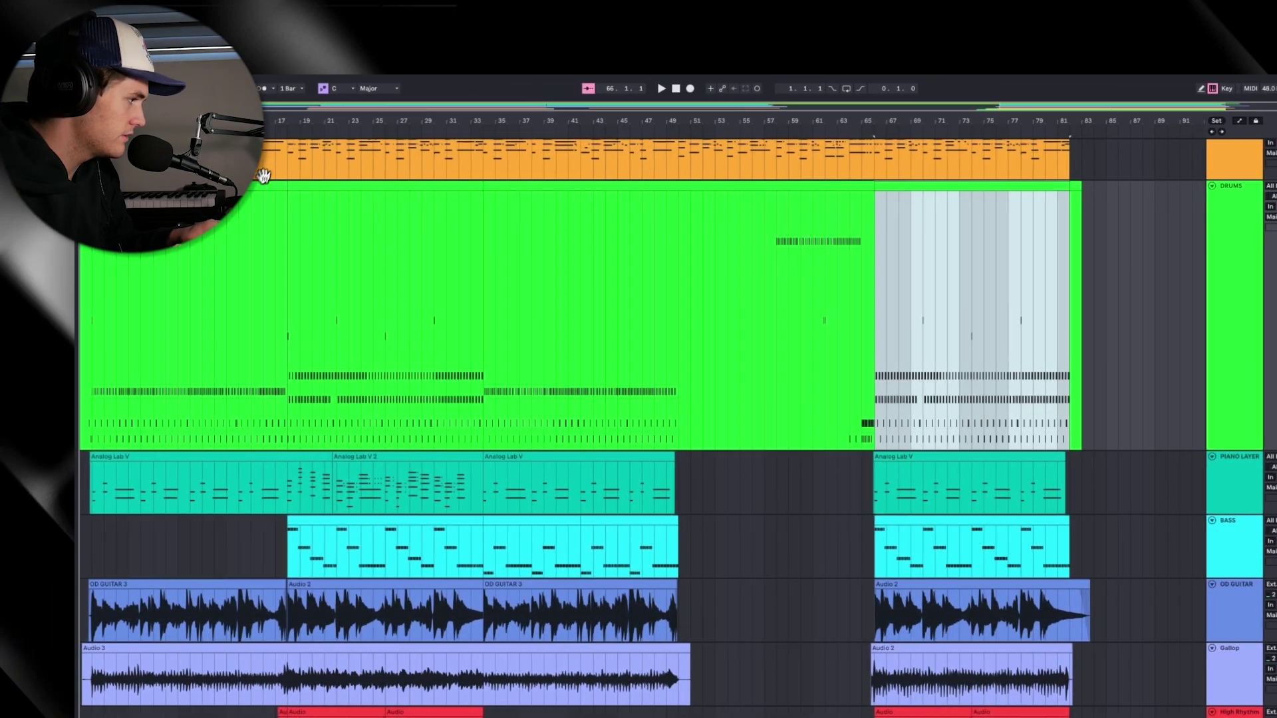
left_click(190, 180, "shift")
double_click(260, 184)
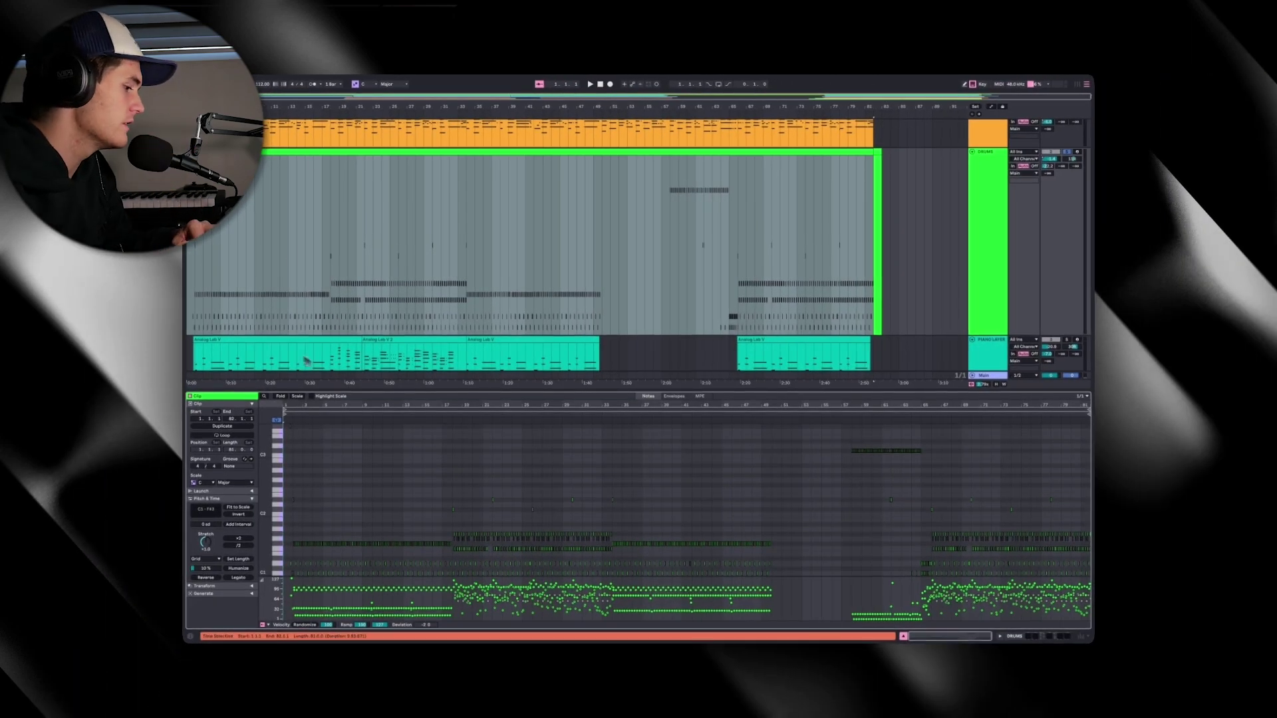
Bring up Superior Drummer 3 from the DRUMS track and review the channels in its mixer
scroll(328, 579, "up", 3)
scroll(500, 550, "right", 5)
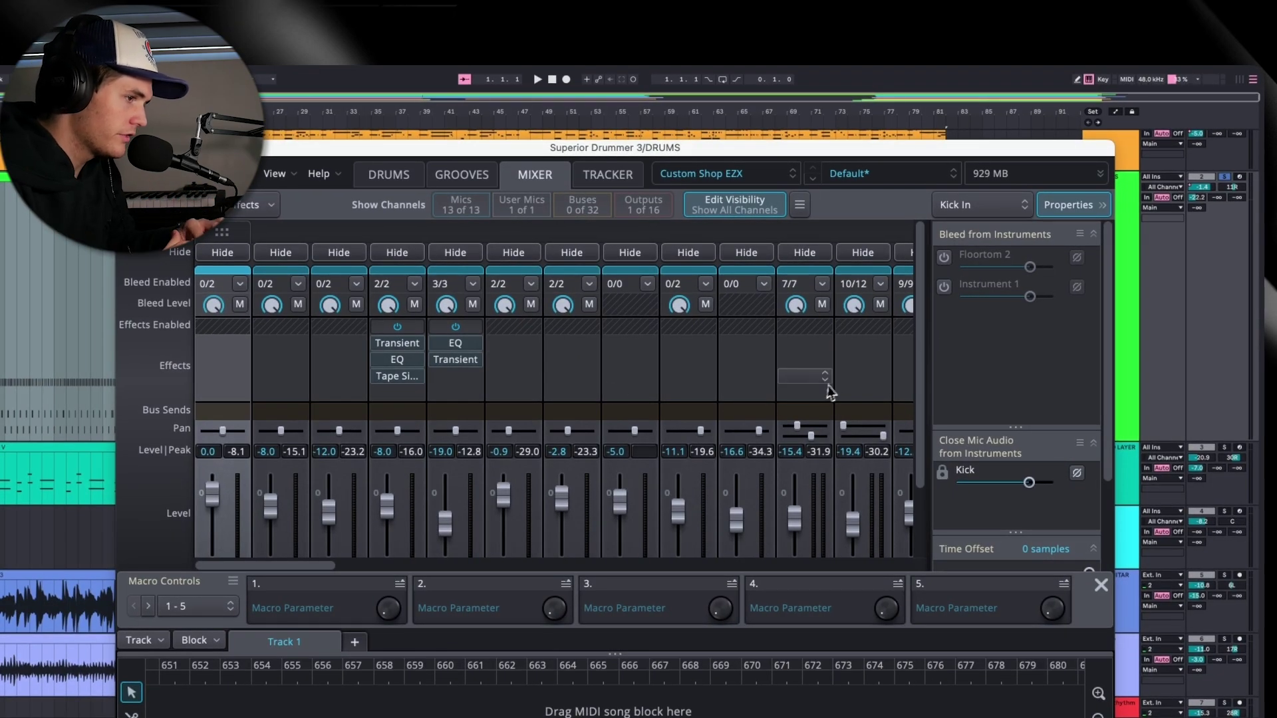
scroll(829, 393, "down", 3)
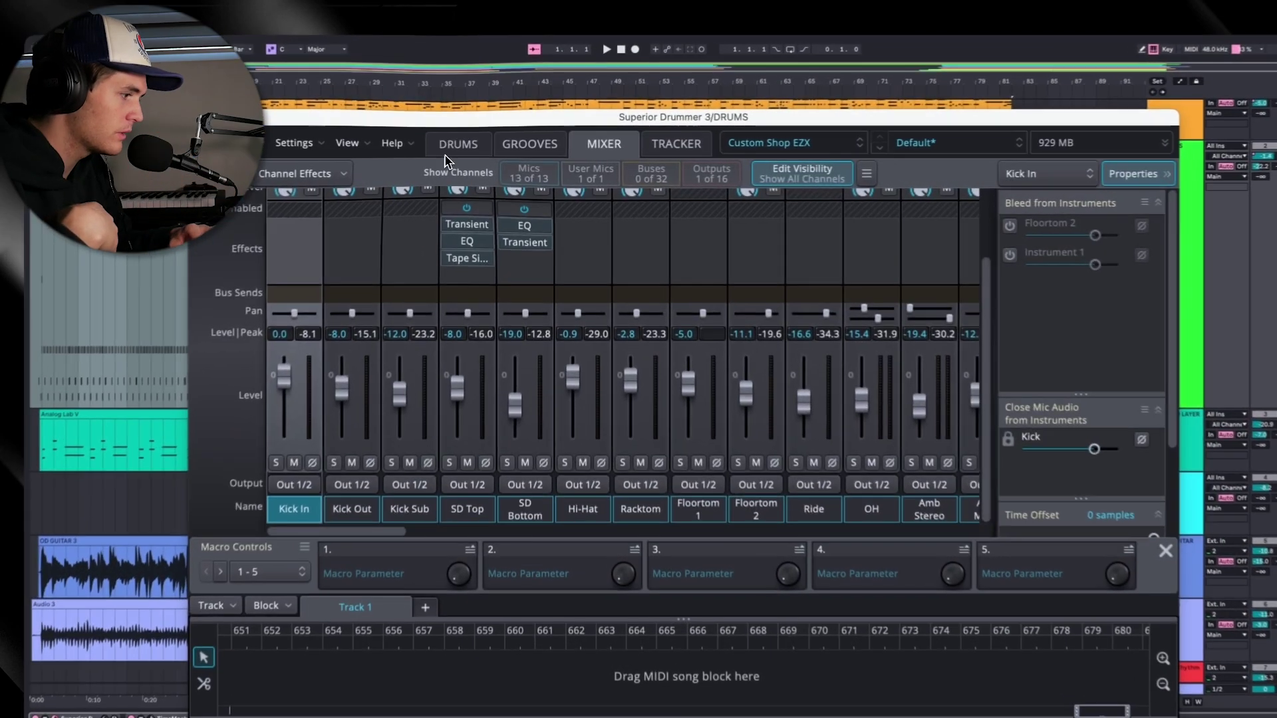
Show the drum kit in Superior Drummer and examine the snare with its envelope release setting
left_click(487, 150)
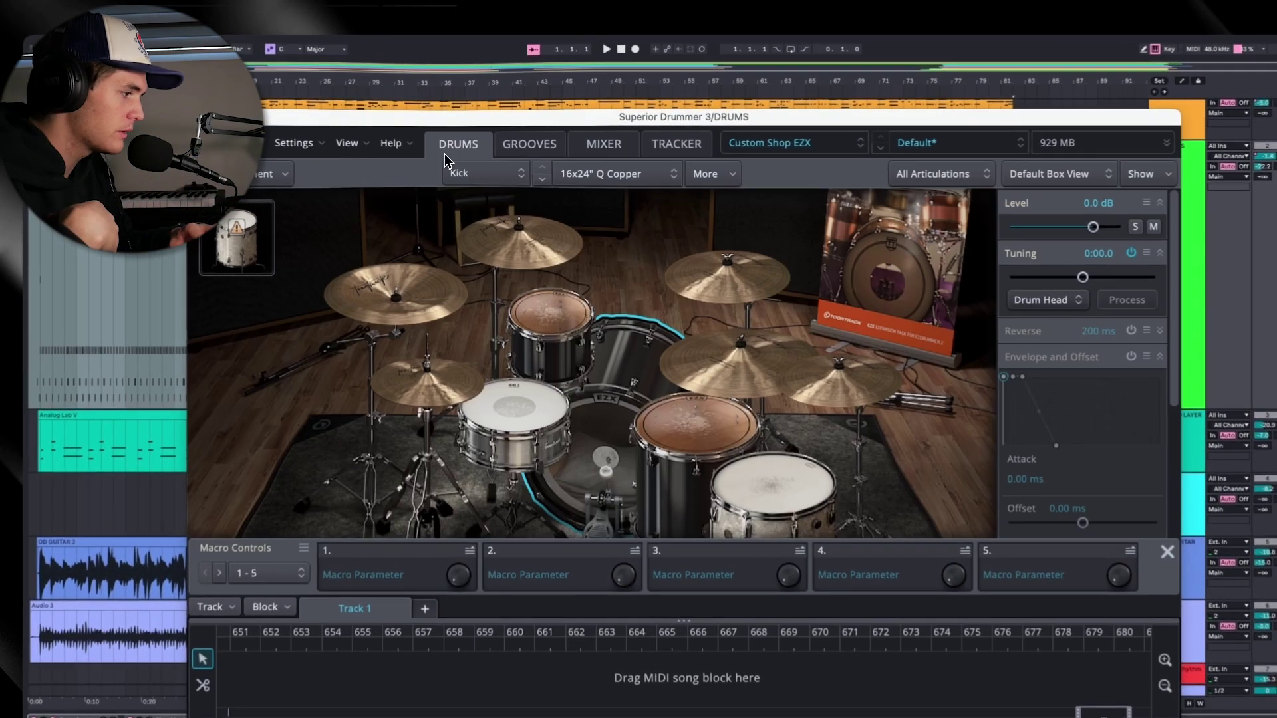
left_click(530, 328)
left_click(521, 395)
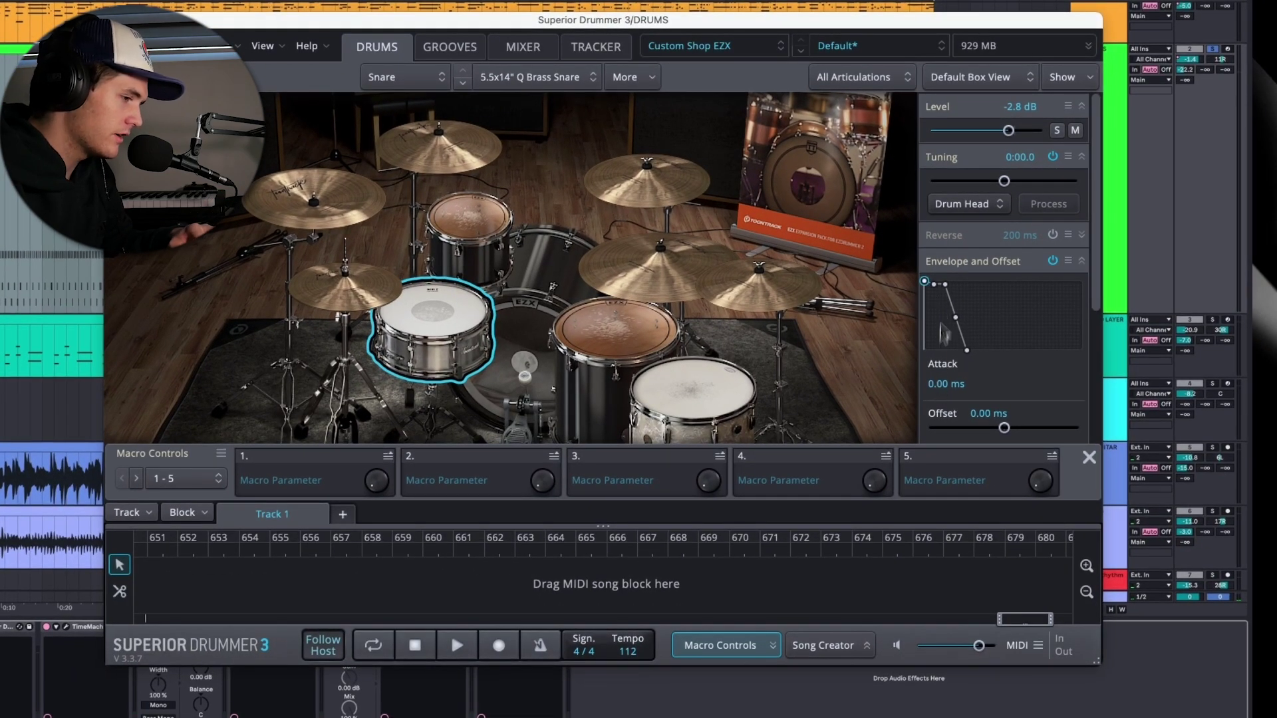
mouse_move(967, 350)
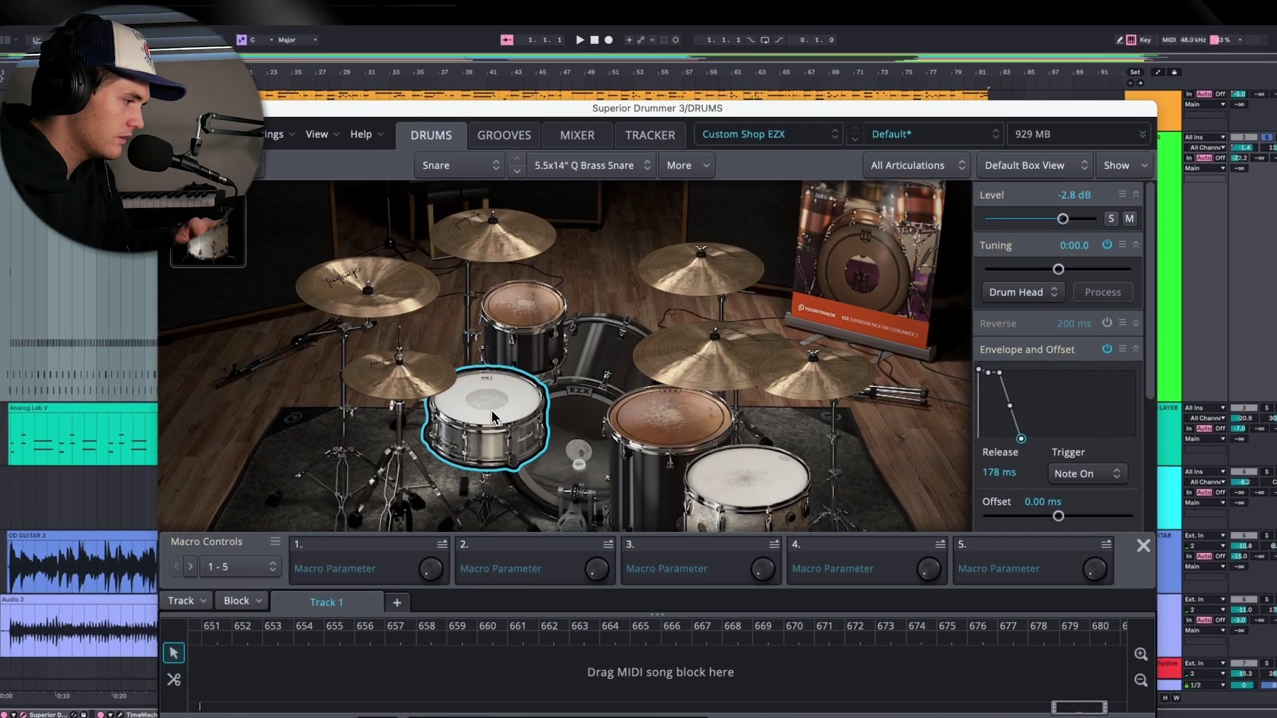
left_click(438, 321)
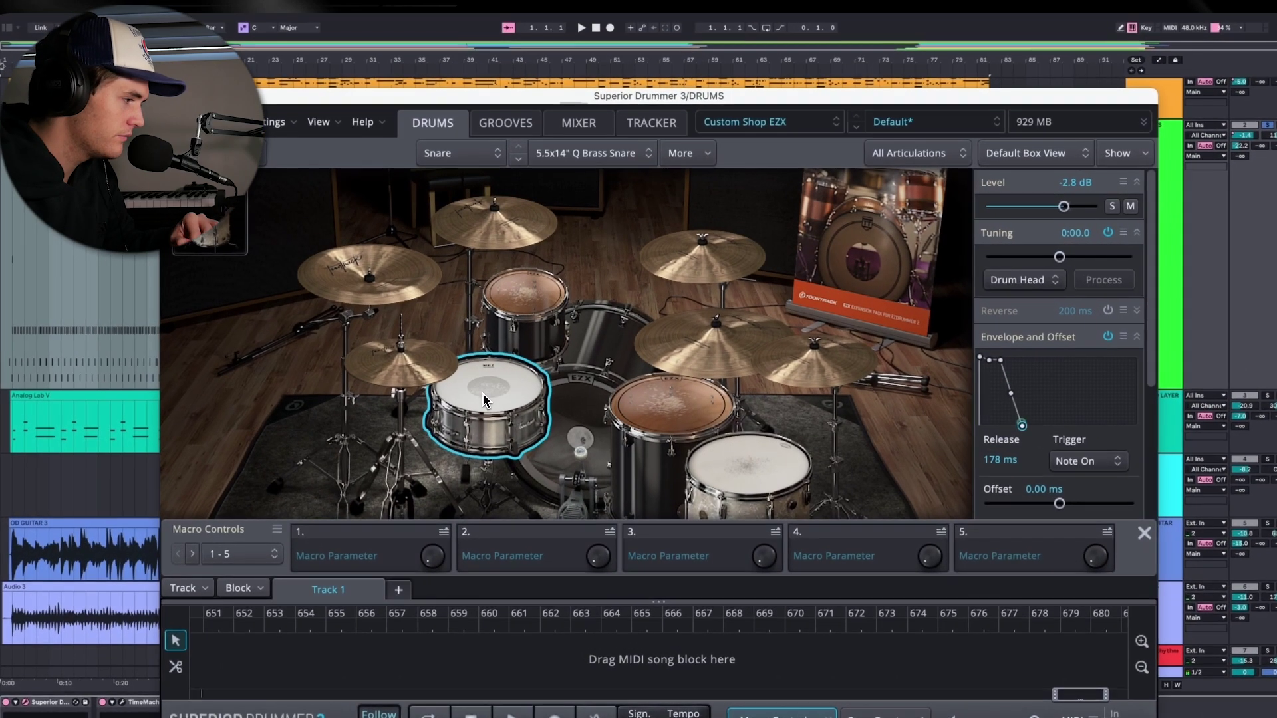
Audition the racktom, both floor toms and the kick in the drum kit
left_click(550, 273)
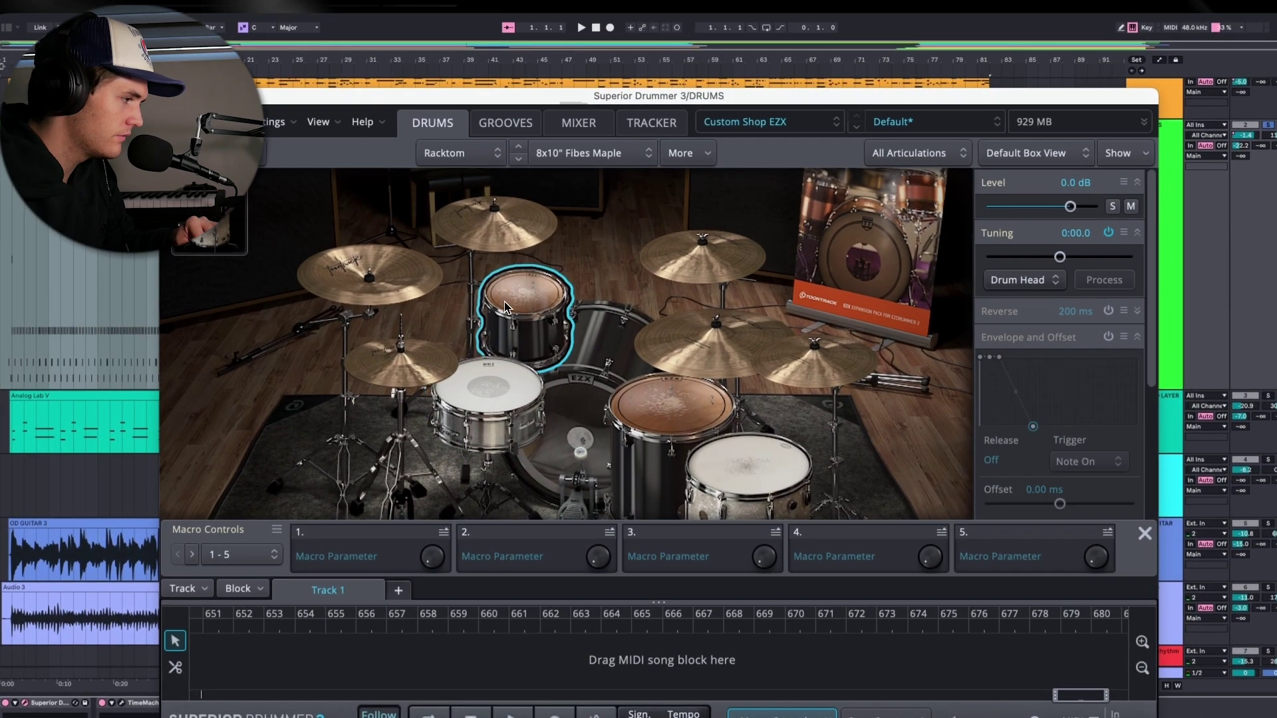
left_click(665, 406)
left_click(748, 465)
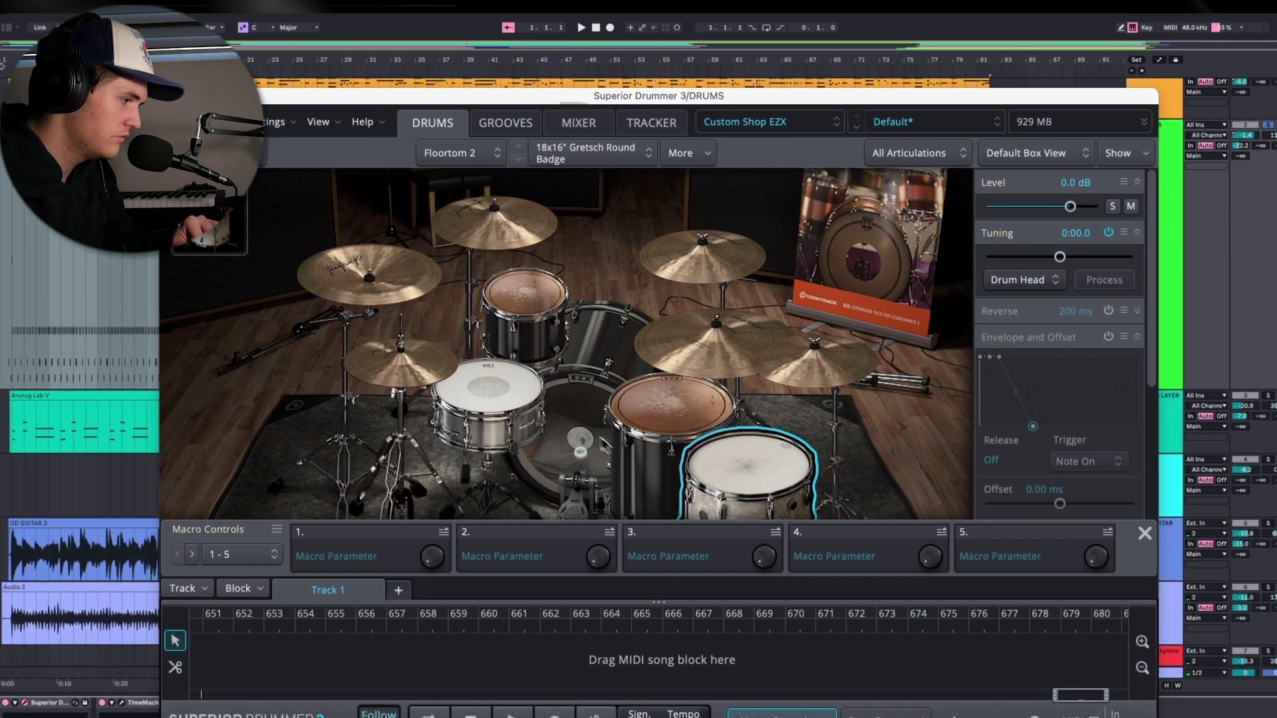
left_click(585, 432)
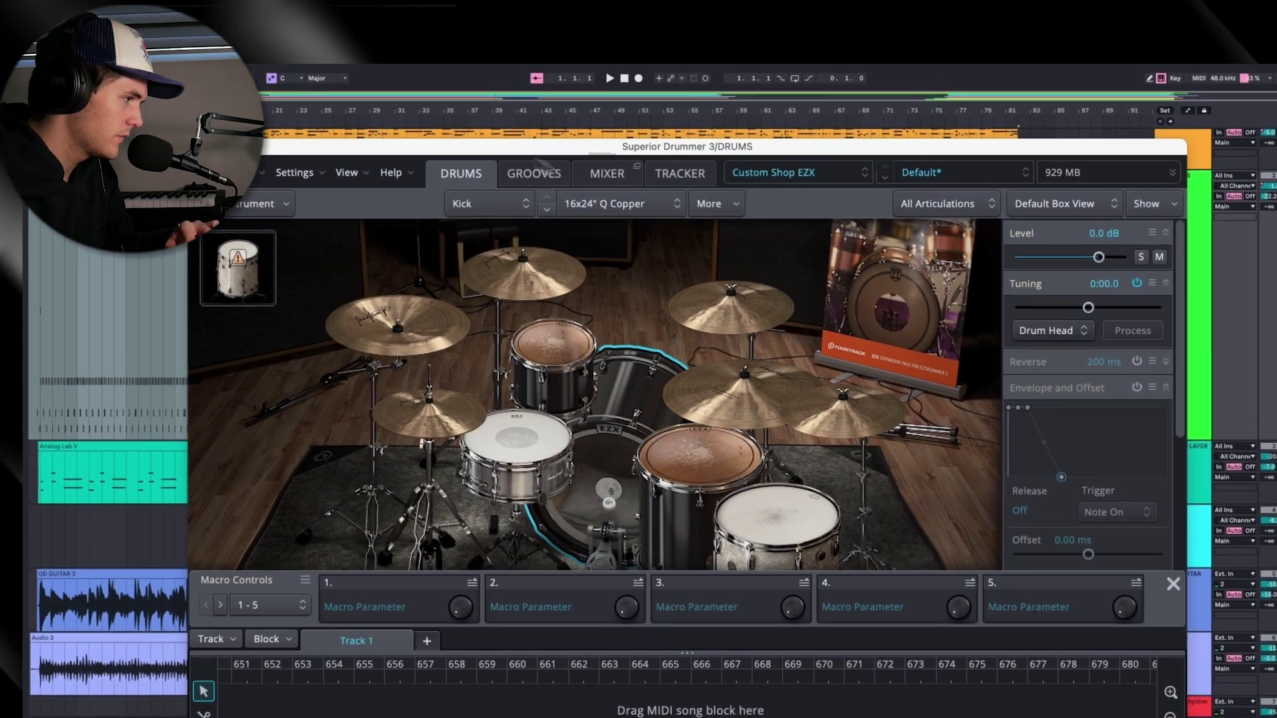
Return to Superior Drummer's mixer and review the bleed, effects and levels of the drum channels
left_click(576, 124)
scroll(519, 303, "up", 3)
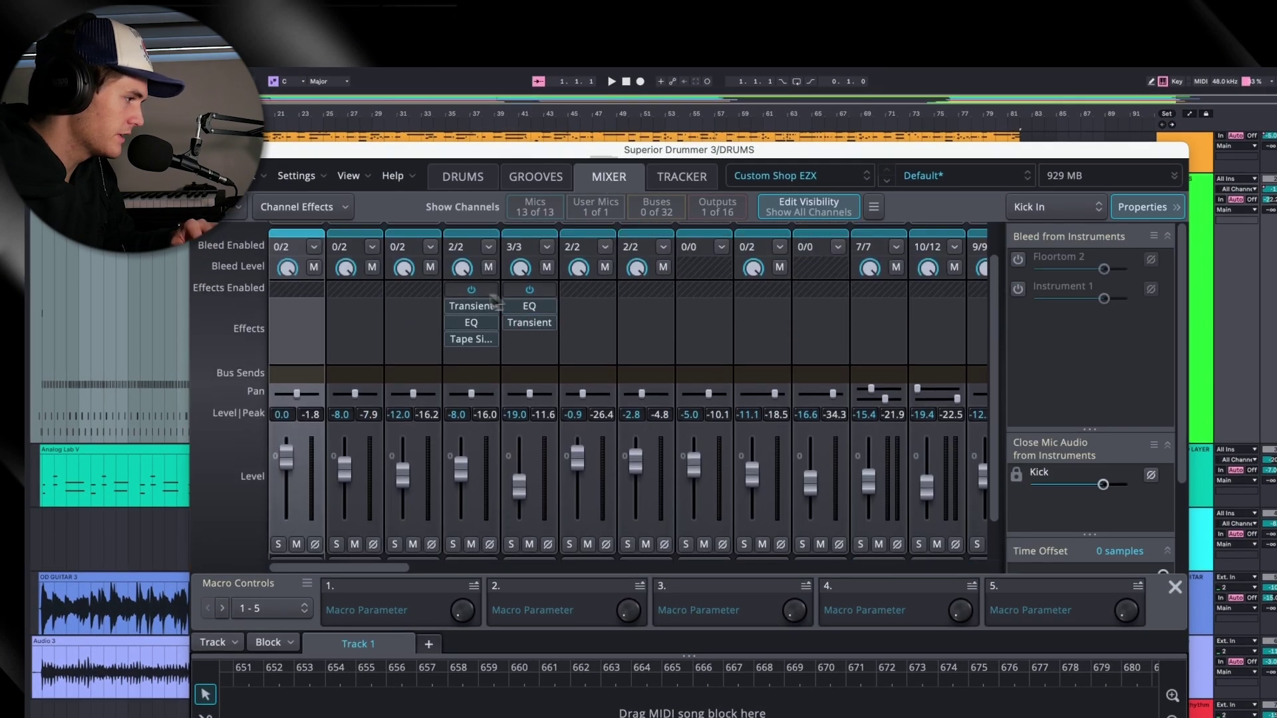
scroll(488, 355, "down", 3)
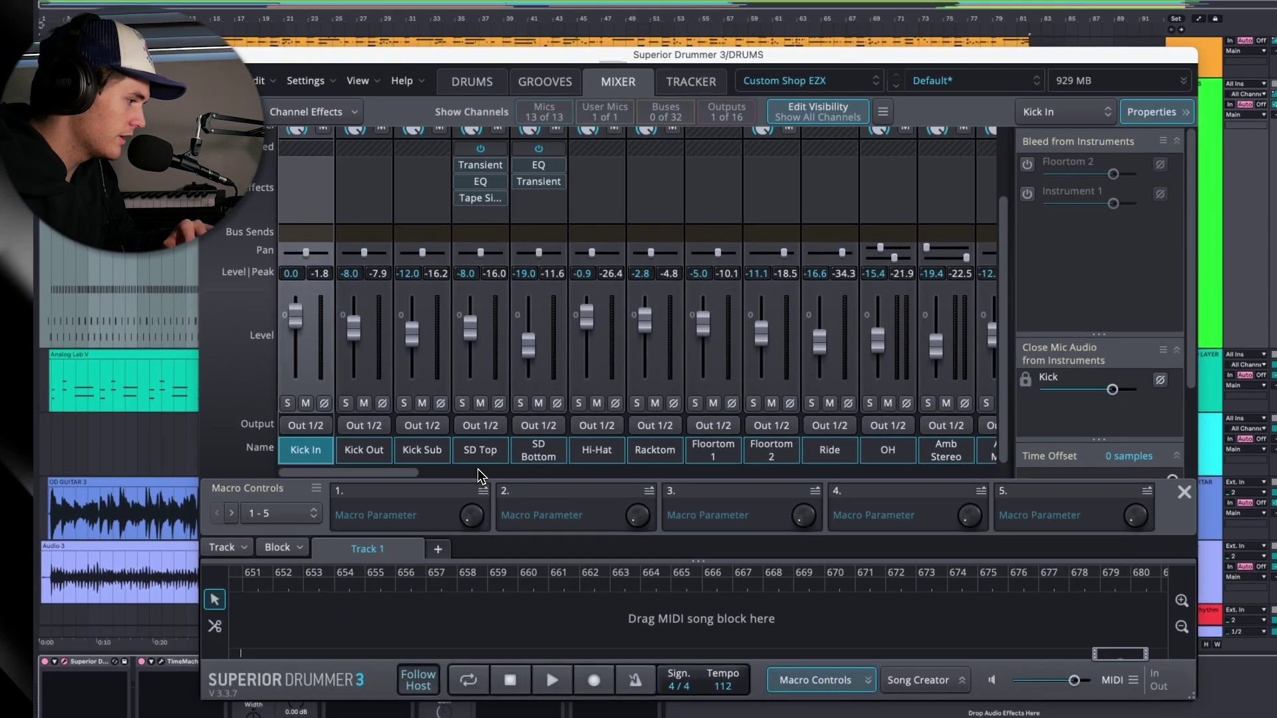
Inspect the EQ and Transient effects on the SD Top channel and the EQ on SD Bottom
scroll(492, 266, "up", 3)
left_click(480, 229)
left_click(484, 230)
left_click(536, 214)
left_click(536, 213)
left_click(487, 214)
left_click(488, 215)
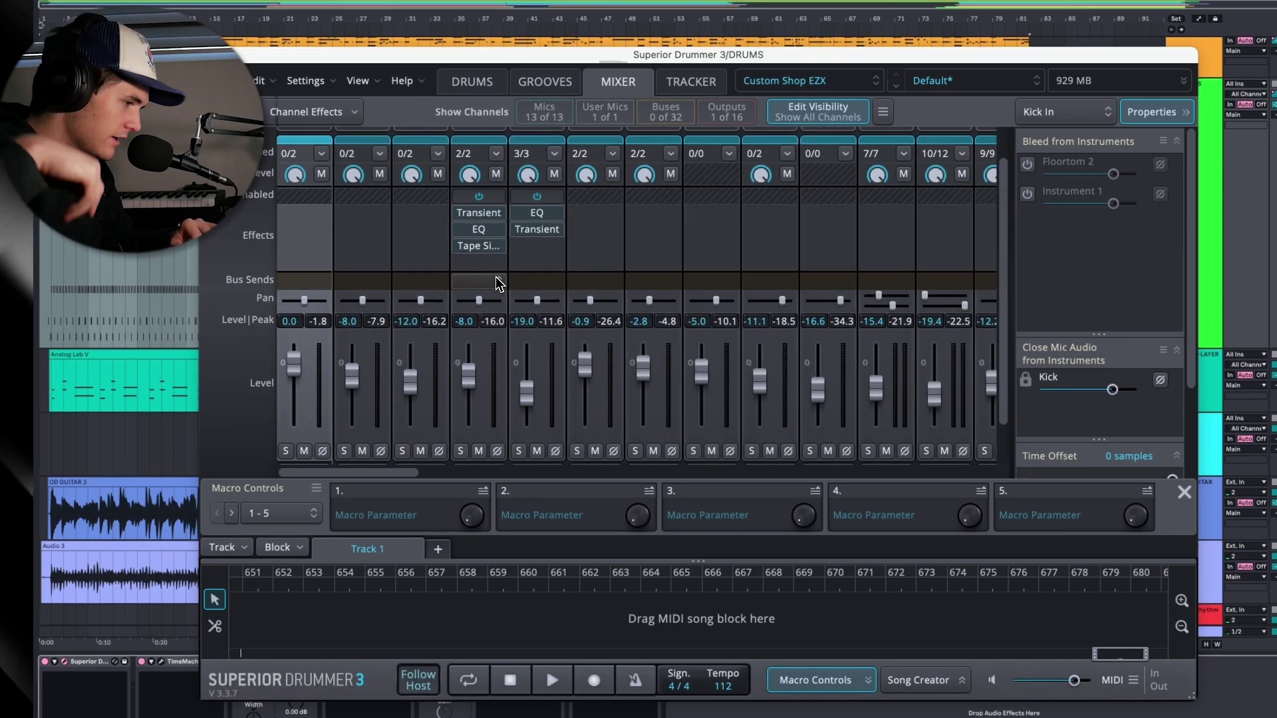
Look over the remaining mixer channels and close the Superior Drummer window
scroll(496, 277, "right", 10)
scroll(496, 278, "down", 1)
scroll(503, 289, "left", 10)
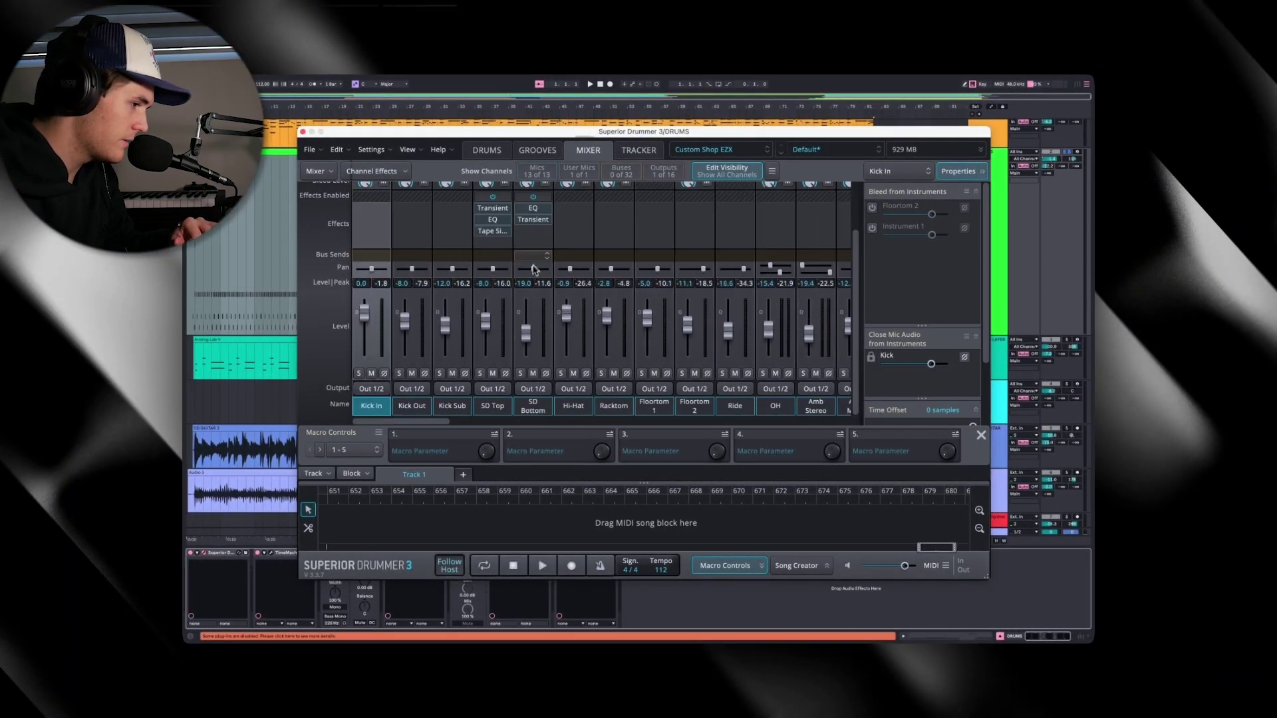
scroll(532, 270, "right", 1)
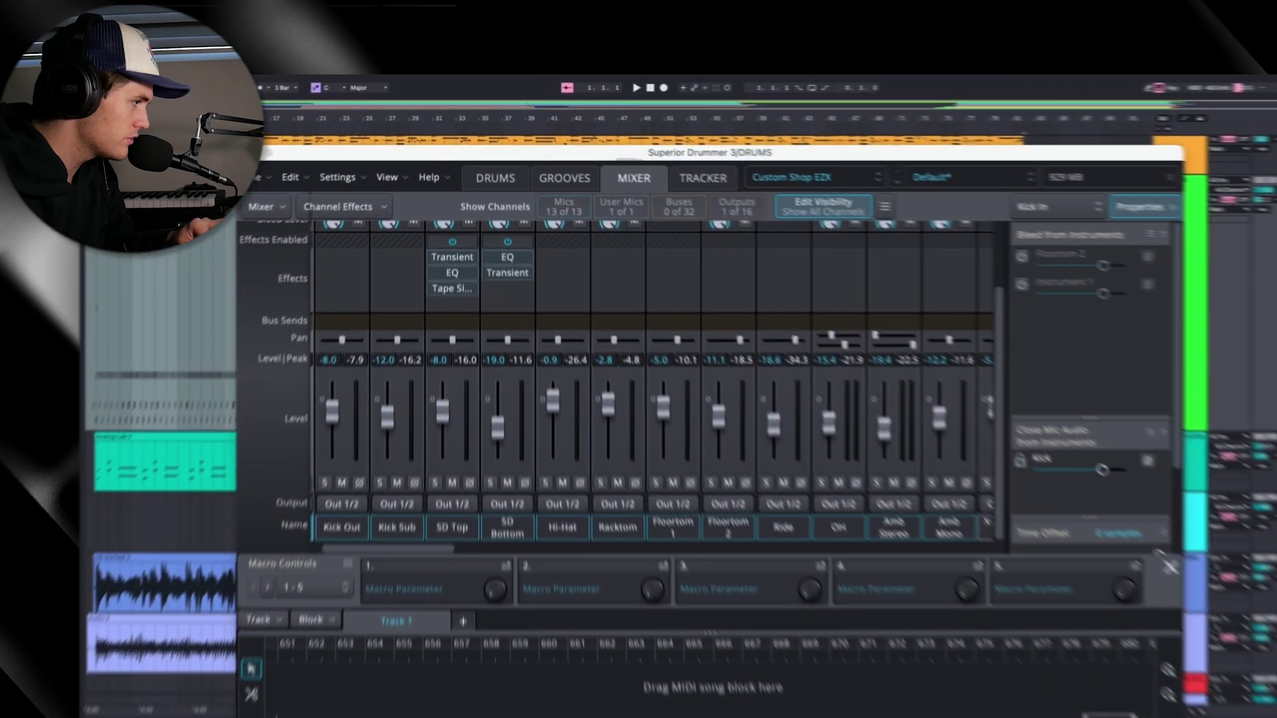
left_click(303, 131)
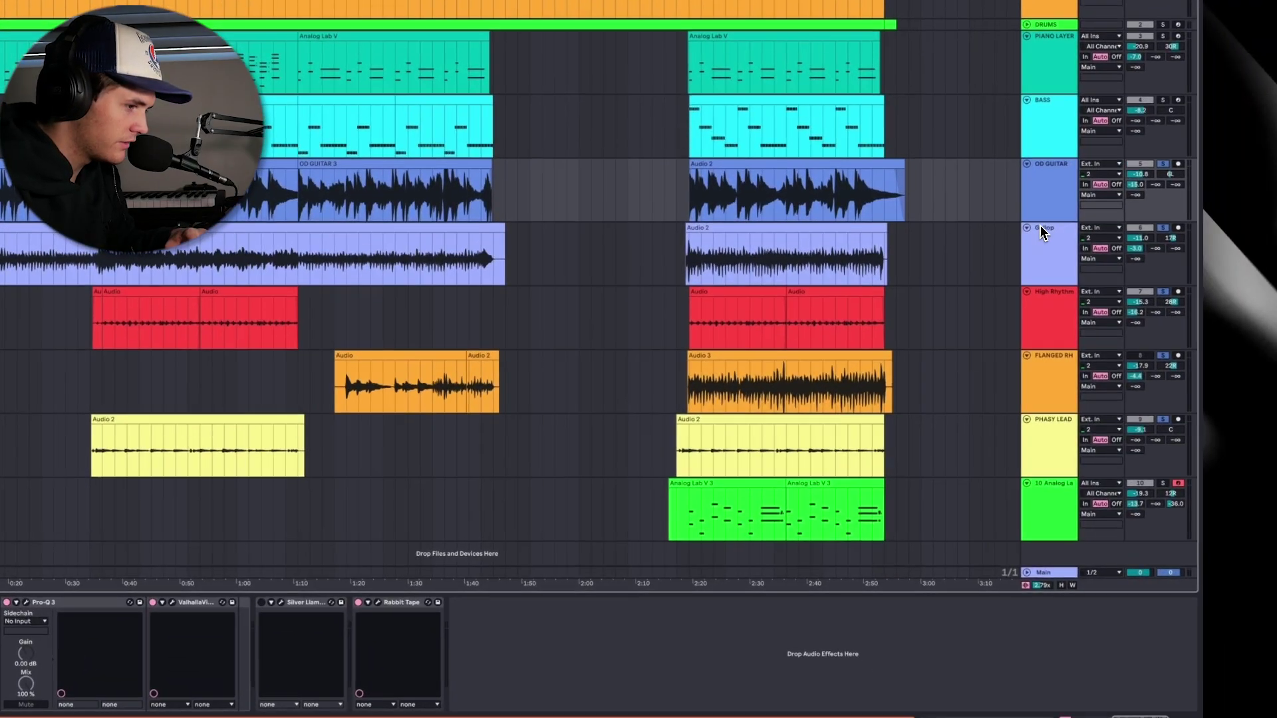
Enlarge the OD GUITAR and Gallop tracks in the arrangement and play back the guitar parts
left_click_drag(1042, 230, 1047, 564)
scroll(1036, 433, "down", 2)
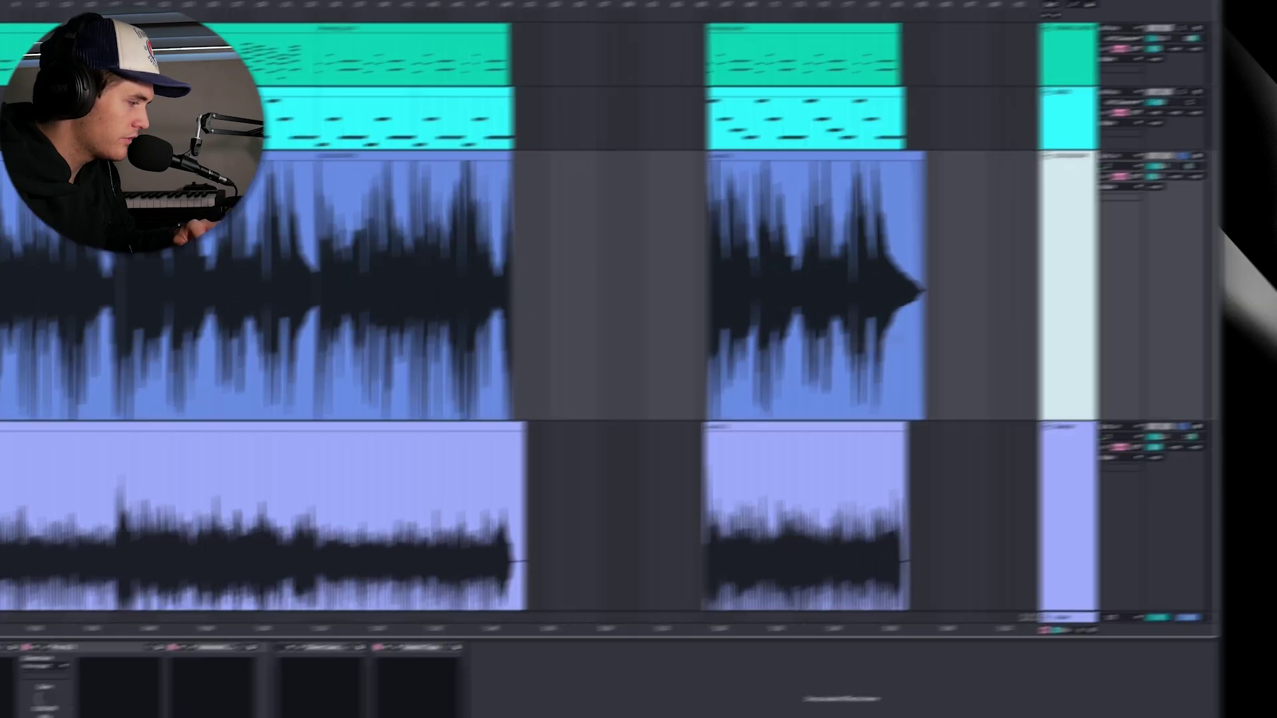
left_click(381, 337)
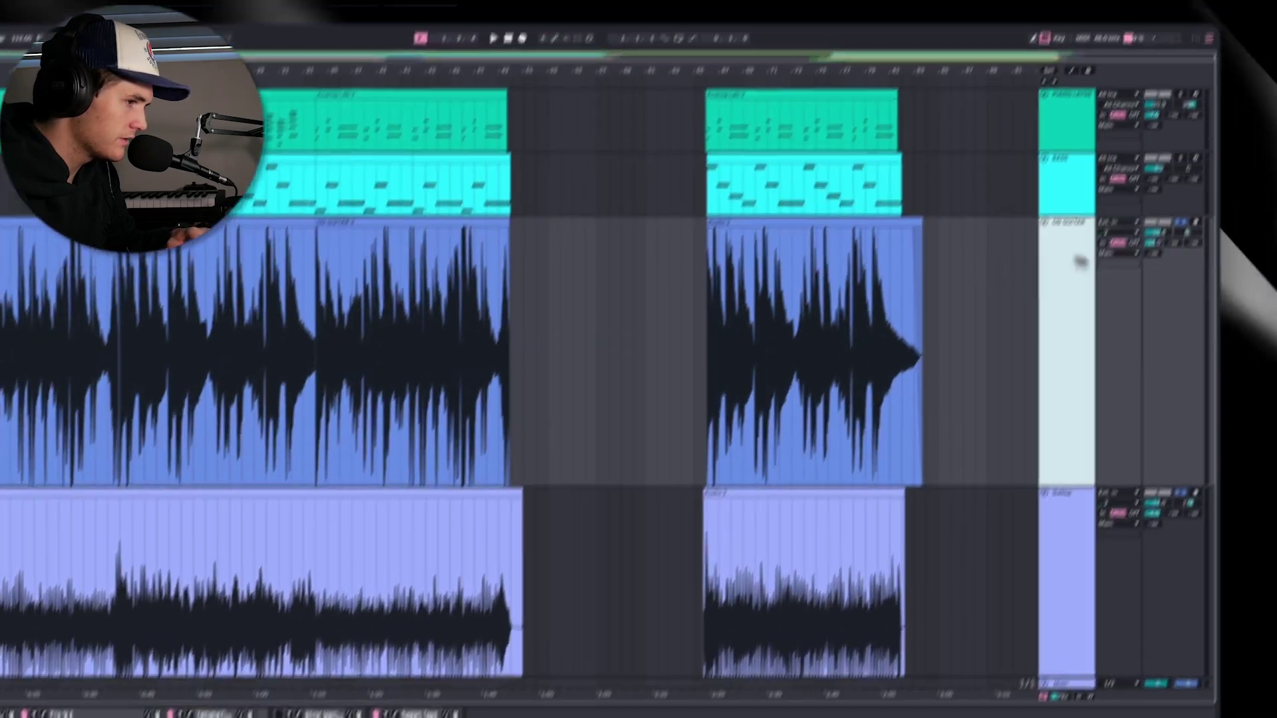
key("space")
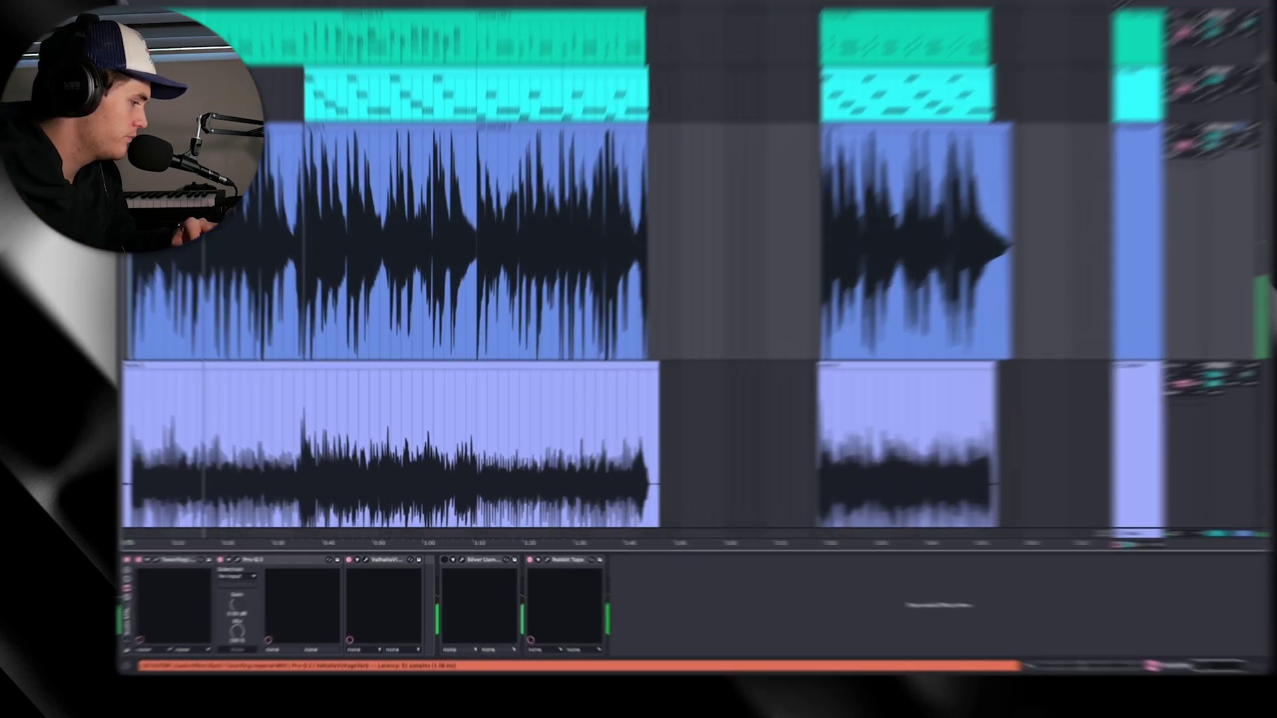
Open the Tone King Imperial MKII plug-in on OD GUITAR and review its pedals, amp, cabinet microphones and graphic EQ
left_click(213, 552)
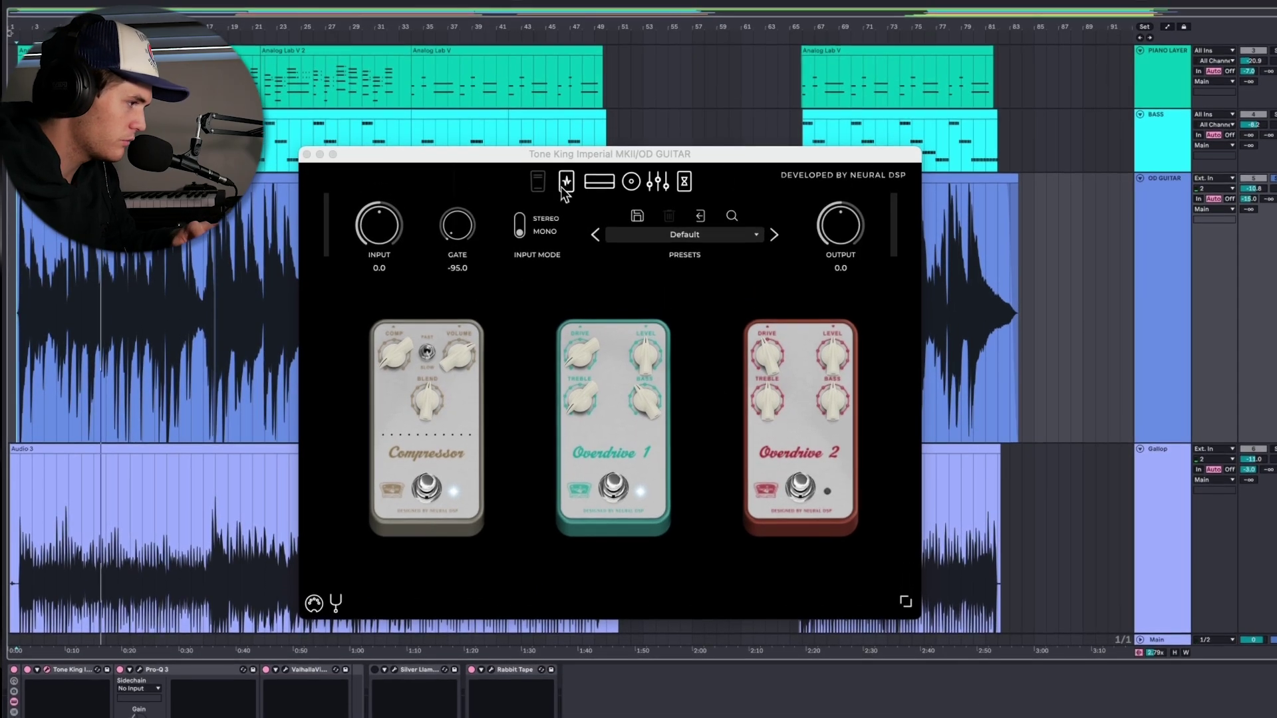
left_click(601, 151)
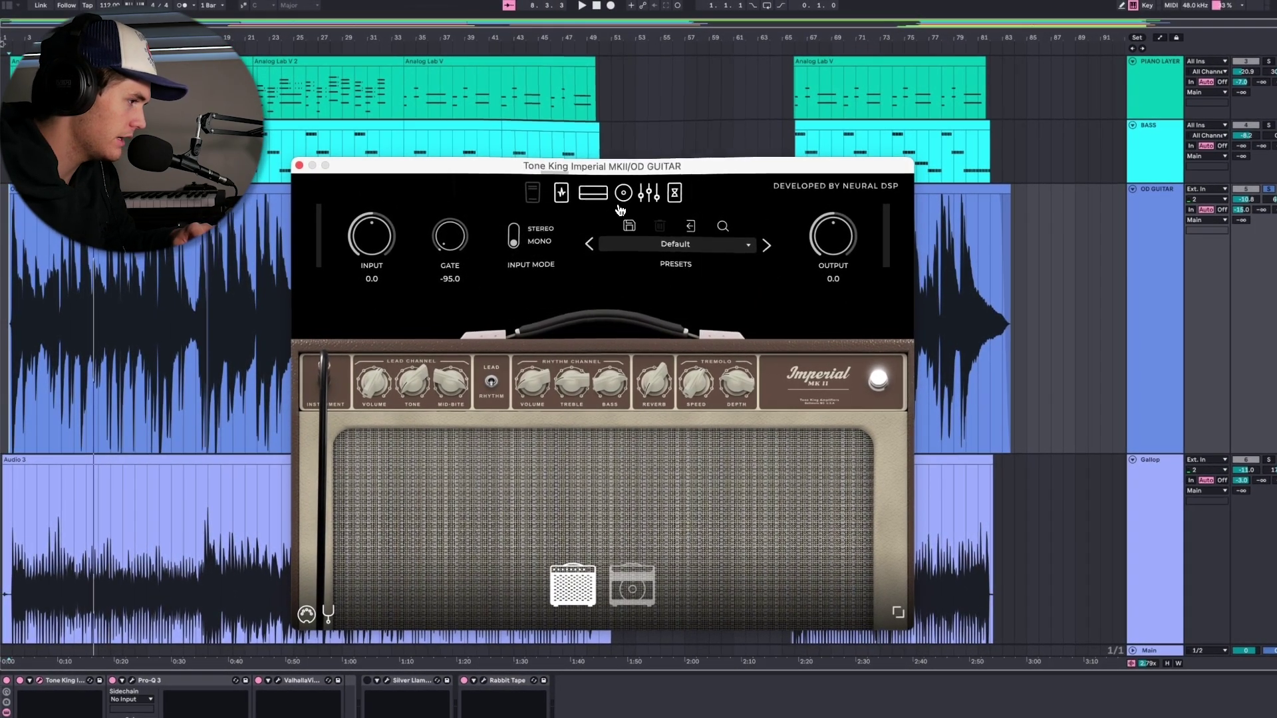
left_click(611, 191)
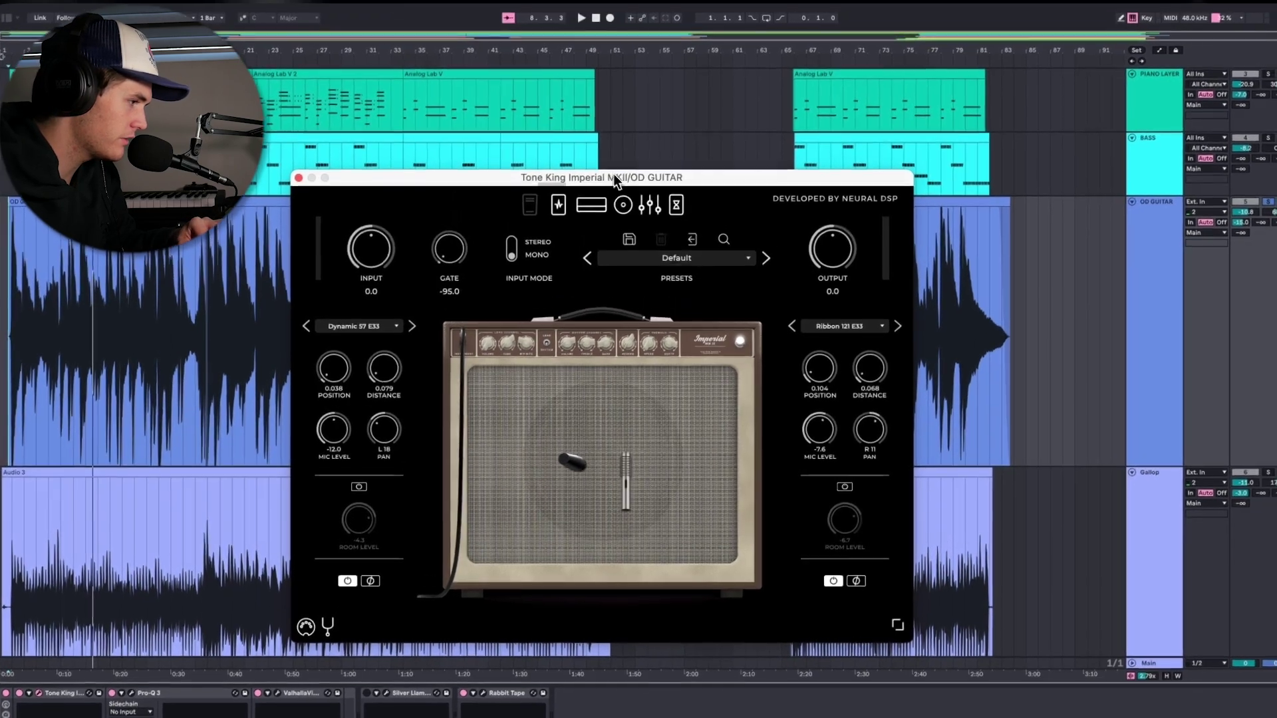
left_click(649, 205)
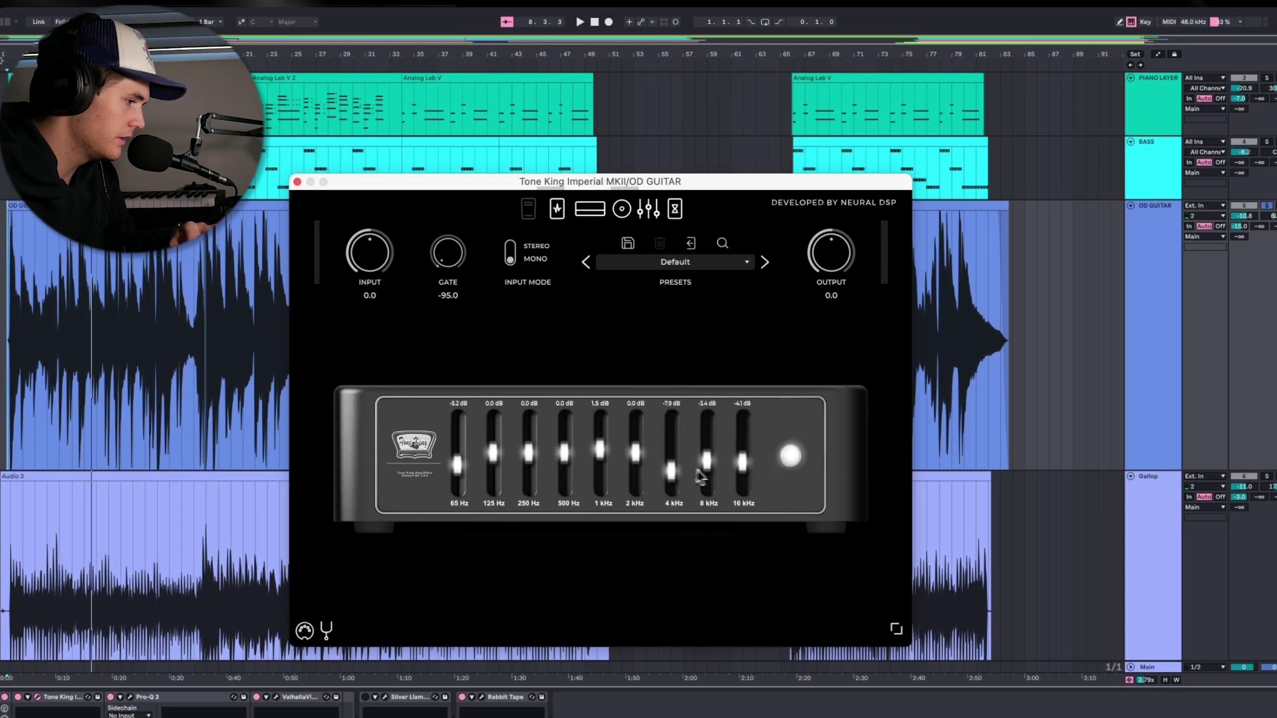
Leave the Tone King Imperial MKII plug-in, play OD GUITAR from bar 17 and show the return tracks
left_click(674, 209)
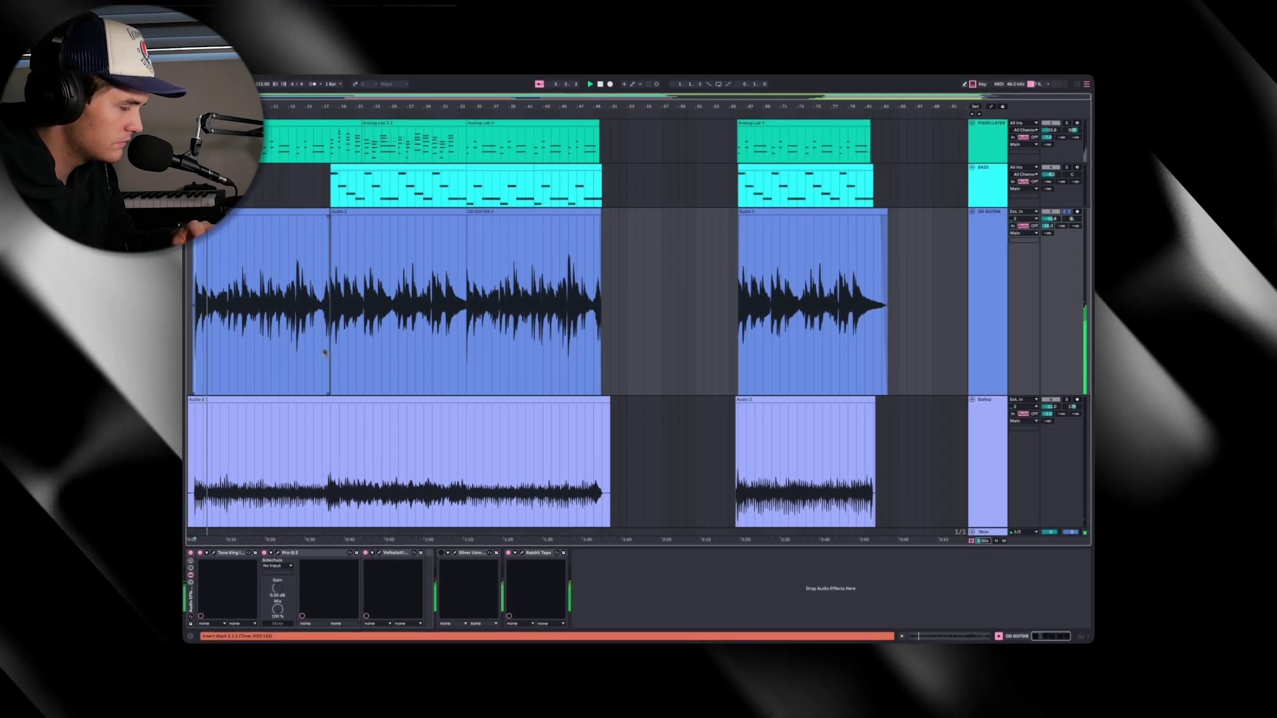
left_click(322, 352)
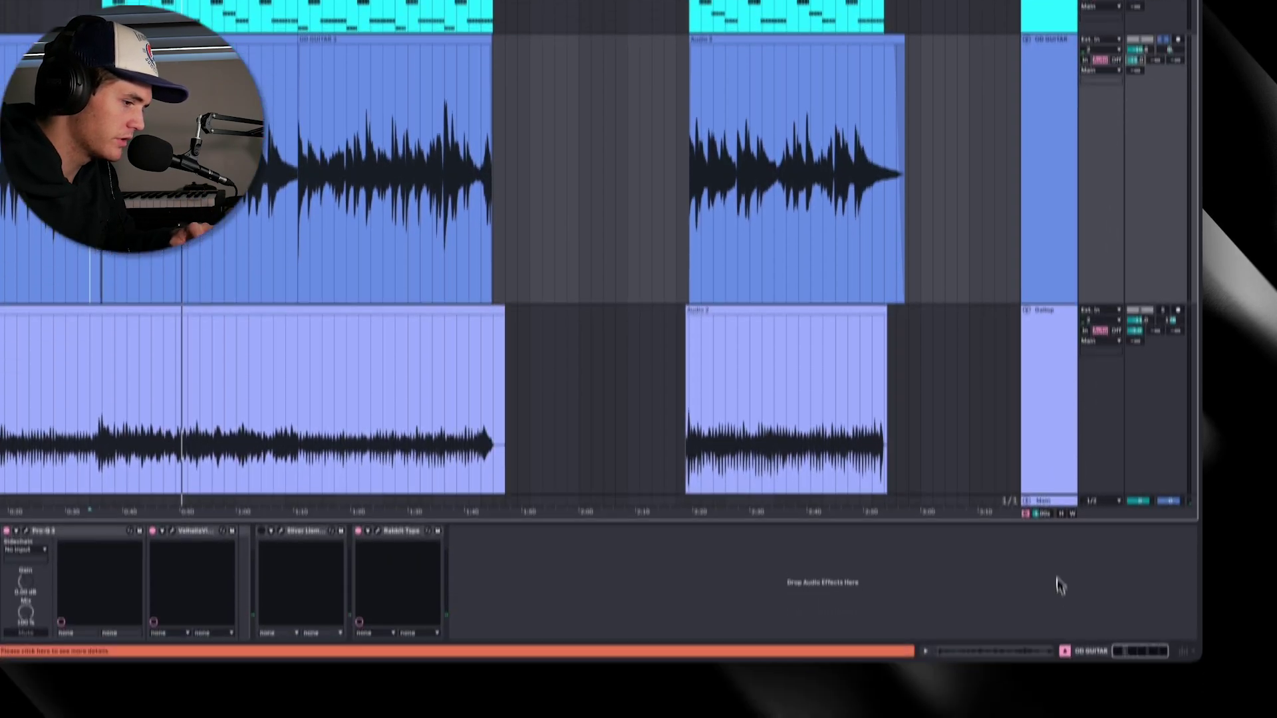
key("super+alt+r")
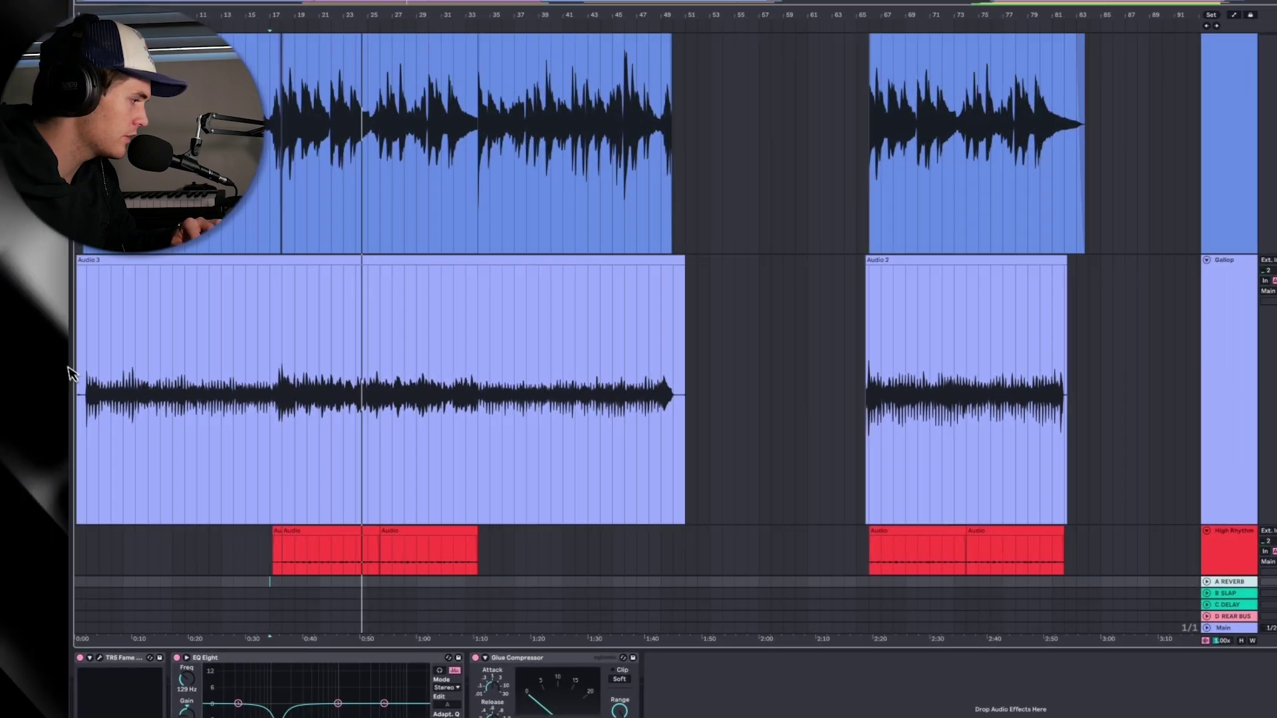
Audition the Gallop guitar part at several points, including bar 34 and the start of its last clip
left_click(1003, 365)
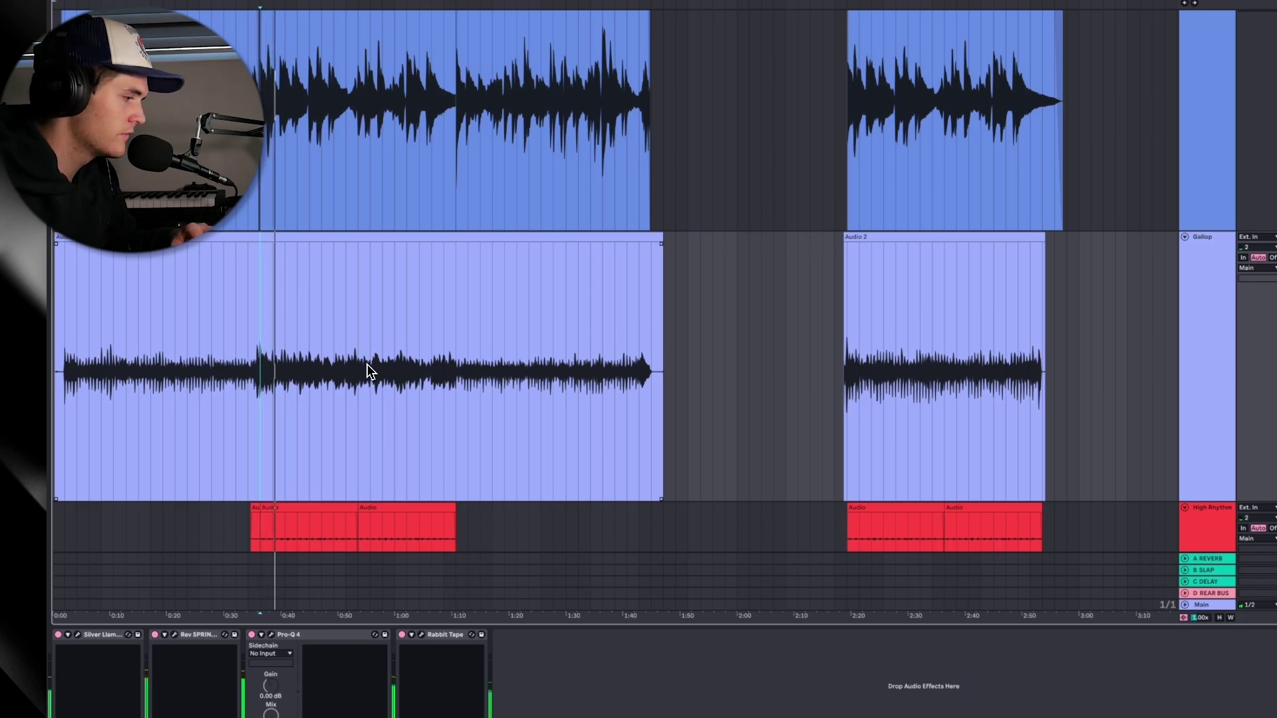
left_click(458, 341)
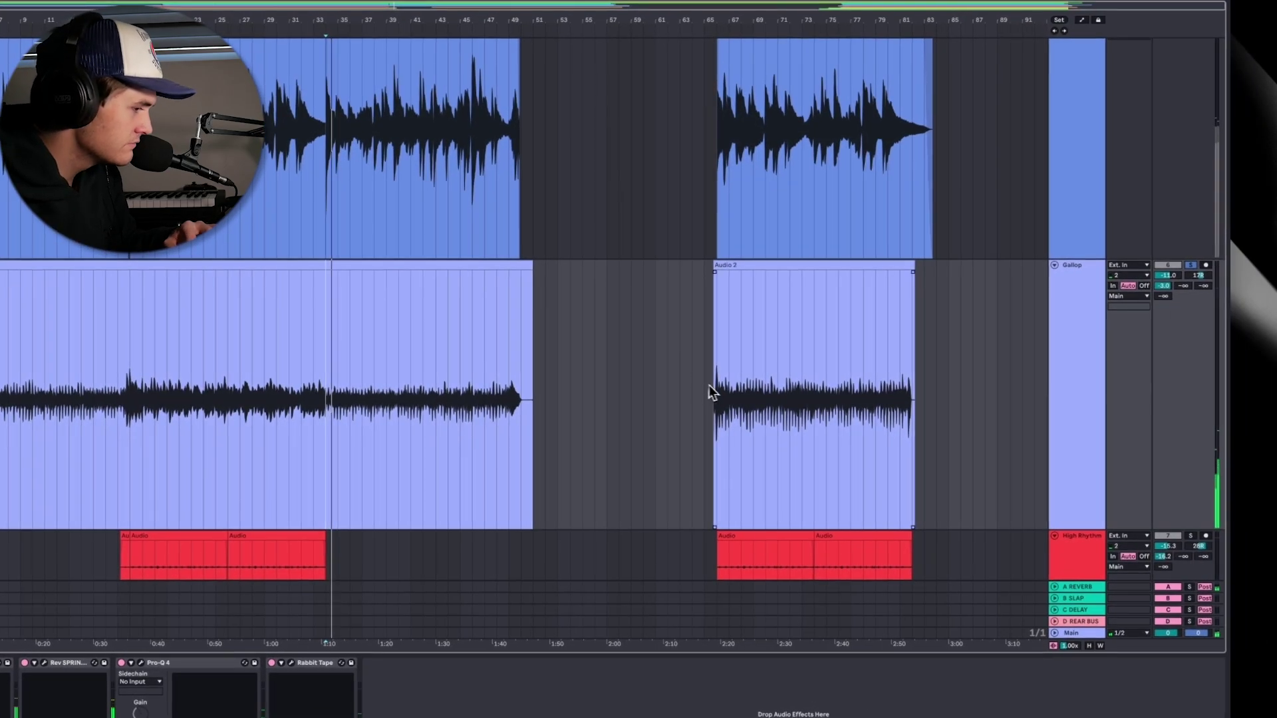
left_click(847, 356)
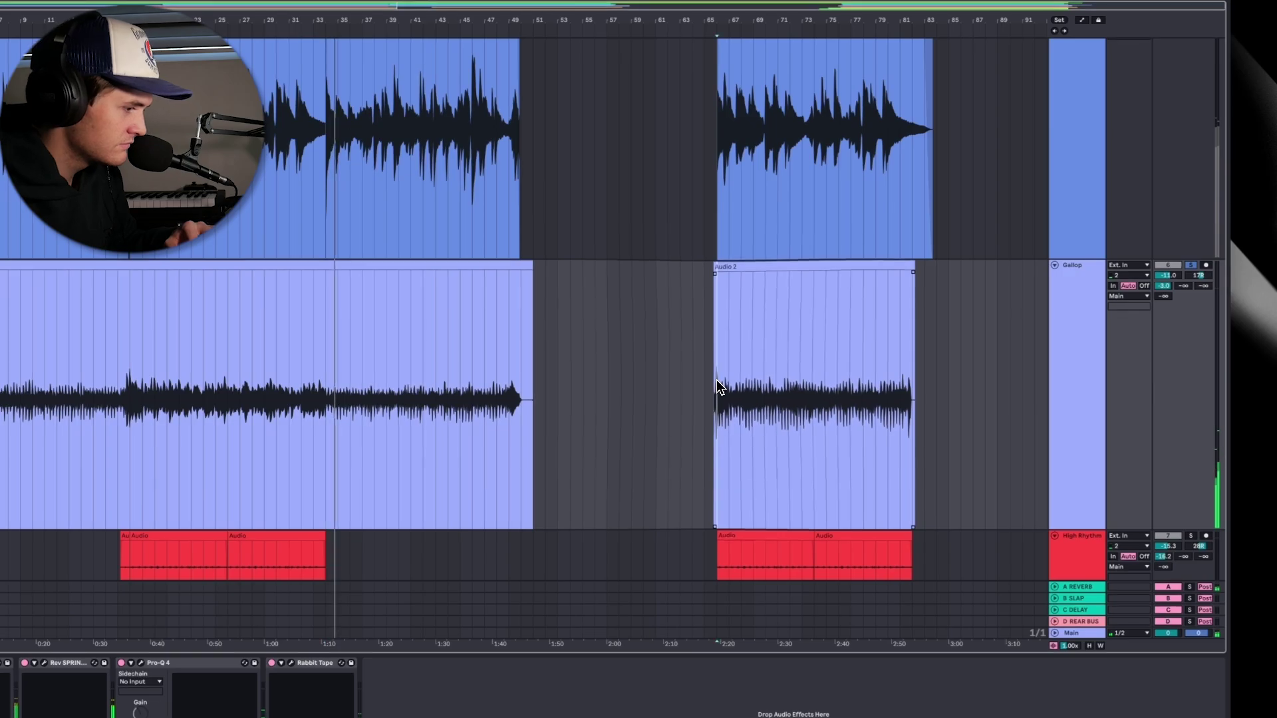
key("space")
Play back the High Rhythm guitar part from bar 17
scroll(619, 290, "down", 2)
scroll(617, 289, "down", 2)
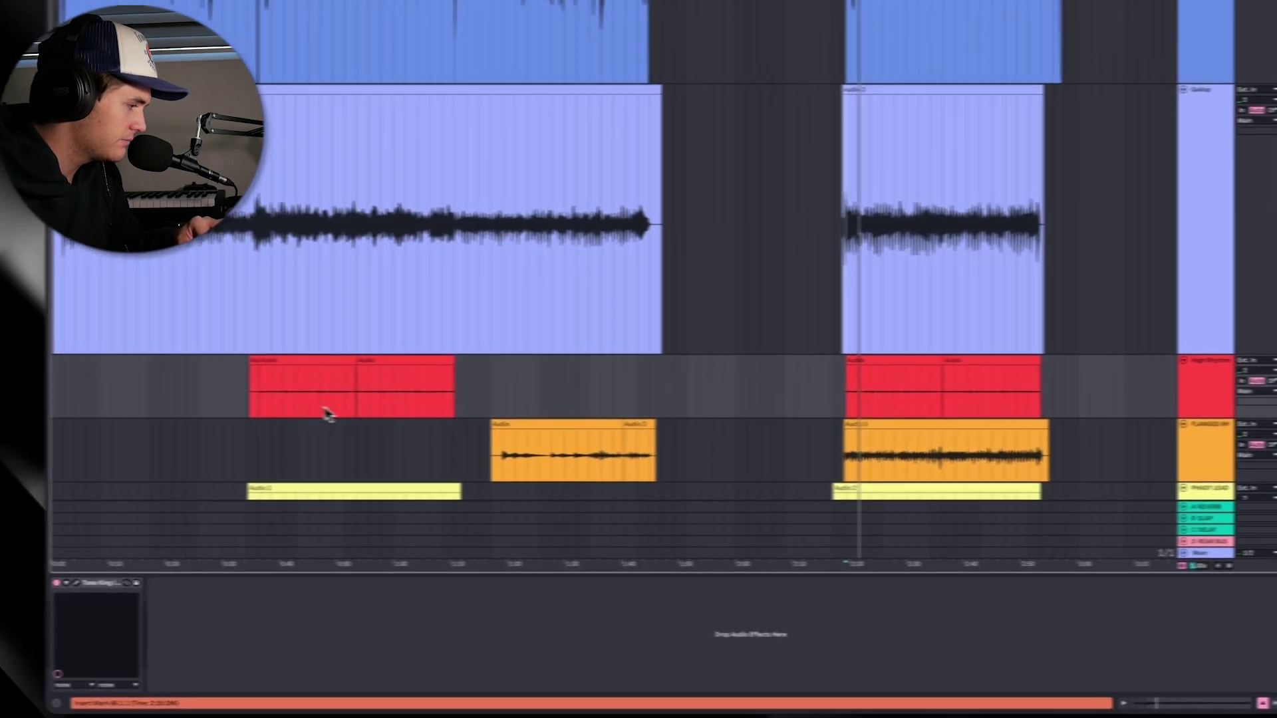
left_click(97, 432)
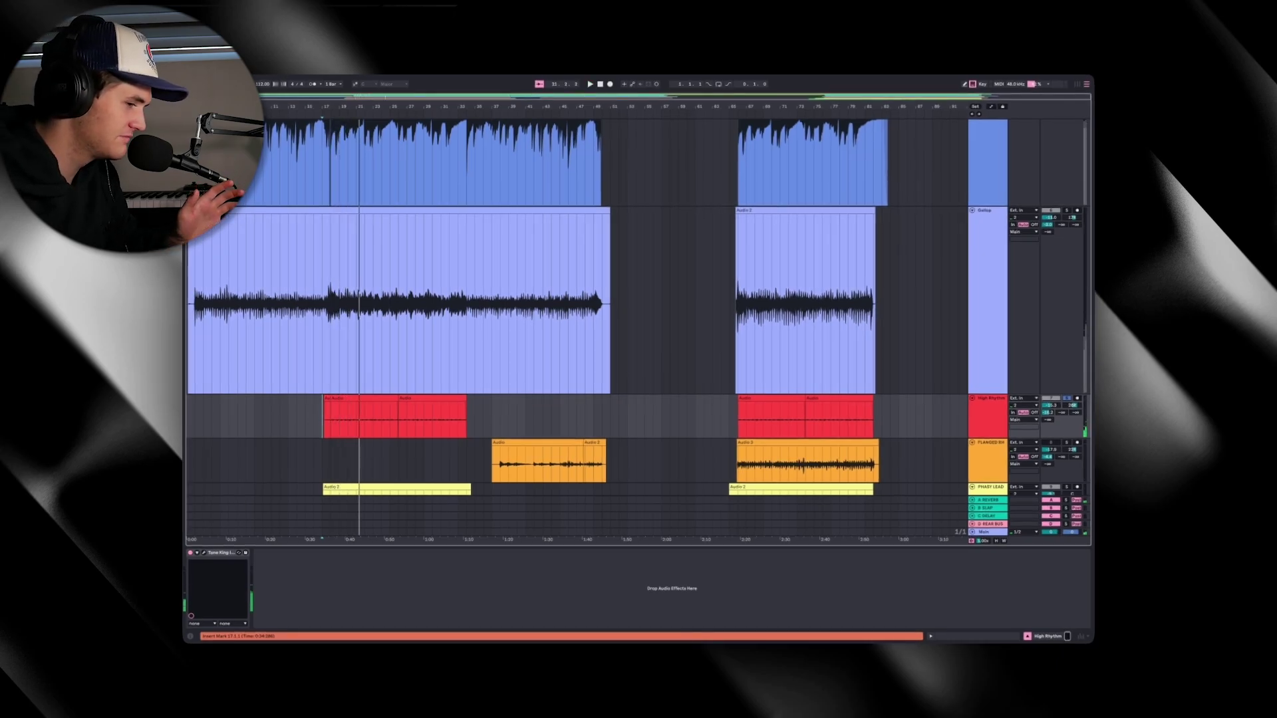
Open the Silver Llama Amp plug-in on the Gallop track, review its settings and close it
scroll(366, 370, "down", 3)
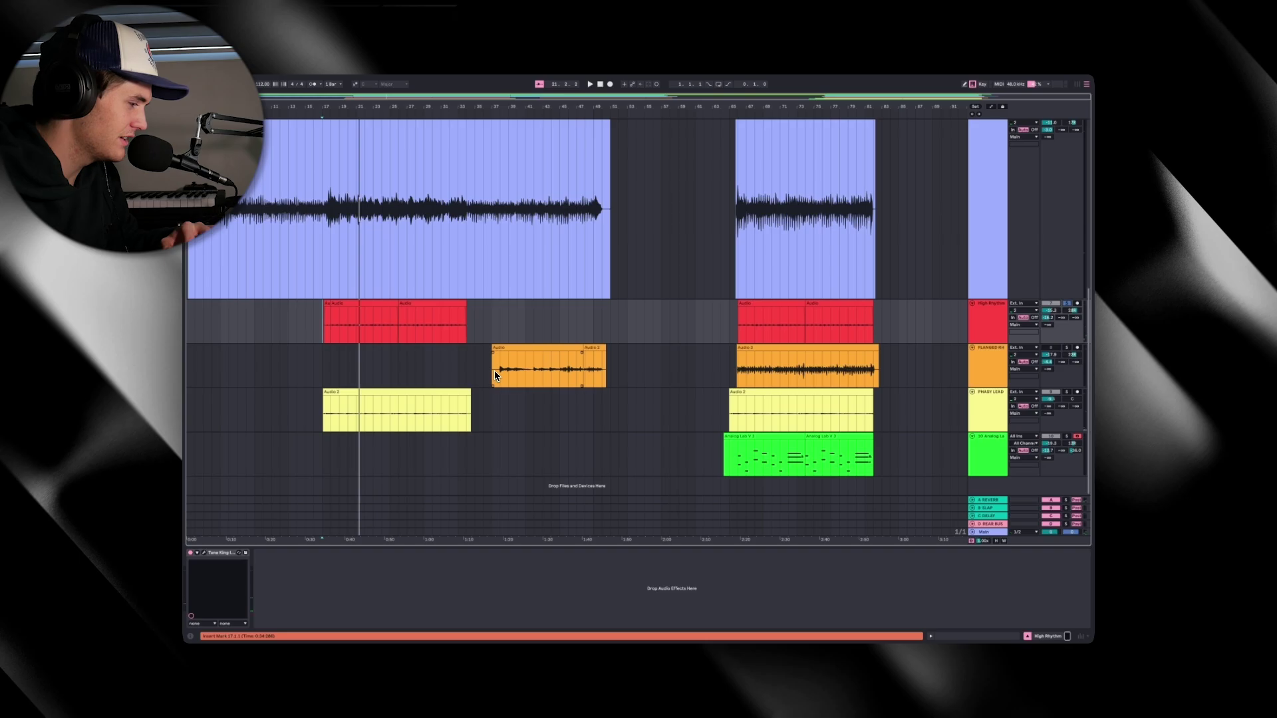
left_click(243, 532)
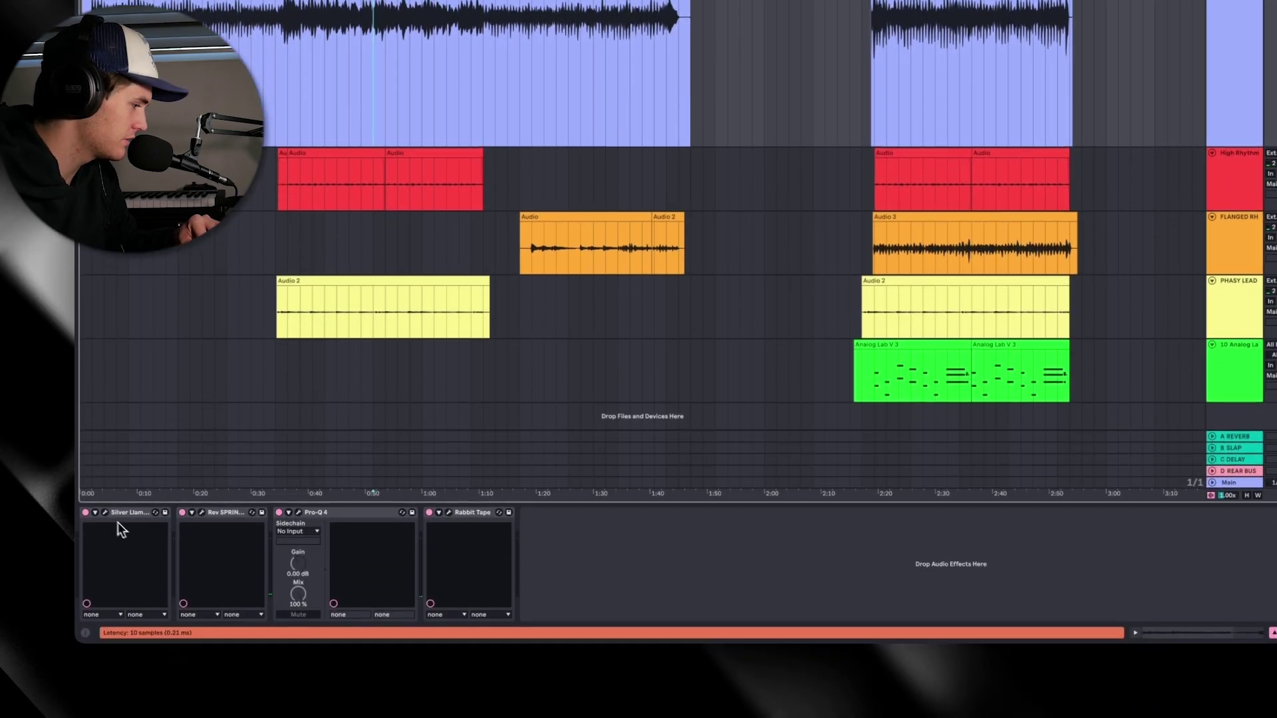
left_click(105, 513)
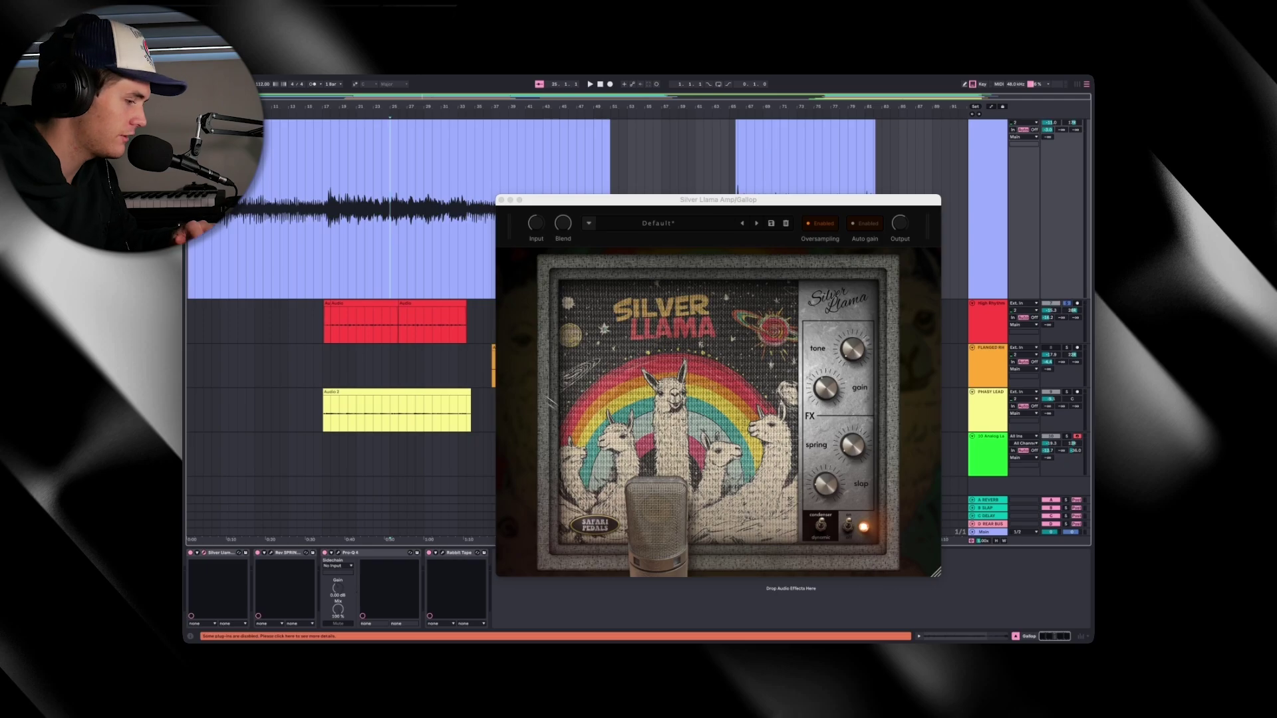
left_click(502, 200)
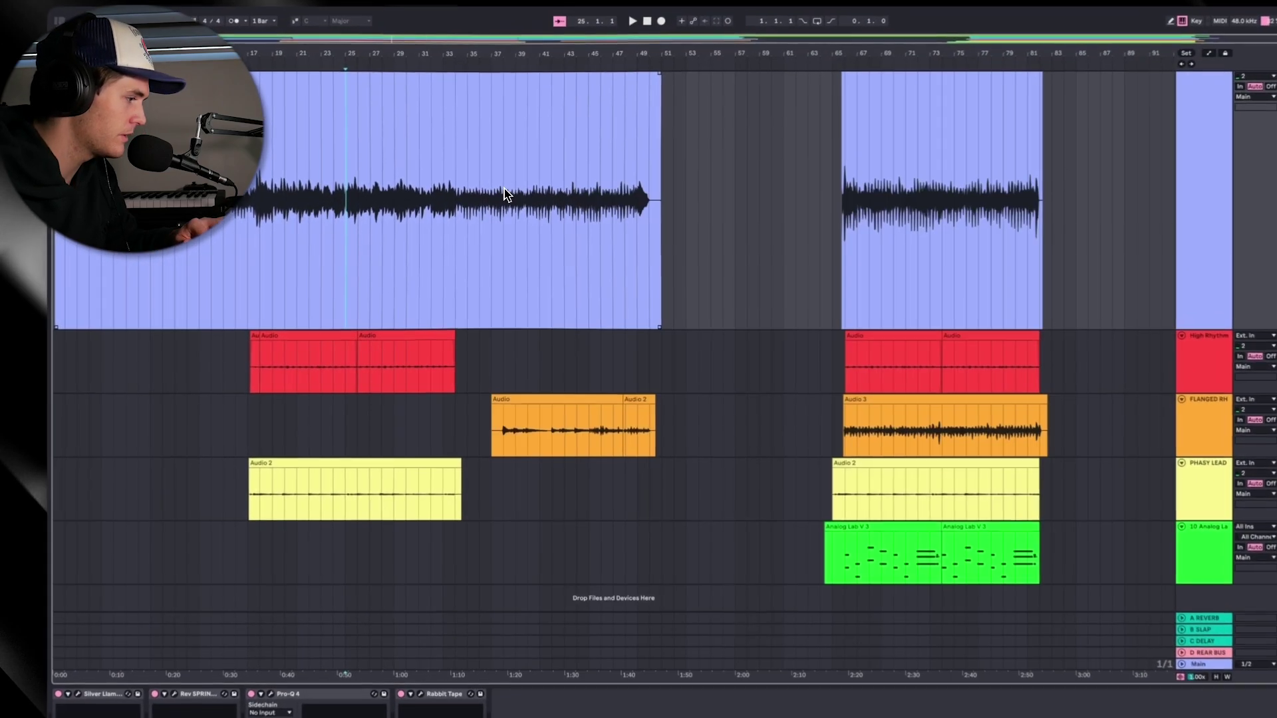
Play the FLANGED RHYTHM part from its first clip and review the Silver Llama amp settings on that track
left_click(508, 436)
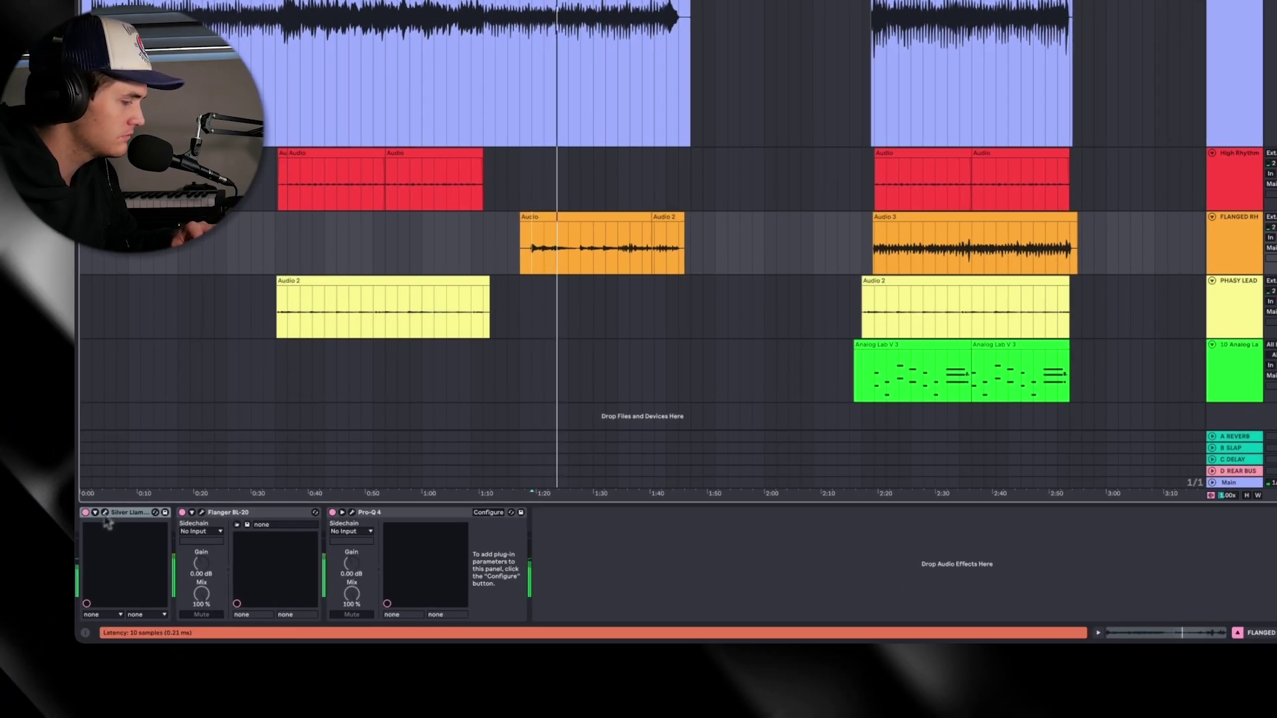
left_click(105, 513)
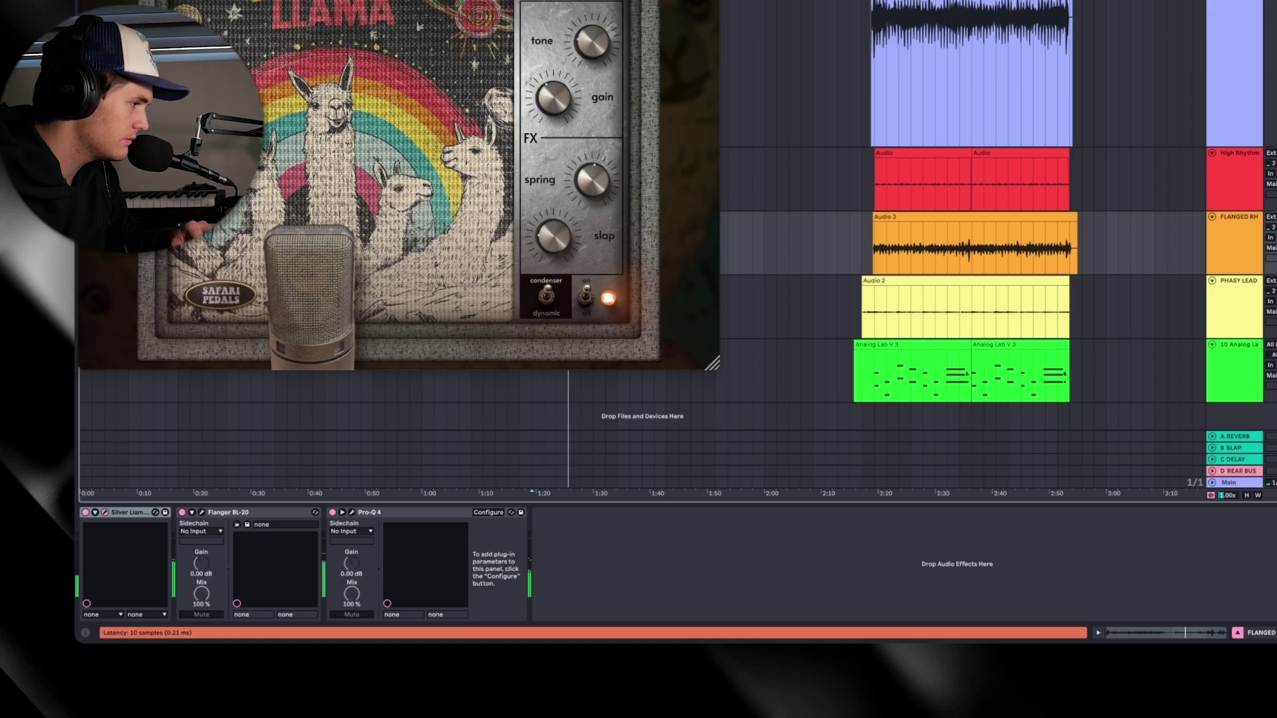
key("ctrl+alt+p")
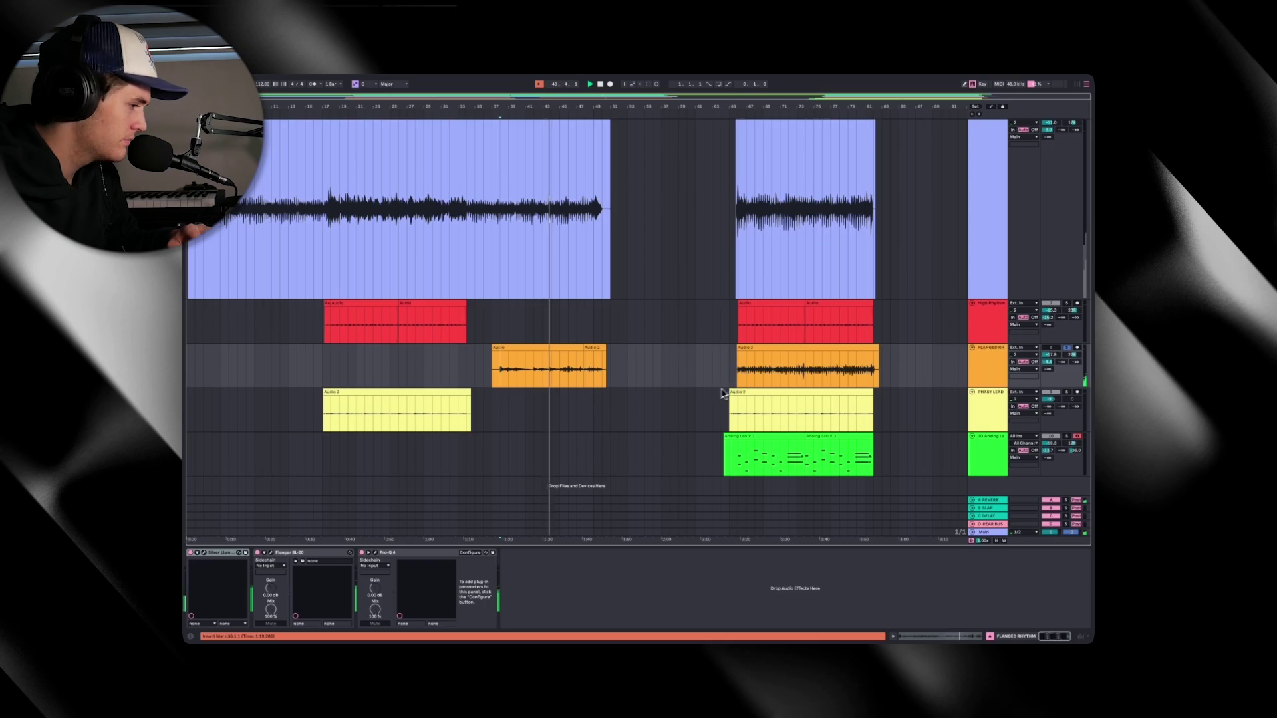
Play back the PHASY LEAD part from bar 17
left_click(323, 420)
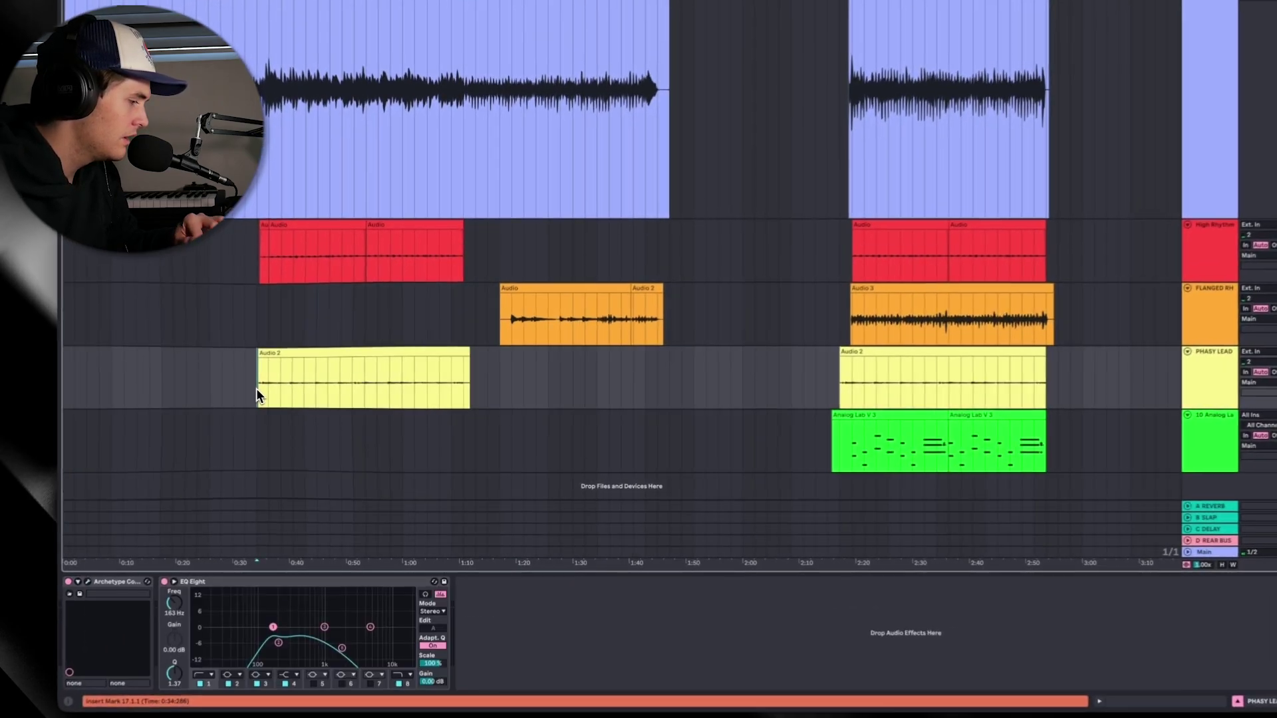
left_click(260, 395)
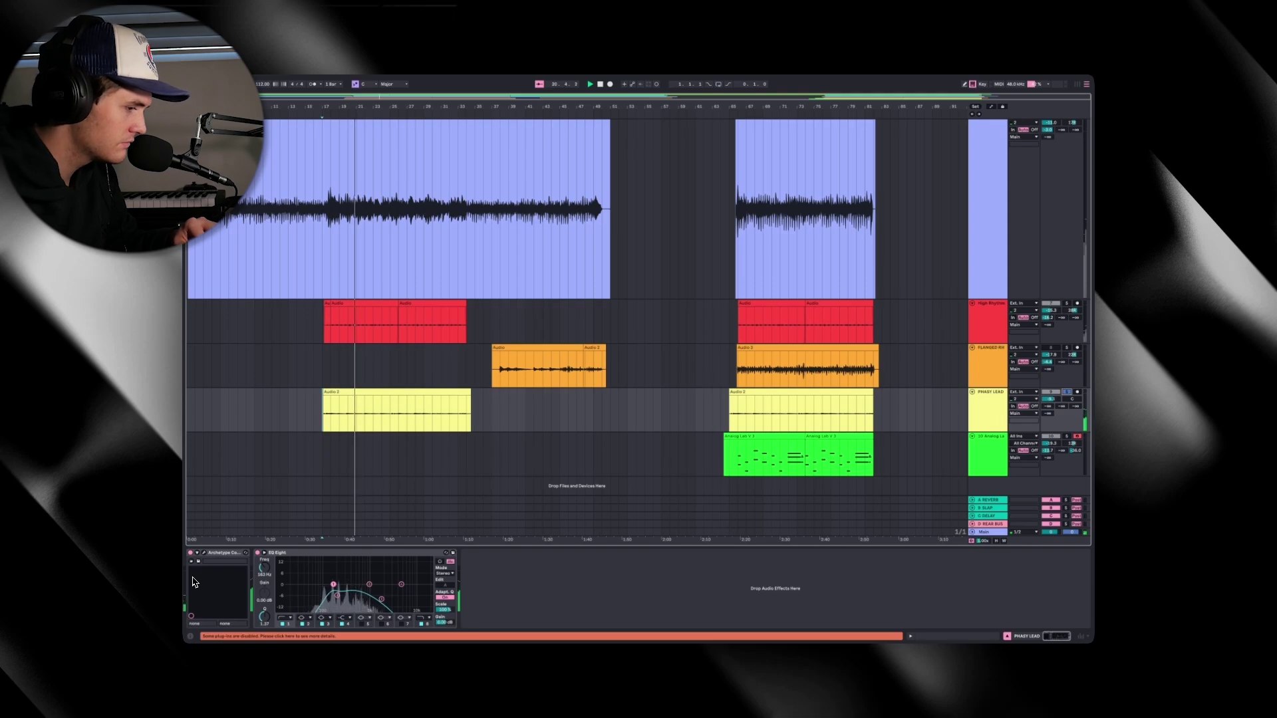
Solo the guitar tracks from OD GUITAR through PHASY LEAD together and play them from bar 65
scroll(401, 423, "up", 1)
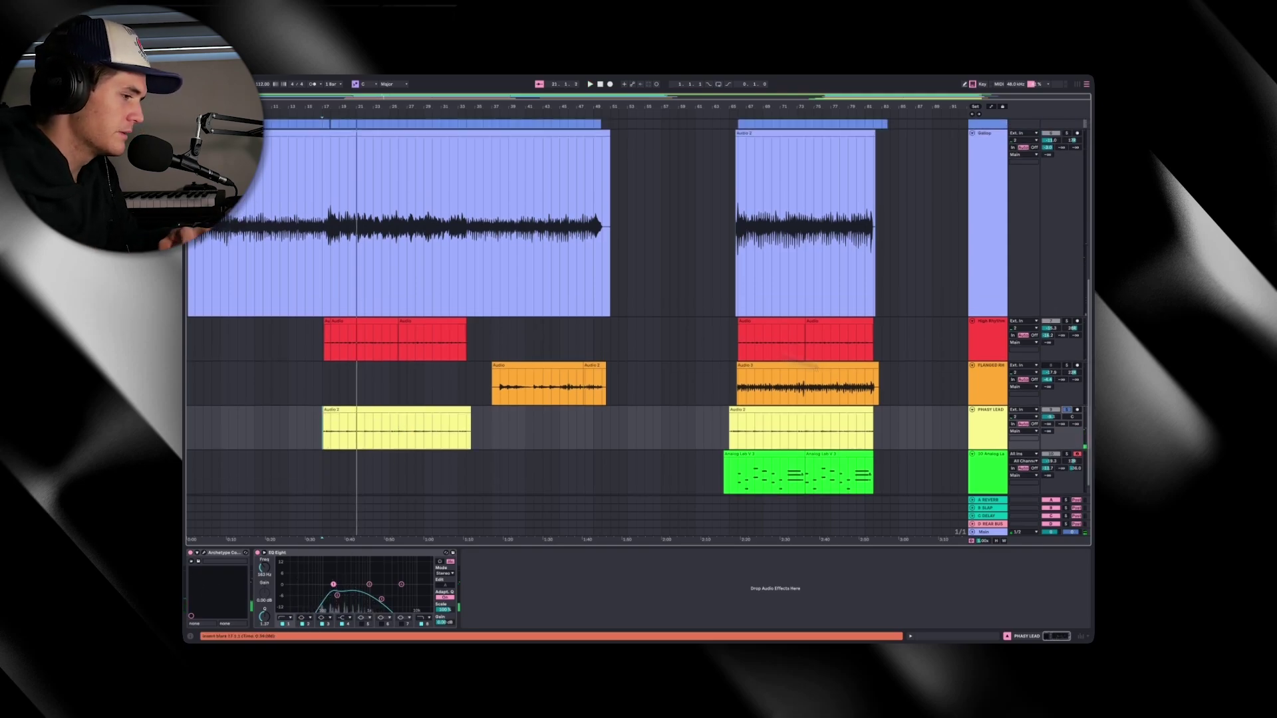
scroll(748, 393, "up", 8)
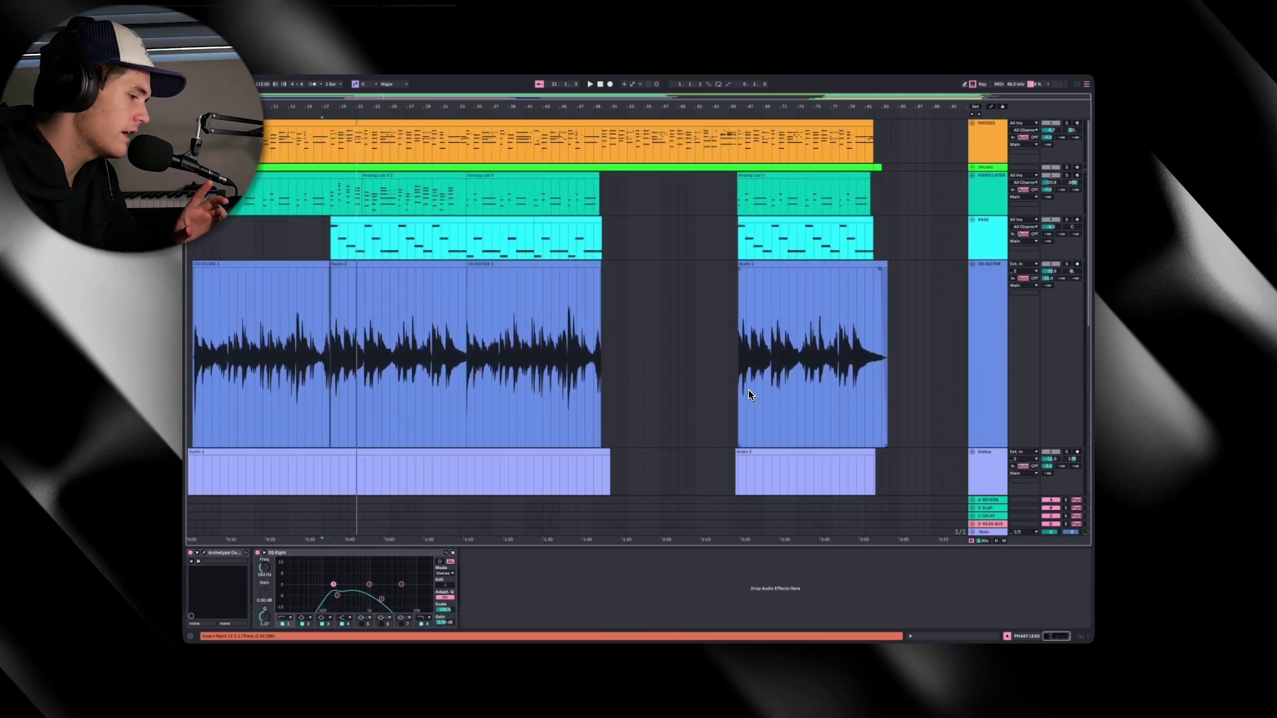
scroll(736, 272, "down", 5)
left_click(739, 266)
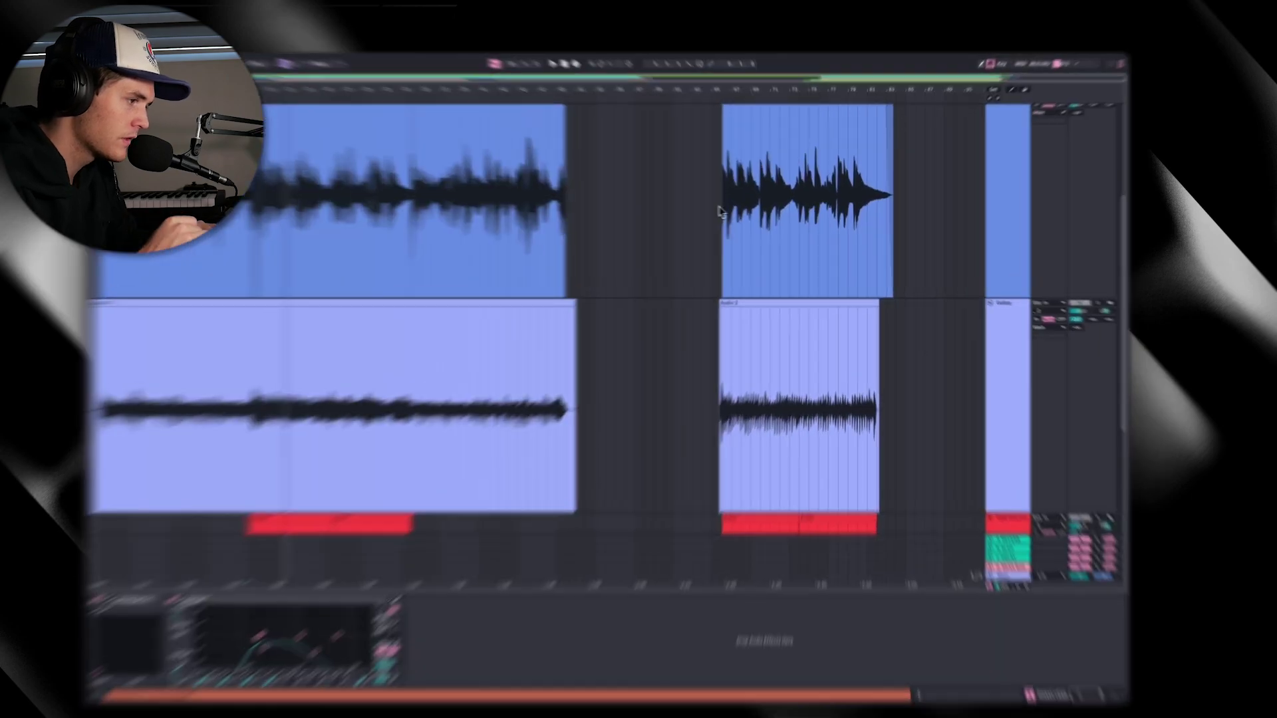
scroll(810, 293, "up", 3)
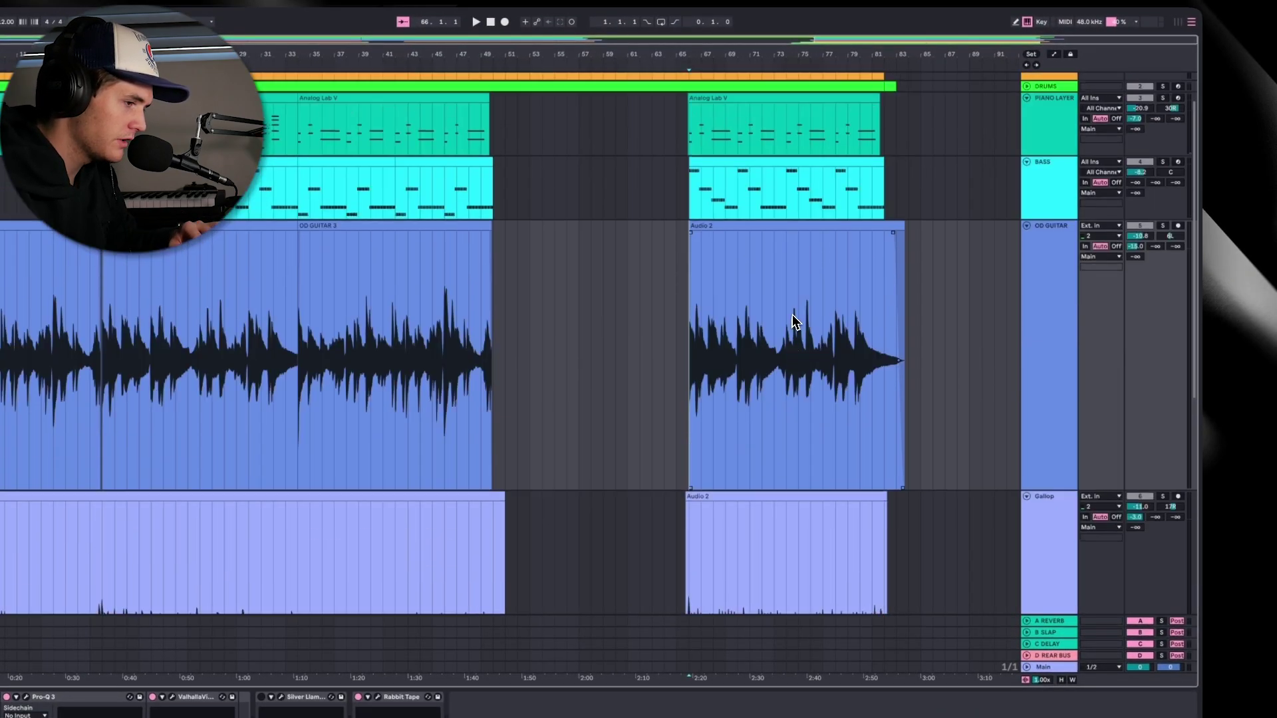
scroll(792, 313, "up", 3)
left_click(792, 314)
scroll(792, 314, "down", 10)
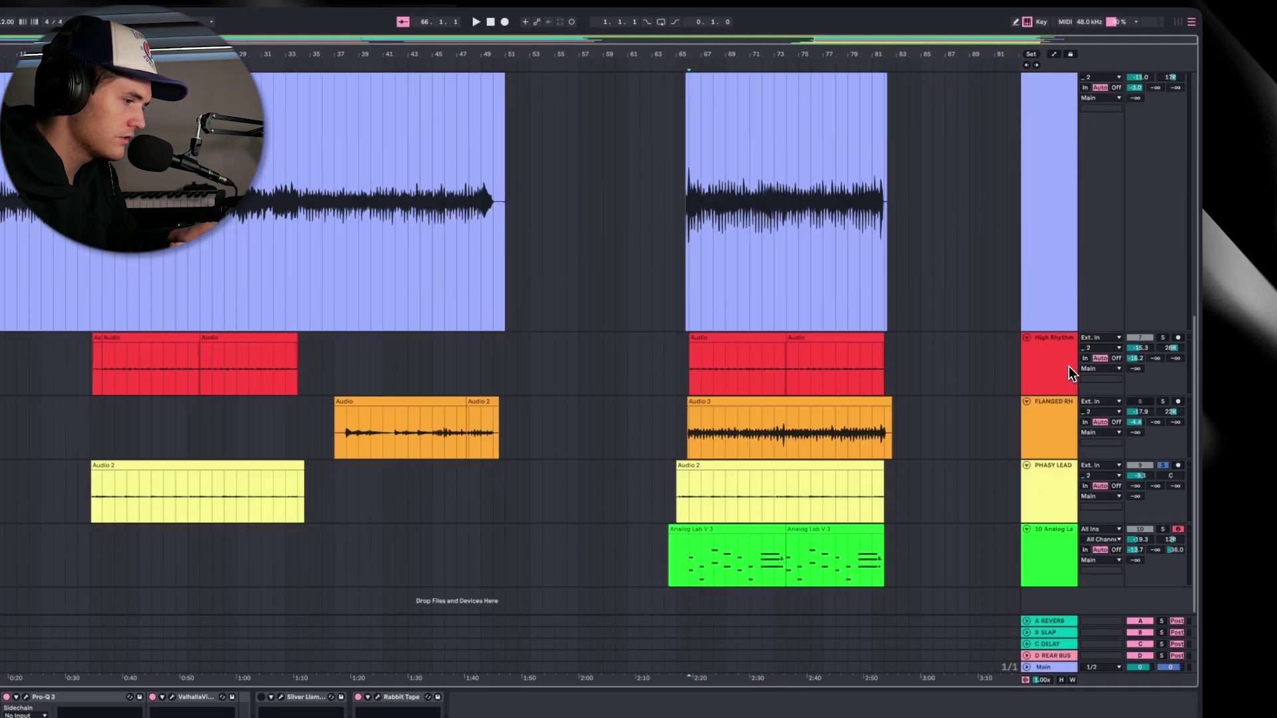
left_click(1047, 498, "shift")
left_click(1162, 323)
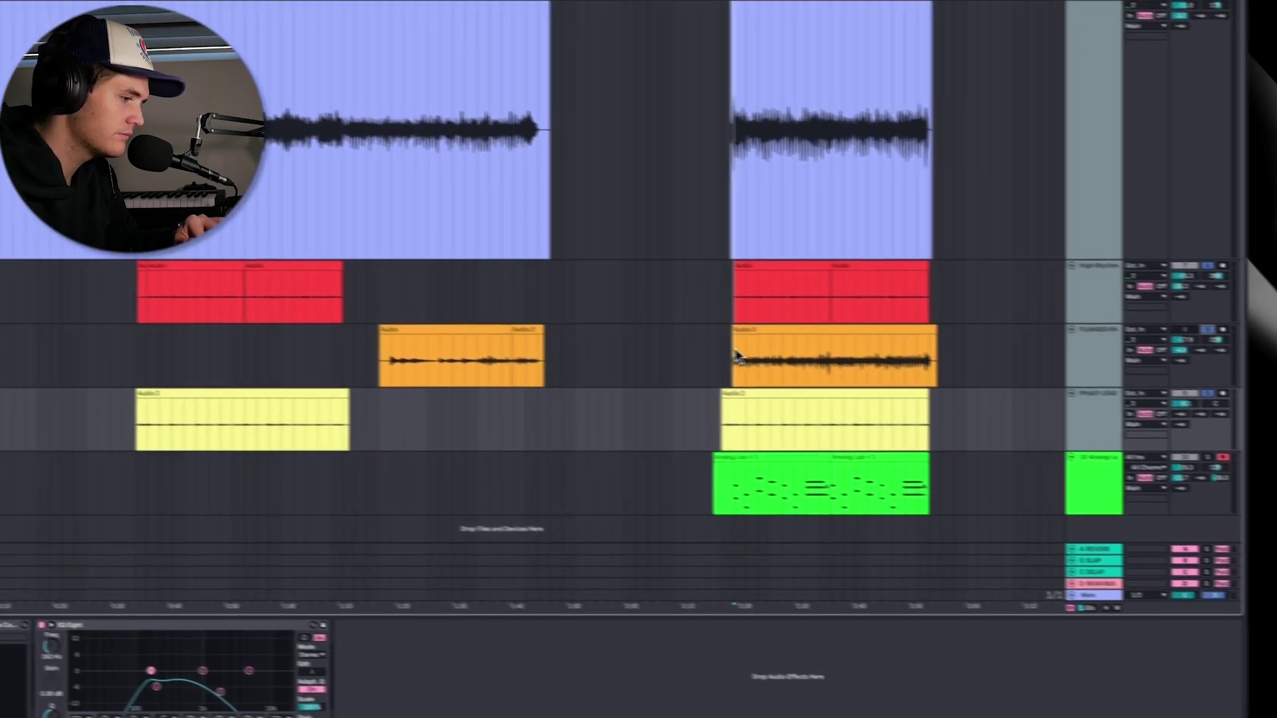
left_click(676, 349)
key("space")
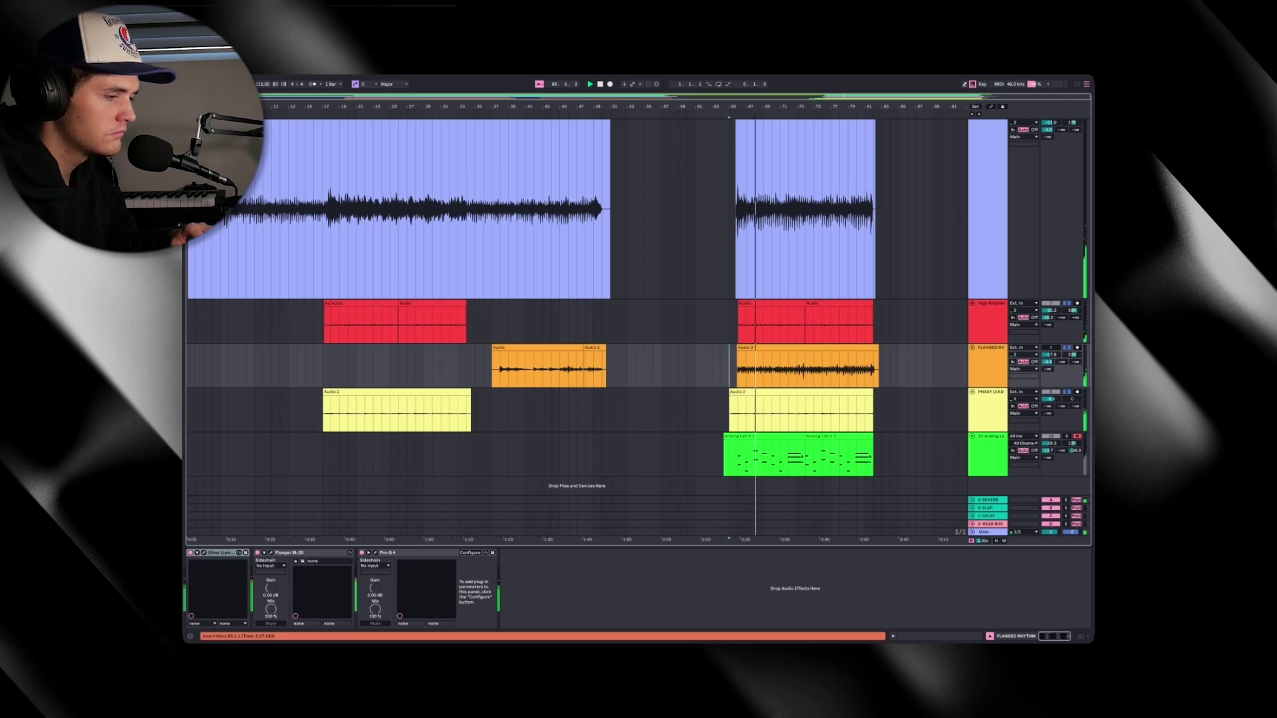
Enlarge the BASS track in the arrangement so its MIDI notes are readable
scroll(656, 404, "up", 8)
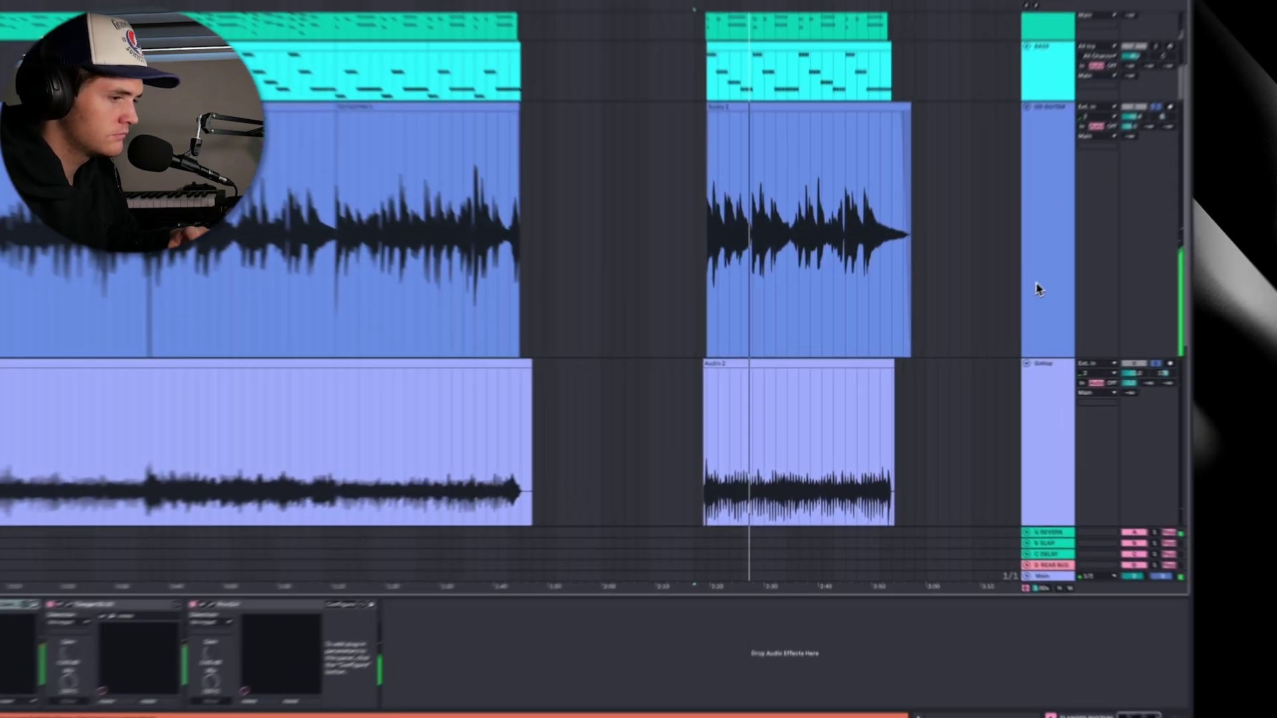
left_click(981, 317)
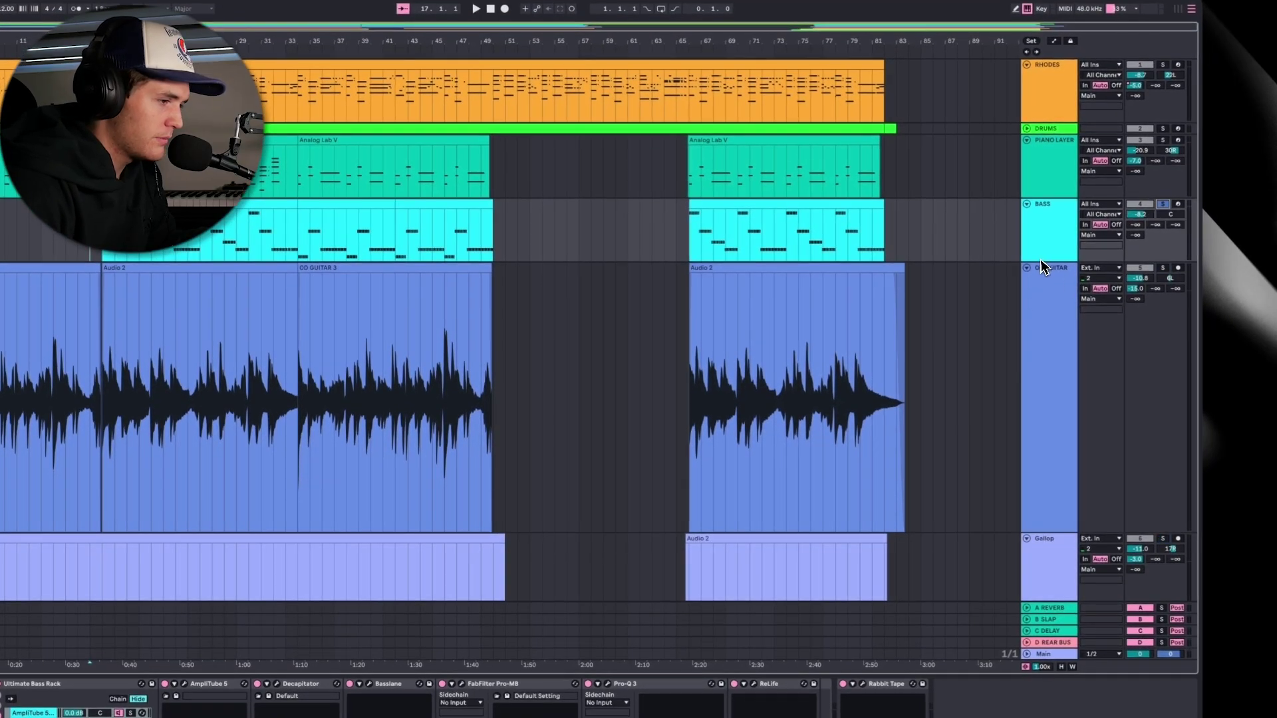
left_click_drag(1043, 259, 1044, 465)
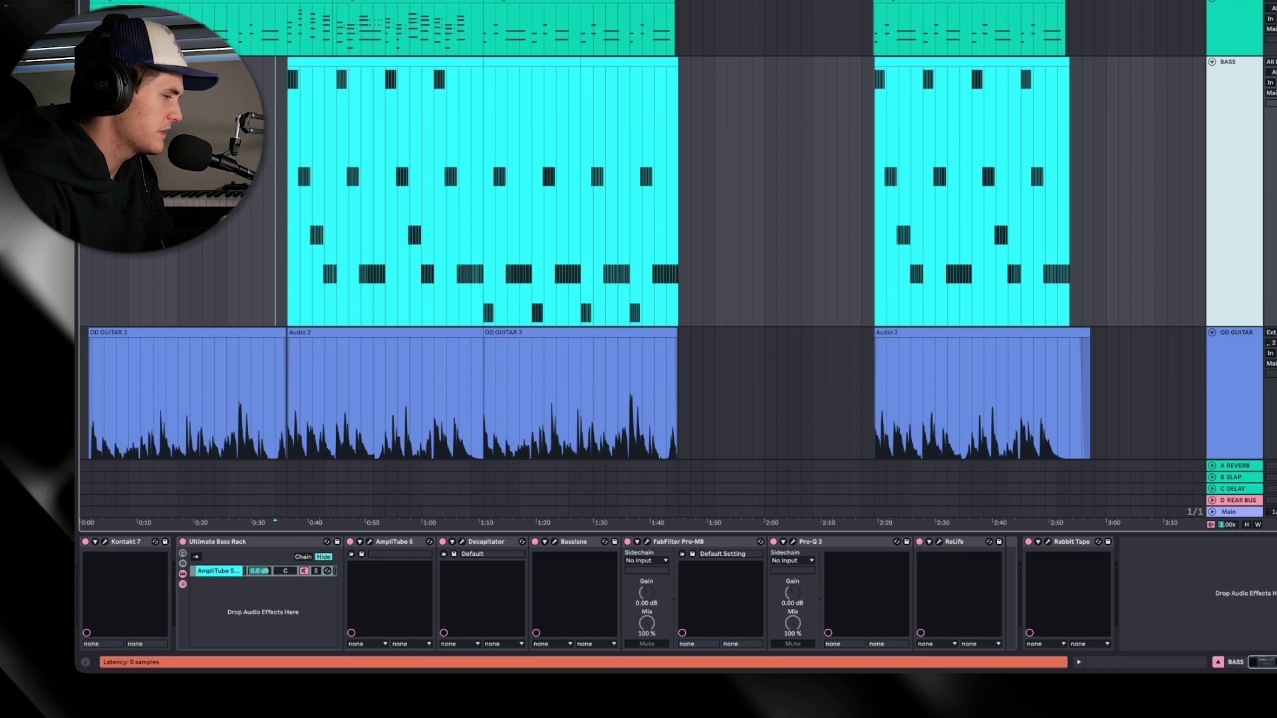
Review the Scarbee Jay-Bass instrument in Kontakt 7 on the BASS track, close it and play the bass line from bar 18
key("ctrl+alt+p")
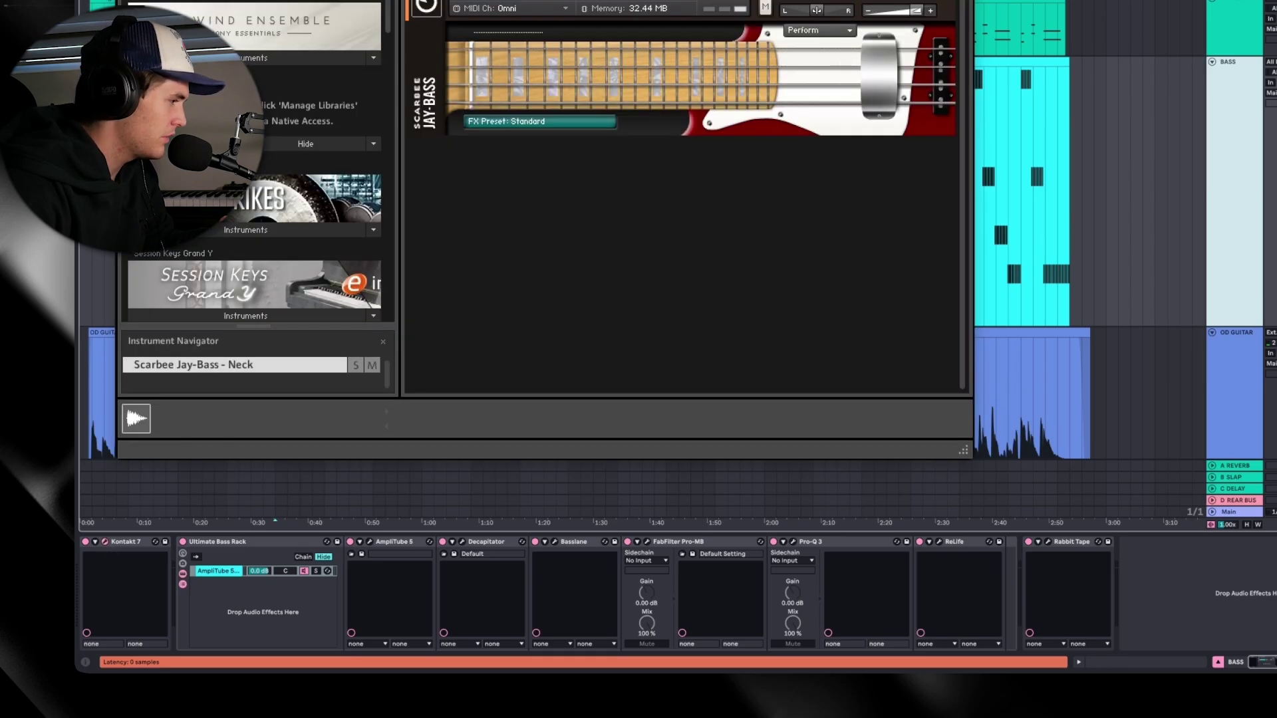
key("ctrl+alt+p")
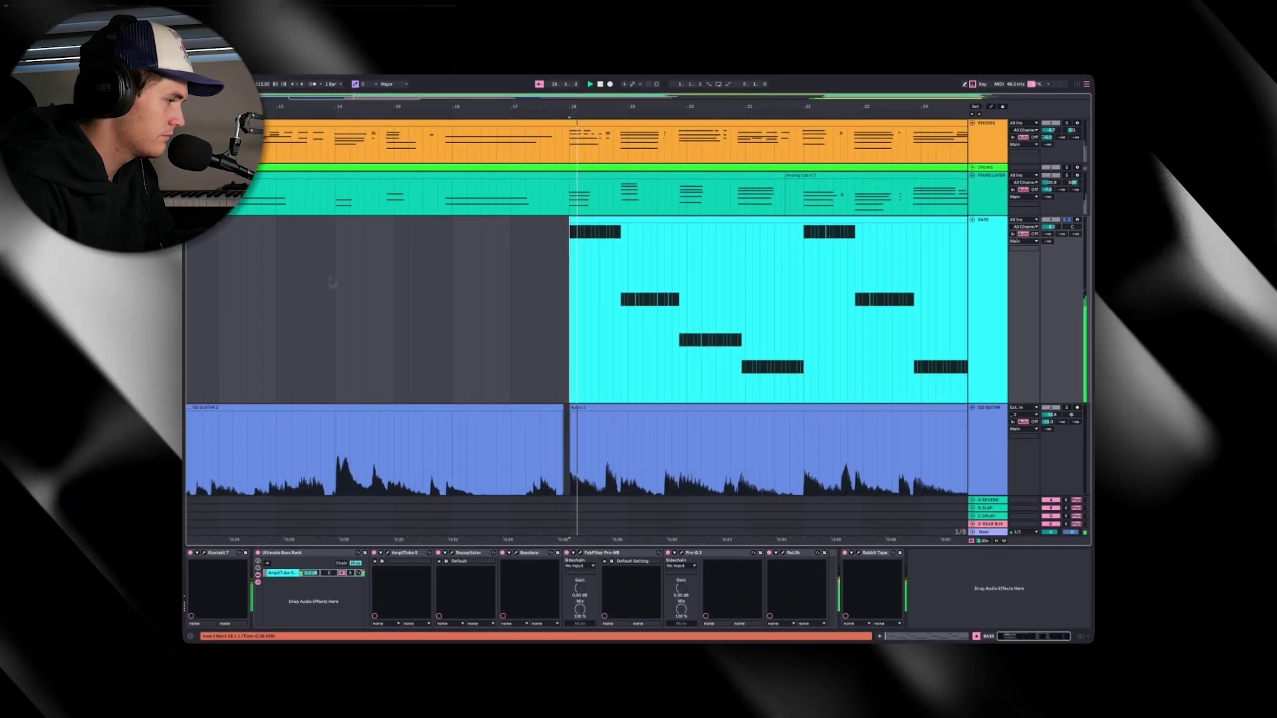
key("space")
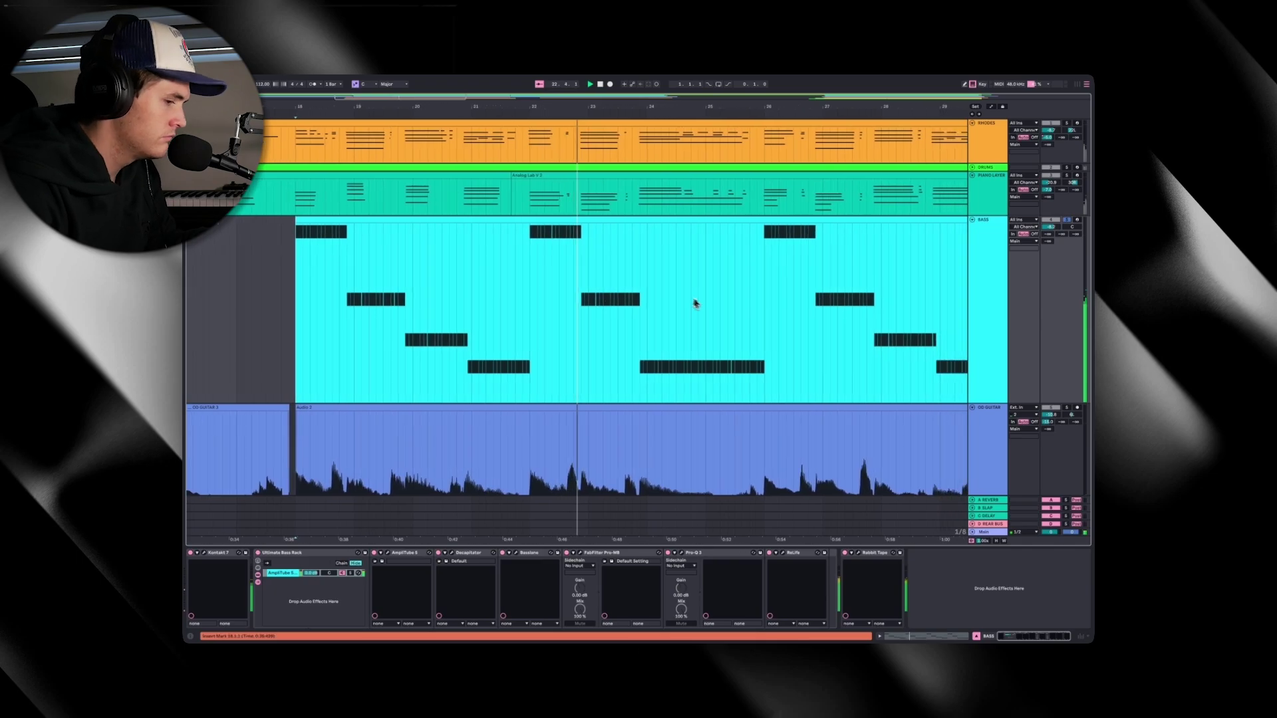
Solo the Gallop and OD GUITAR tracks during playback to hear them with the bass
scroll(908, 380, "down", 6)
key("h")
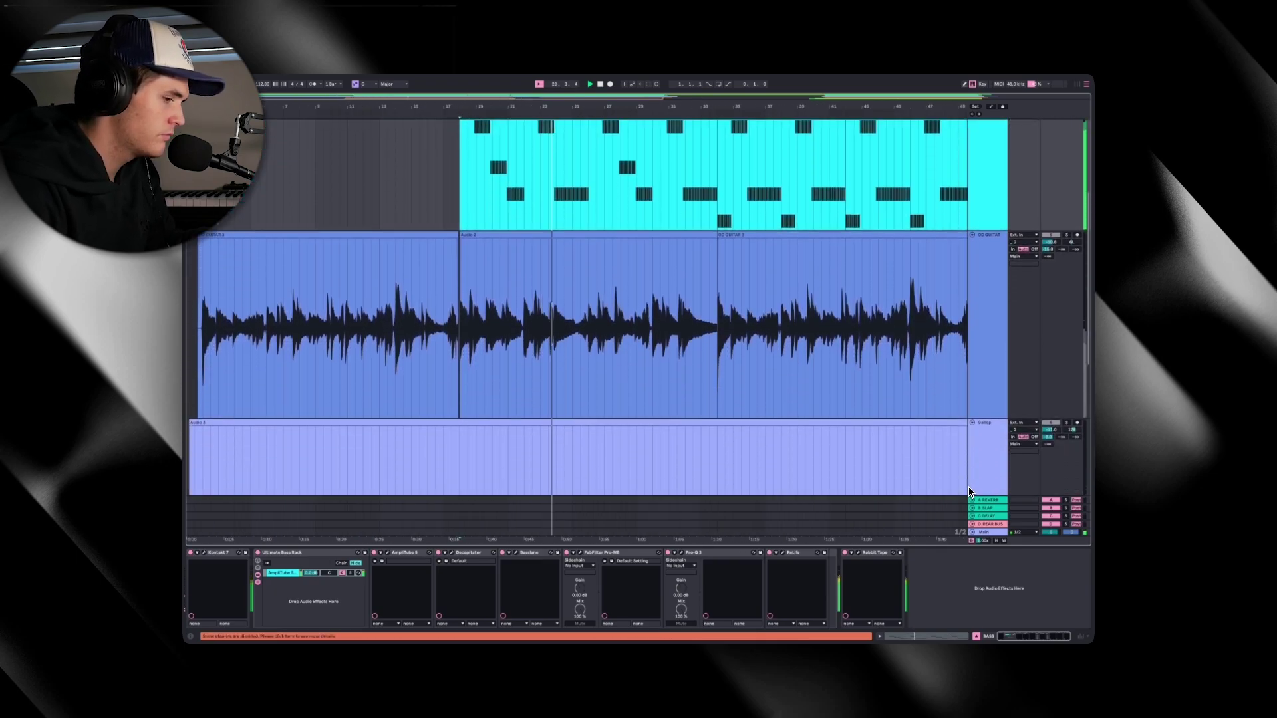
left_click(1070, 405)
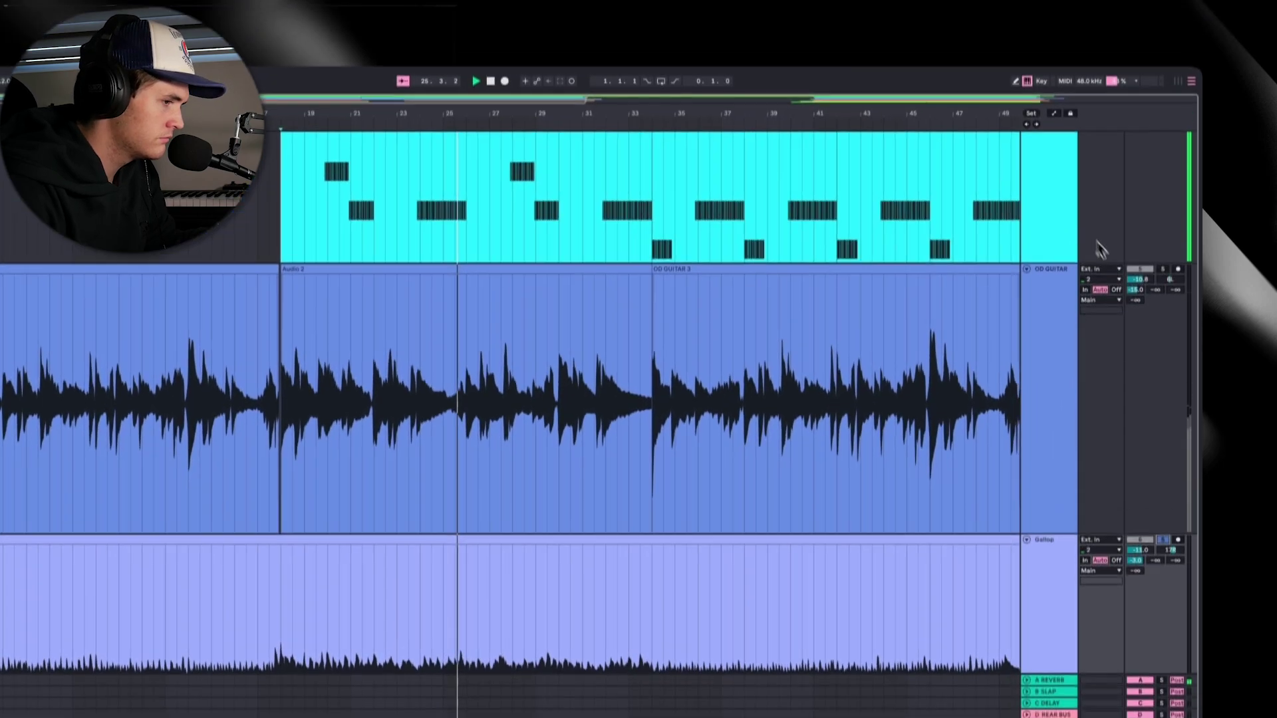
left_click(1163, 183)
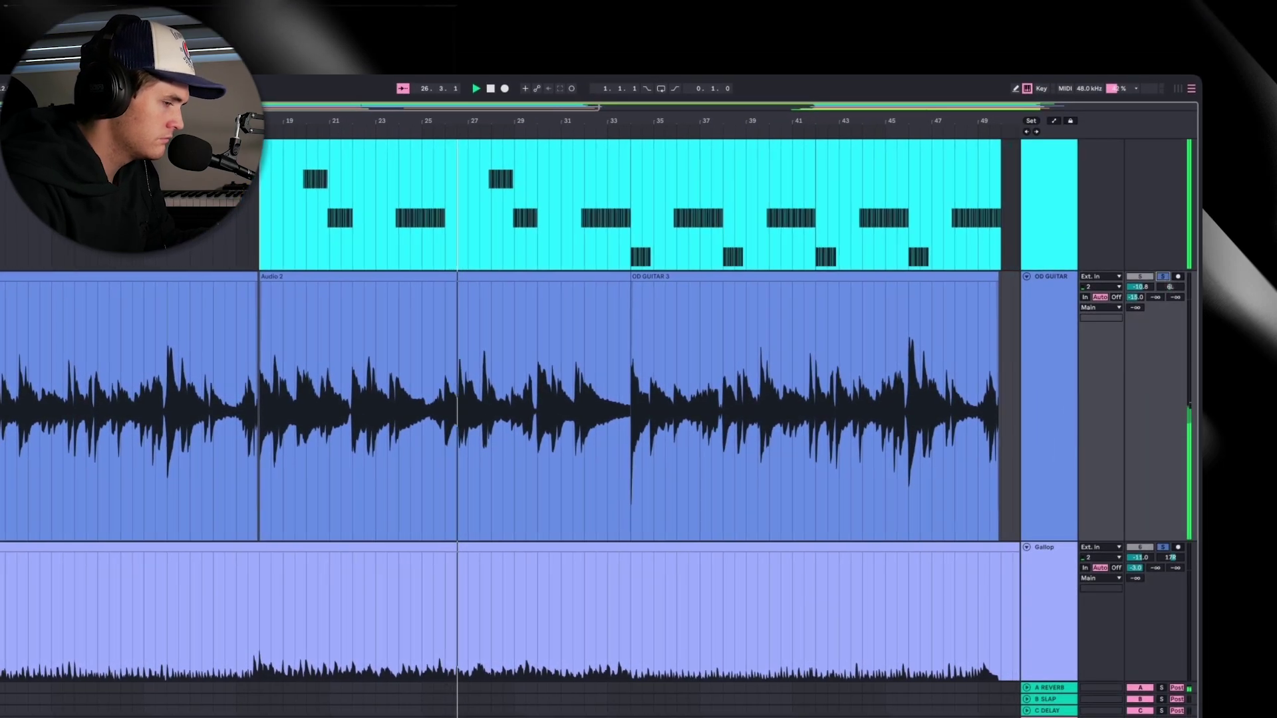
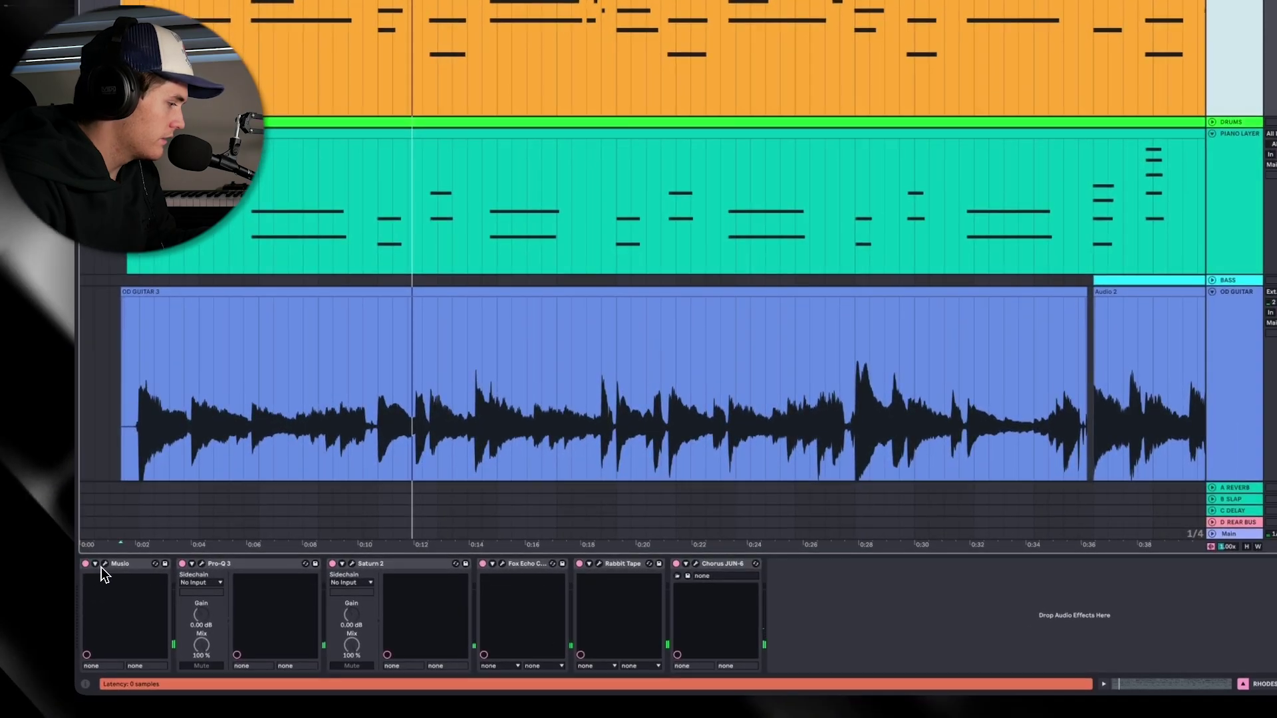
Check the Musio instrument on the RHODES track
left_click(80, 584)
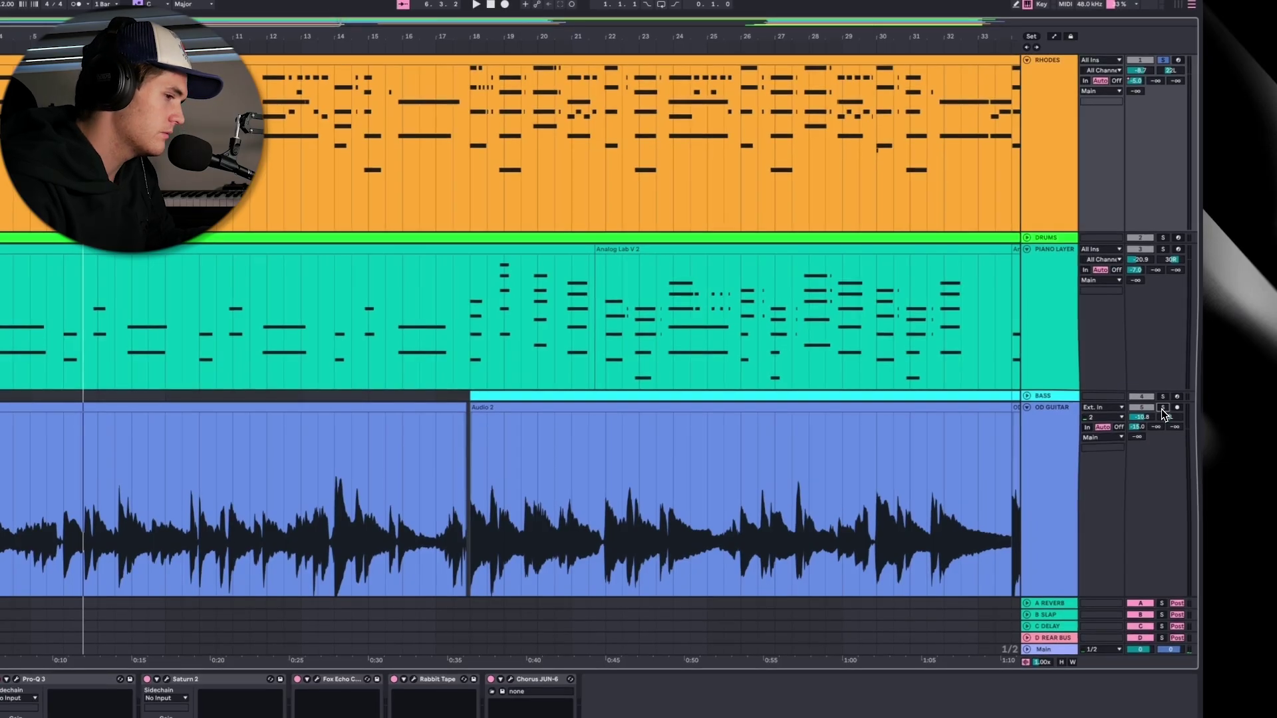
Play the OD GUITAR soloed with RHODES and open the Musio instrument on the PIANO LAYER track
left_click(1162, 408)
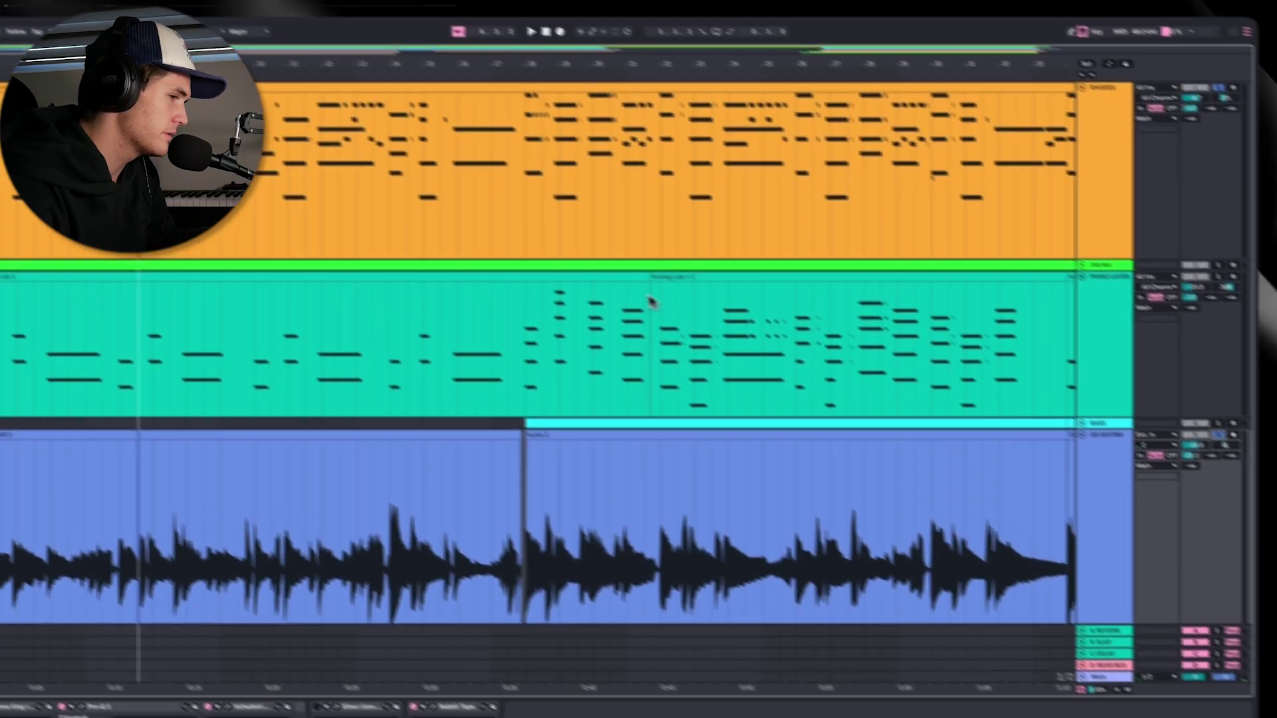
key("space")
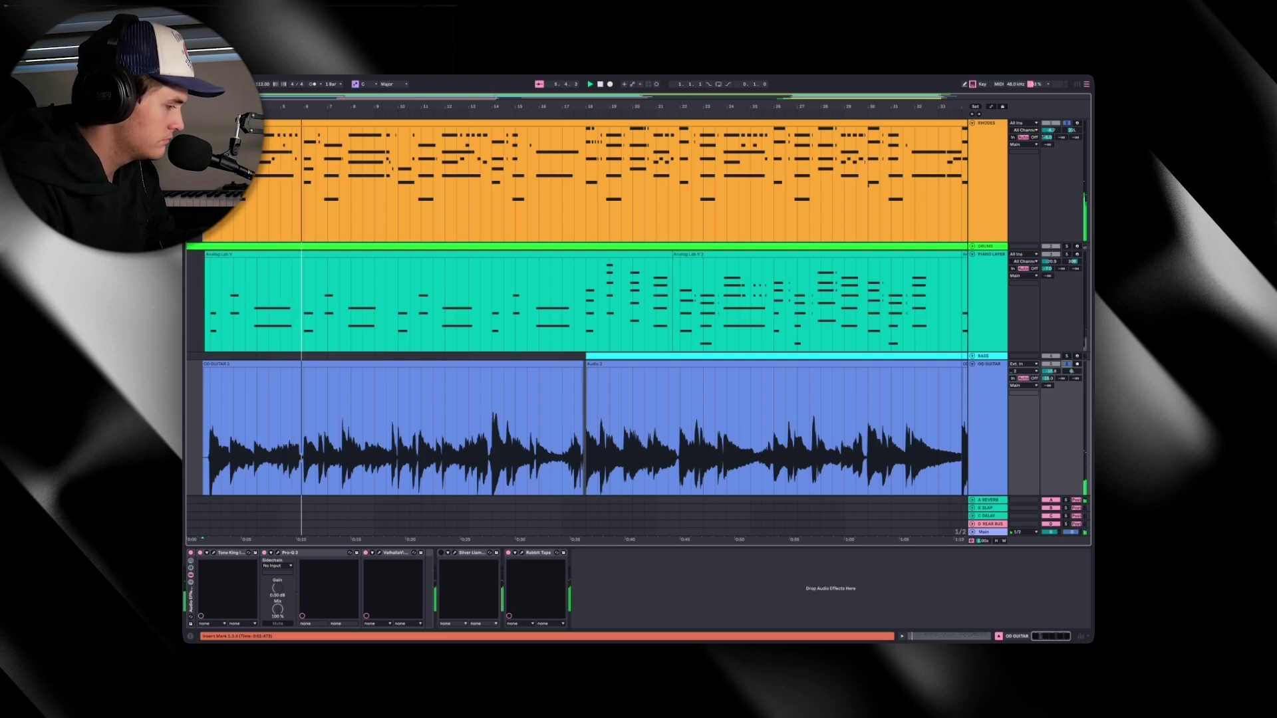
left_click(977, 304)
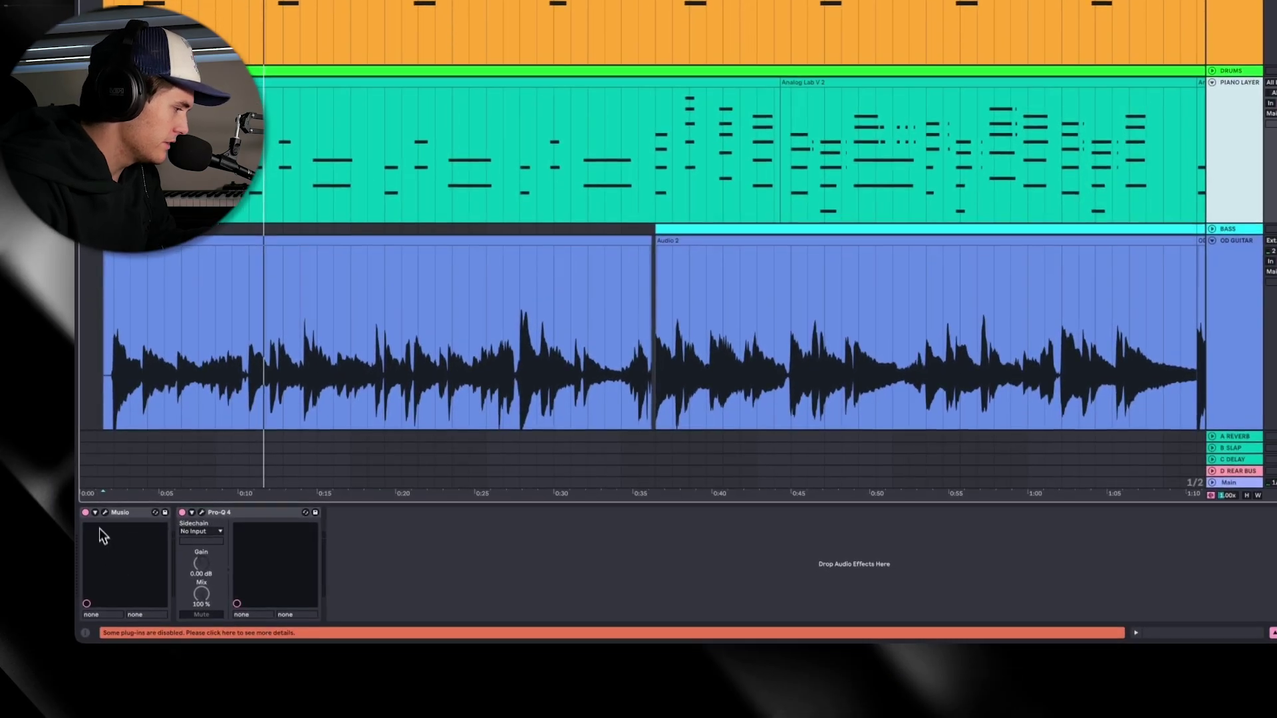
left_click(102, 516)
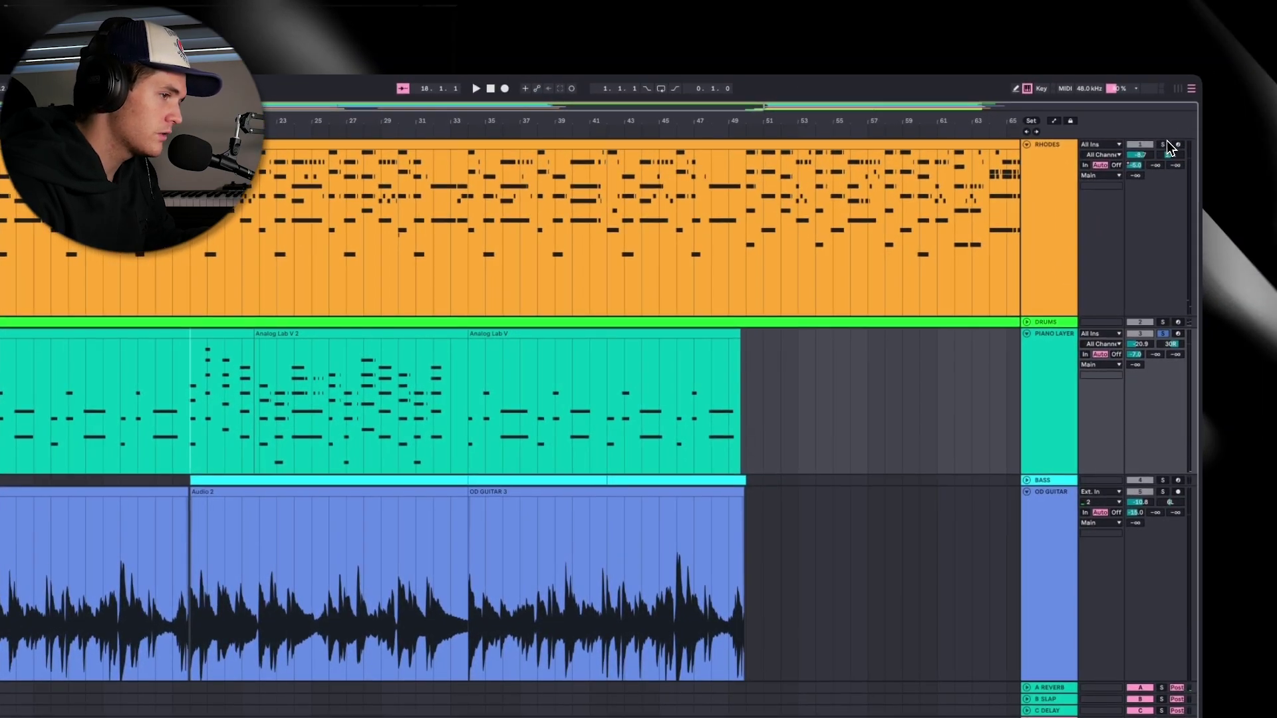
Solo RHODES alongside PIANO LAYER and play both from bar 18 with the whole arrangement in view
left_click(1164, 145)
key("space")
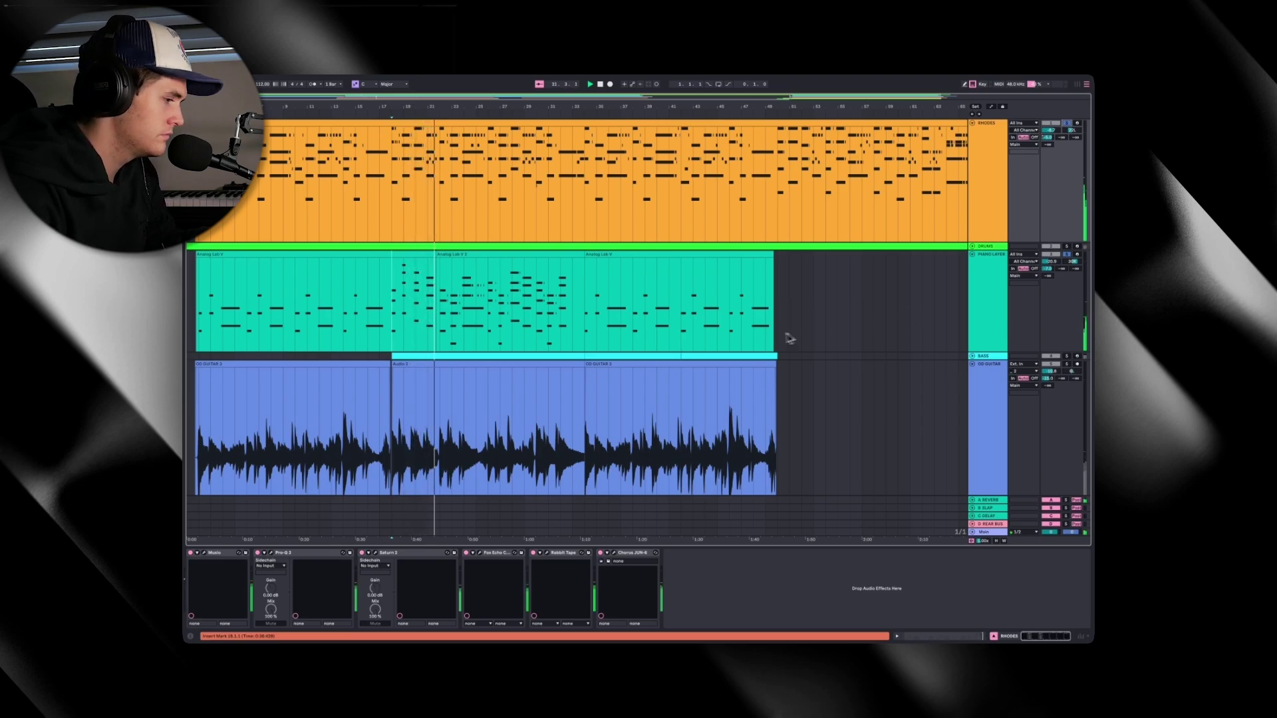
key("minus")
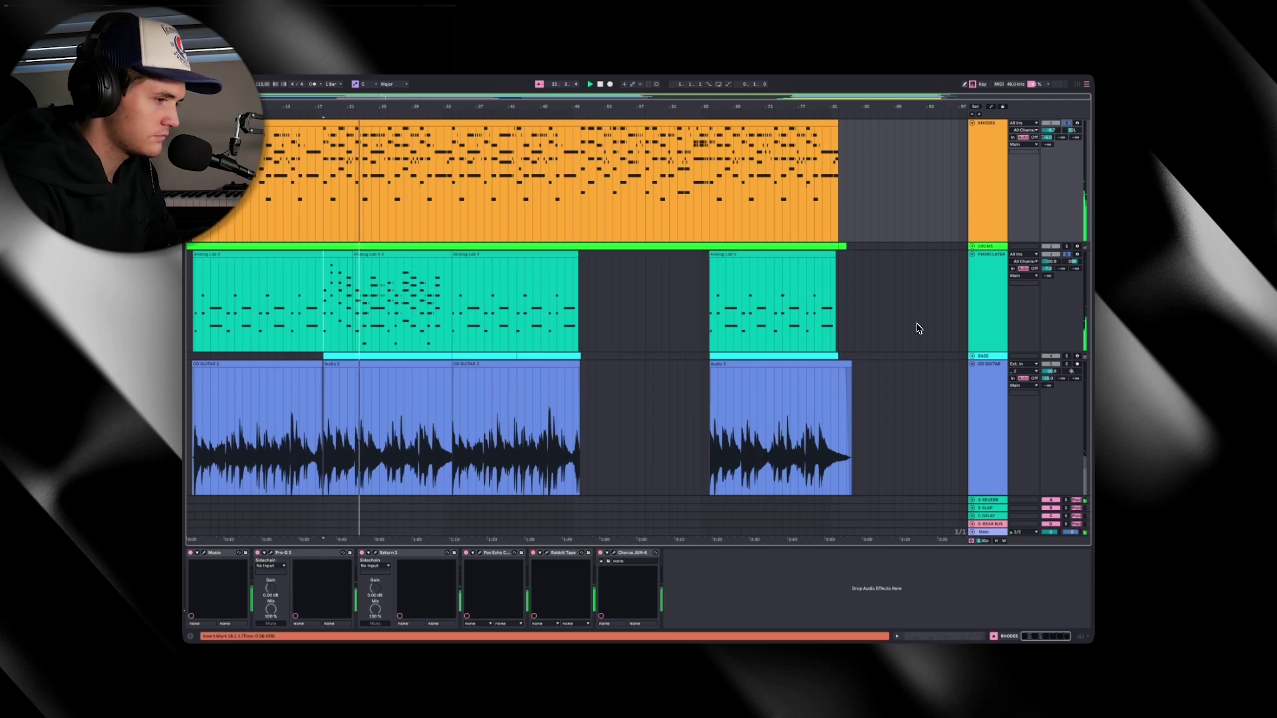
scroll(784, 361, "down", 5)
scroll(784, 365, "down", 5)
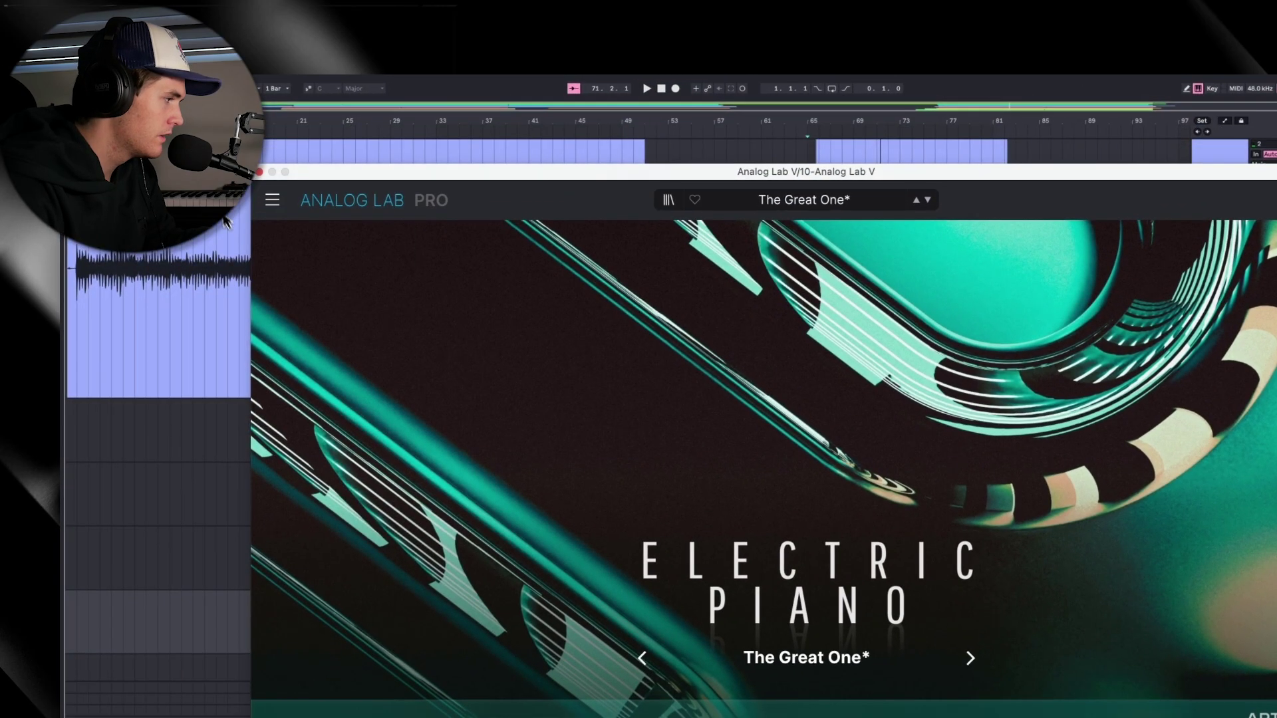
Close the Analog Lab V window and listen to PIANO LAYER soloed with RHODES in the song's final section
left_click(272, 170)
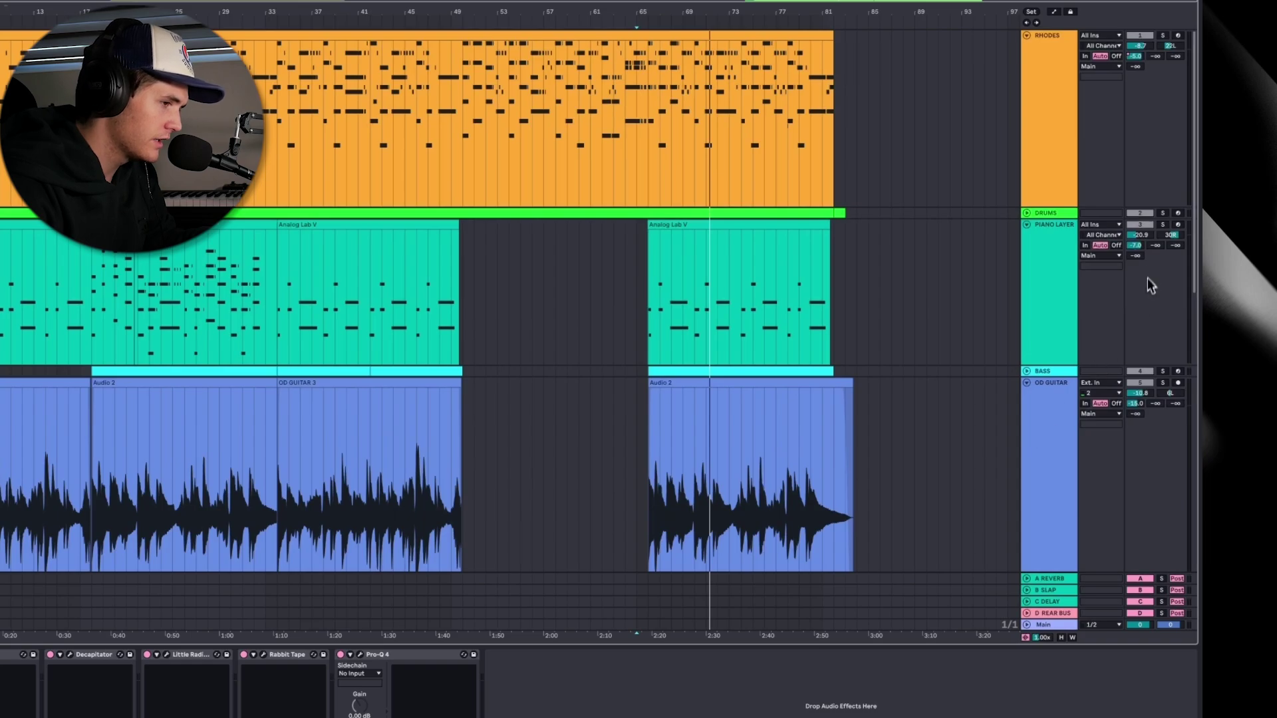
left_click(1162, 224)
key("space")
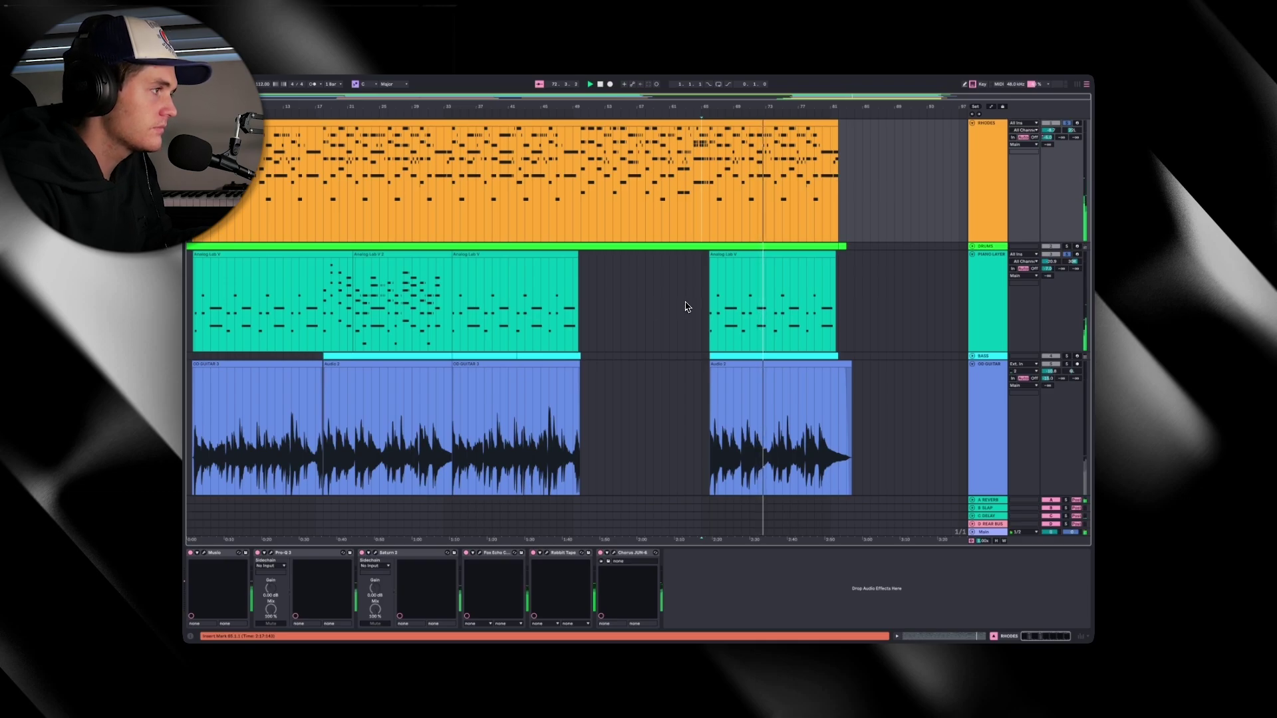
key("space")
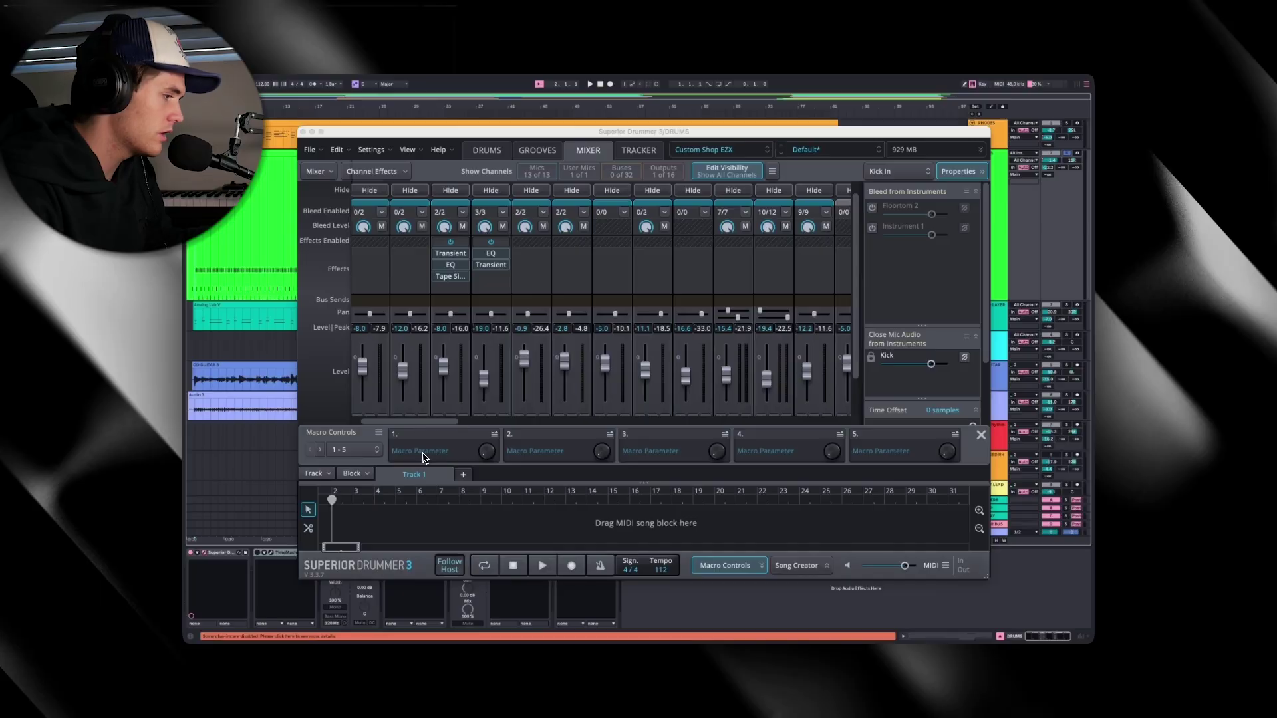
Look through the Superior Drummer 3 mixer channels on the DRUMS track and close the instrument
scroll(542, 291, "down", 1)
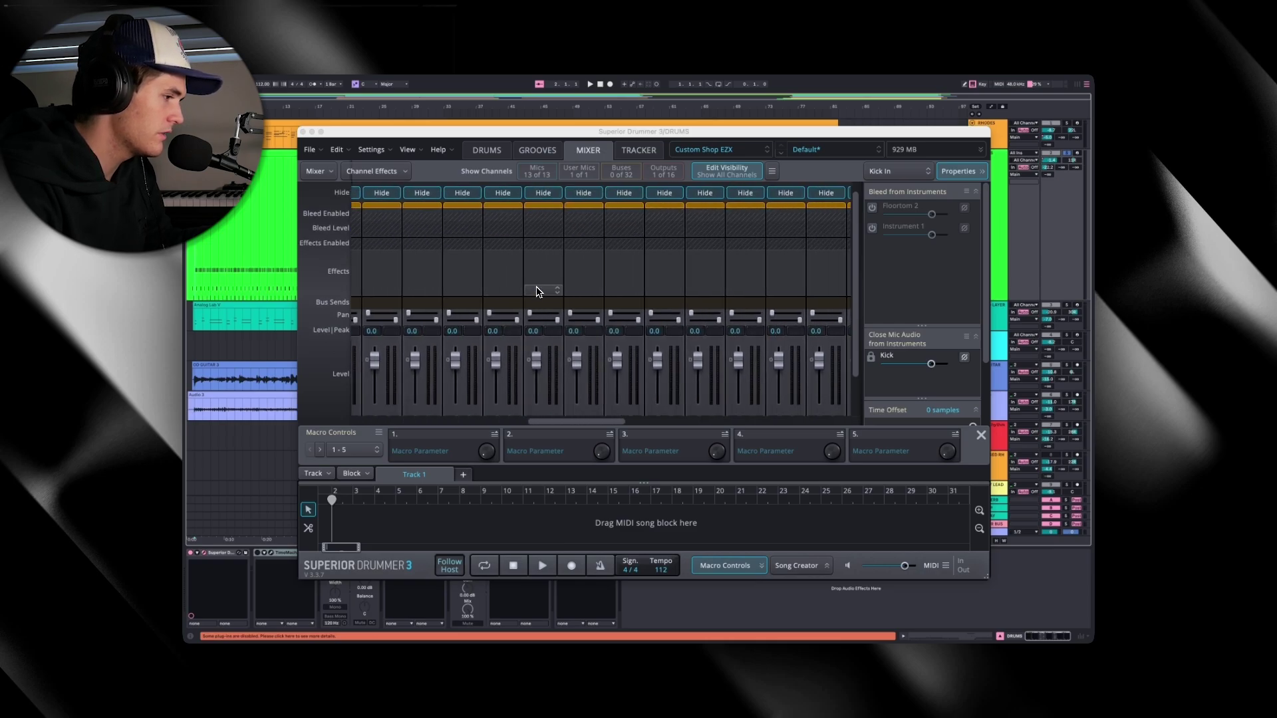
scroll(538, 288, "left", 3)
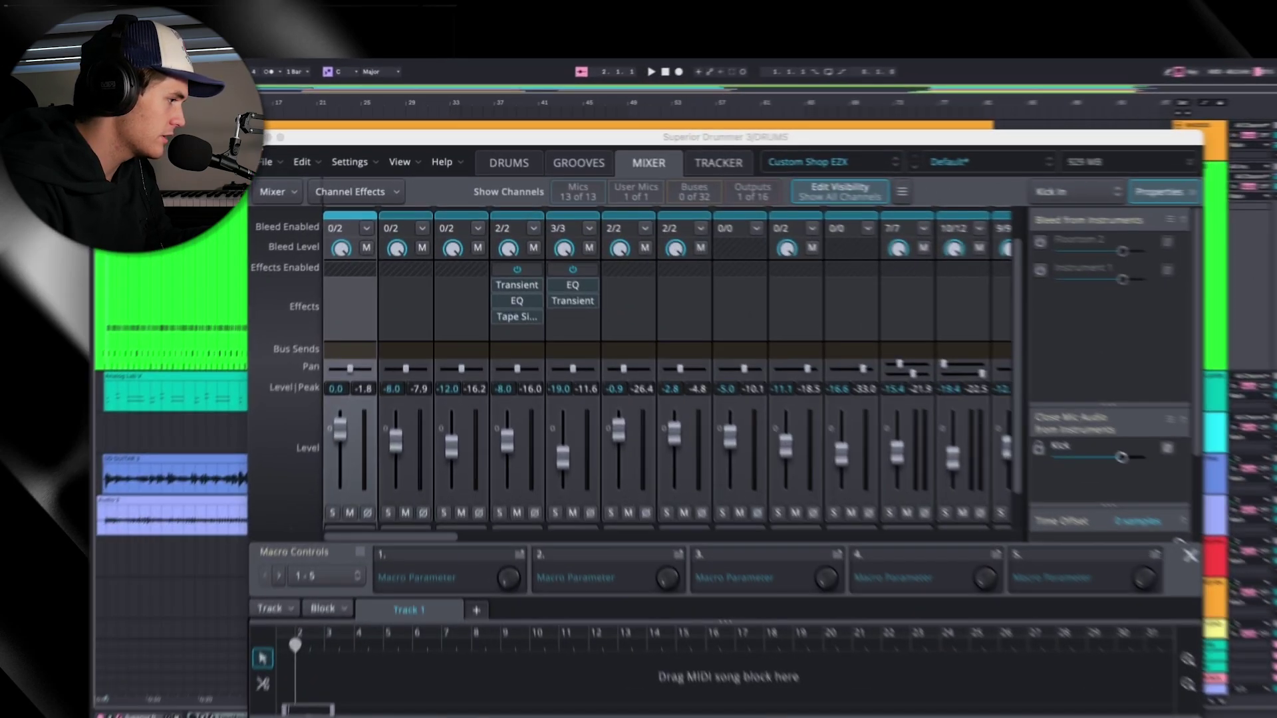
left_click(302, 132)
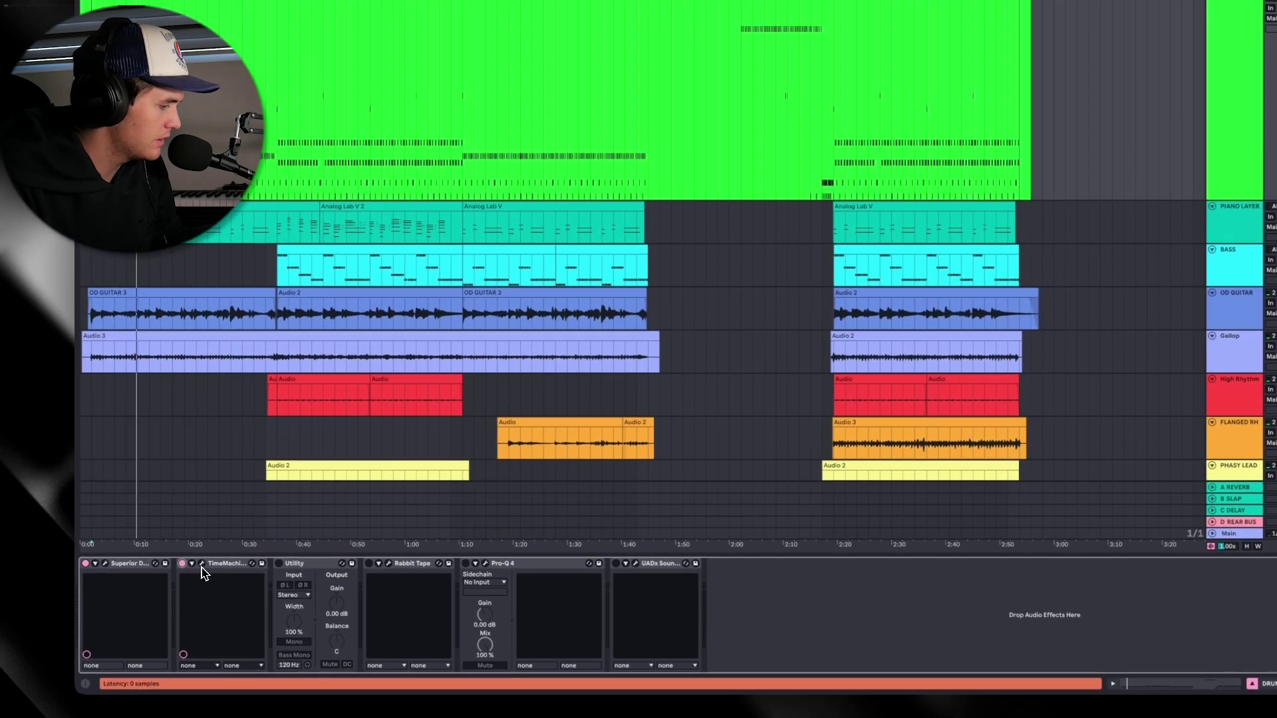
Open the TimeMachine plug-in on the DRUMS track and compare the drums with it off and on during playback
left_click(201, 564)
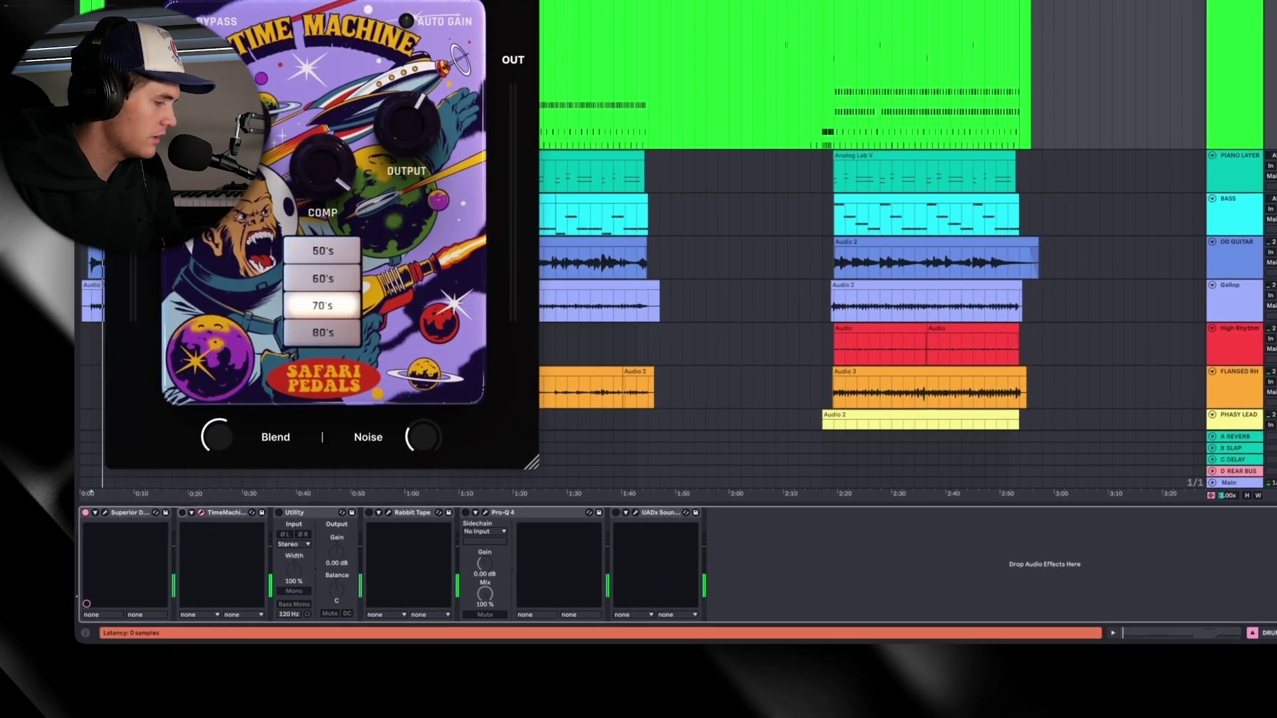
key("0")
left_click(182, 512)
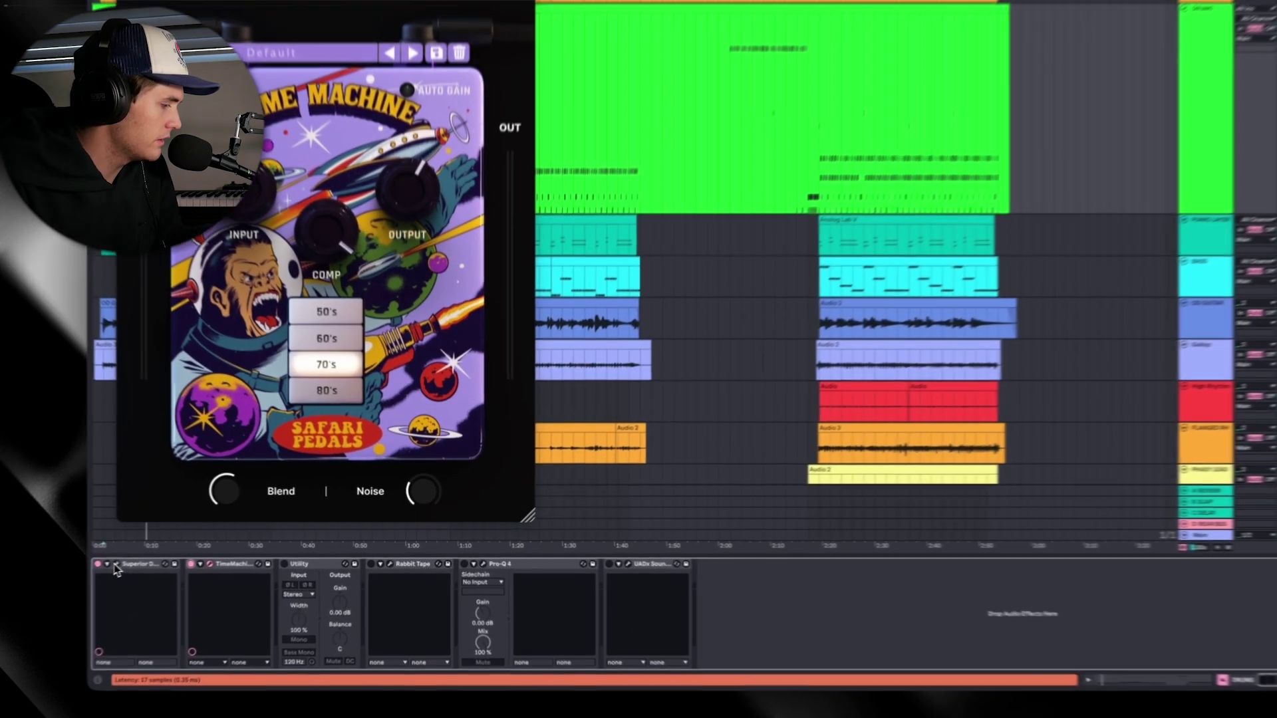
Reopen Superior Drummer 3 on the DRUMS track and examine its microphone channels' names, levels and outputs
left_click(204, 553)
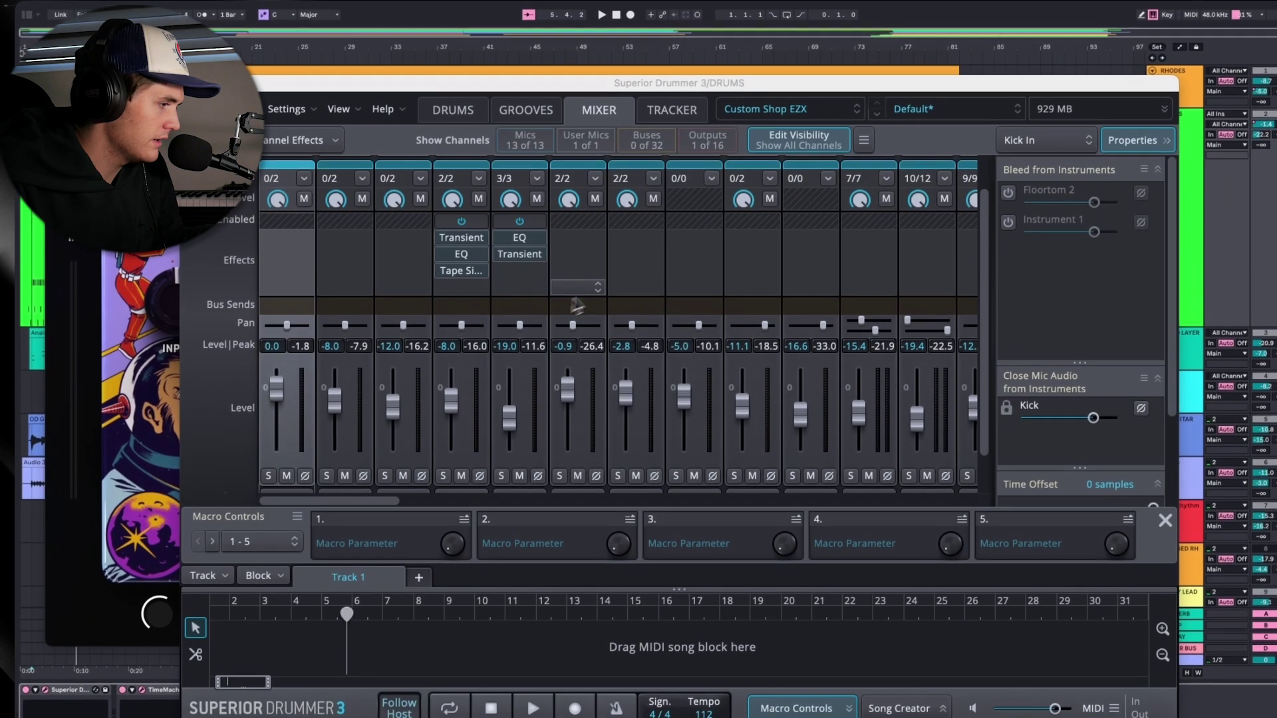
scroll(576, 304, "down", 3)
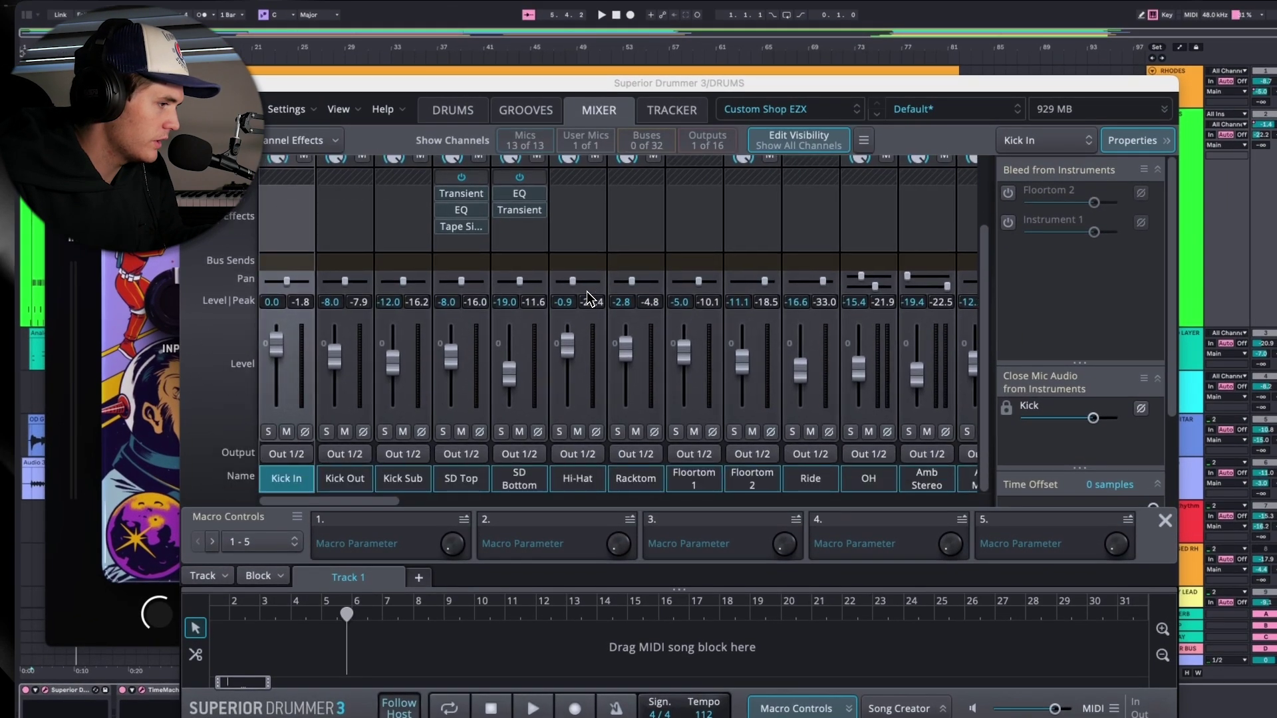
scroll(632, 299, "right", 3)
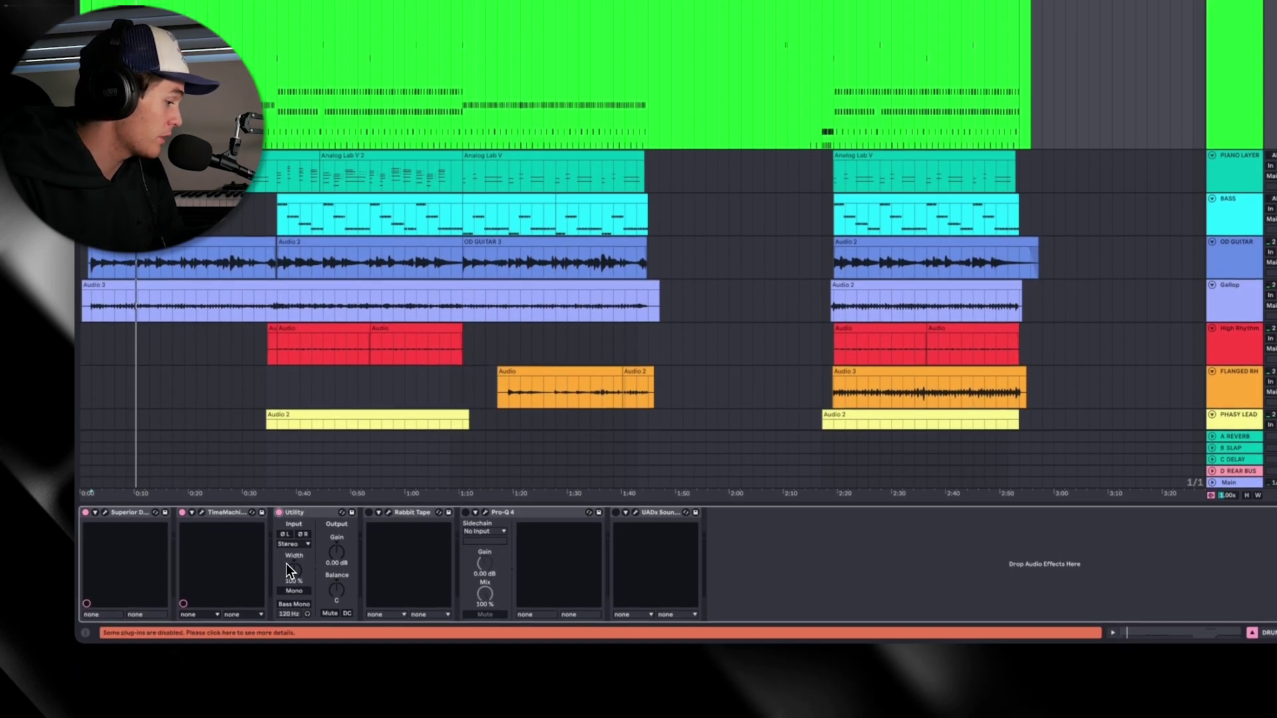
Delete the Utility device from the DRUMS track's device chain
left_click(318, 517)
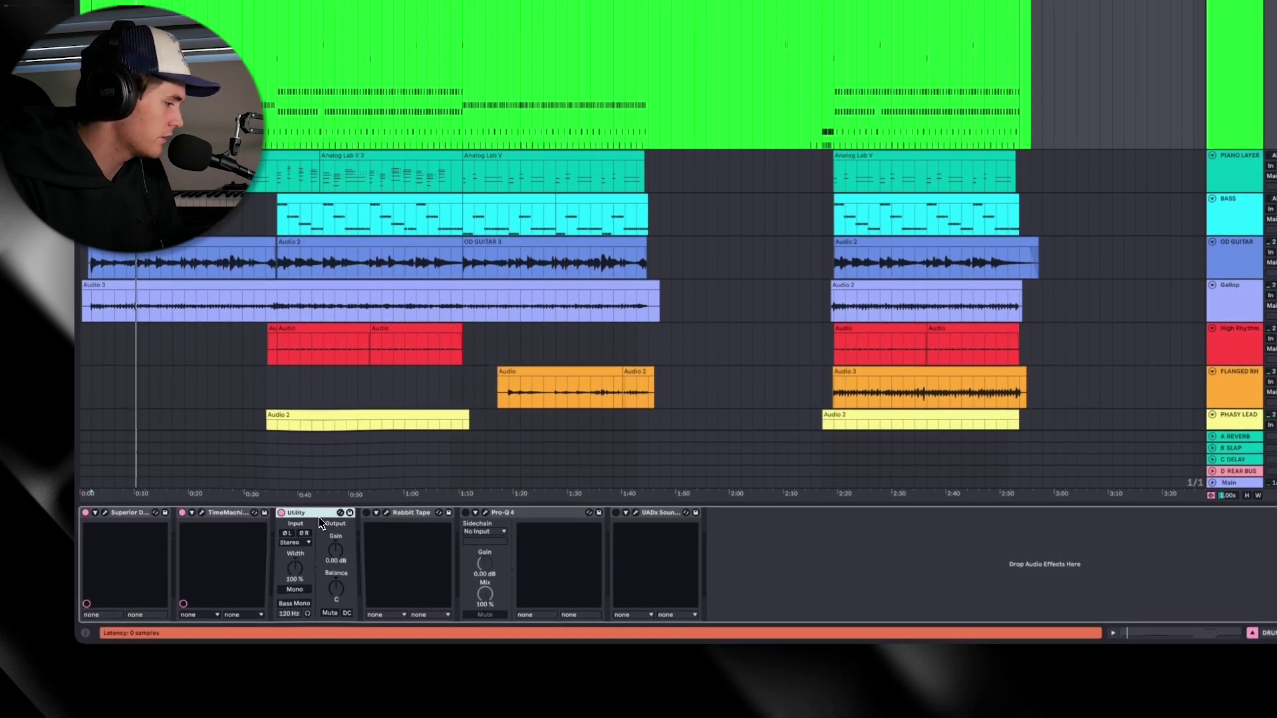
key("BackSpace")
key("BackSpace")
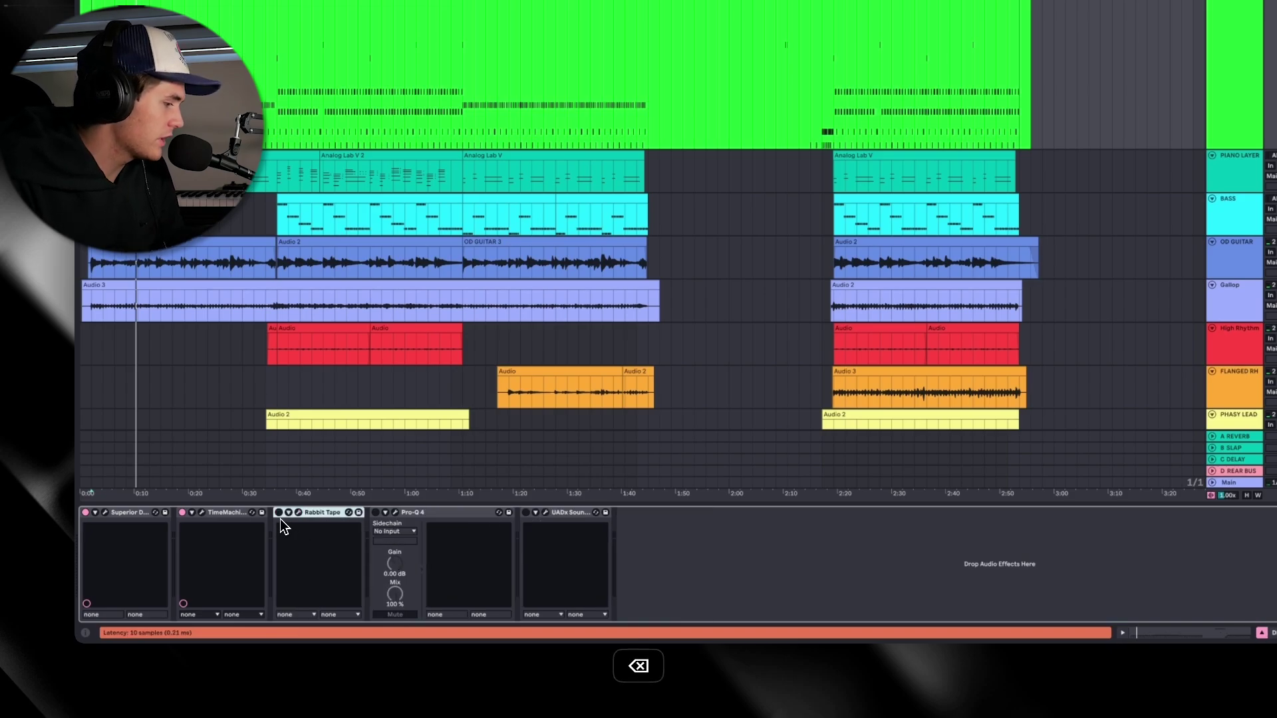
Review the Rabbit Tape and Pro-Q 4 plug-ins on the DRUMS track during playback and close both windows
left_click(298, 513)
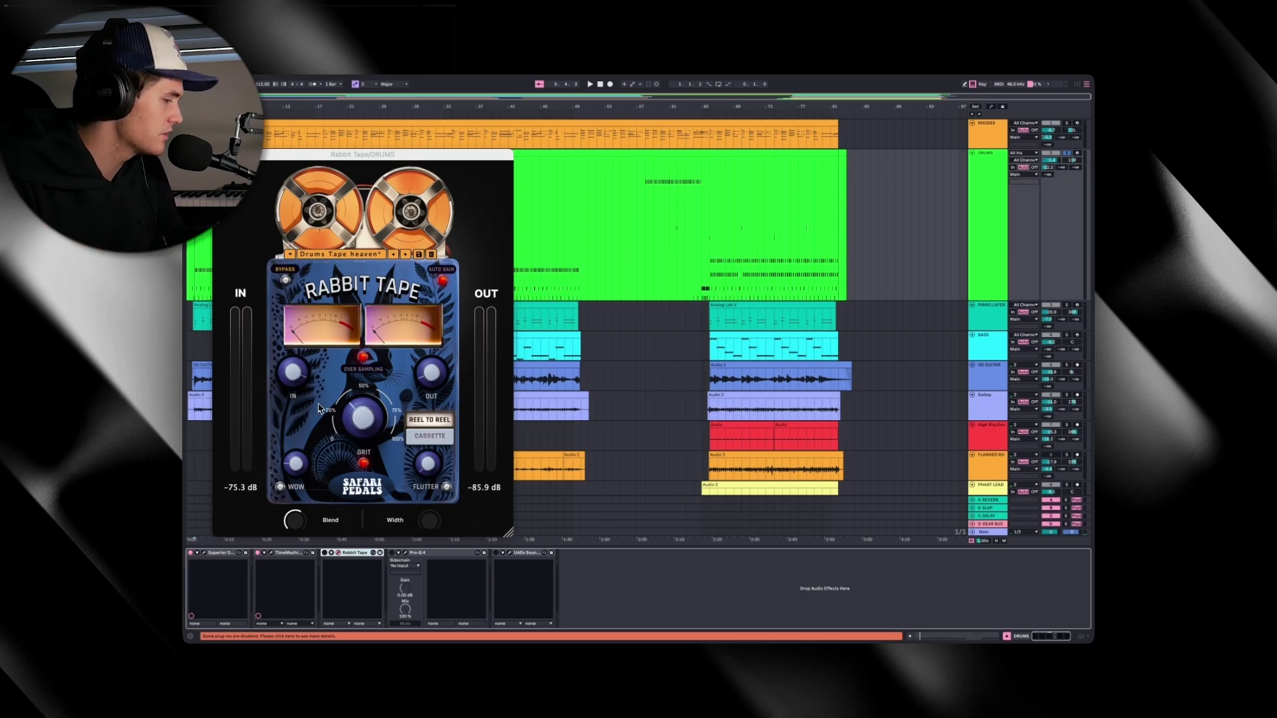
key("space")
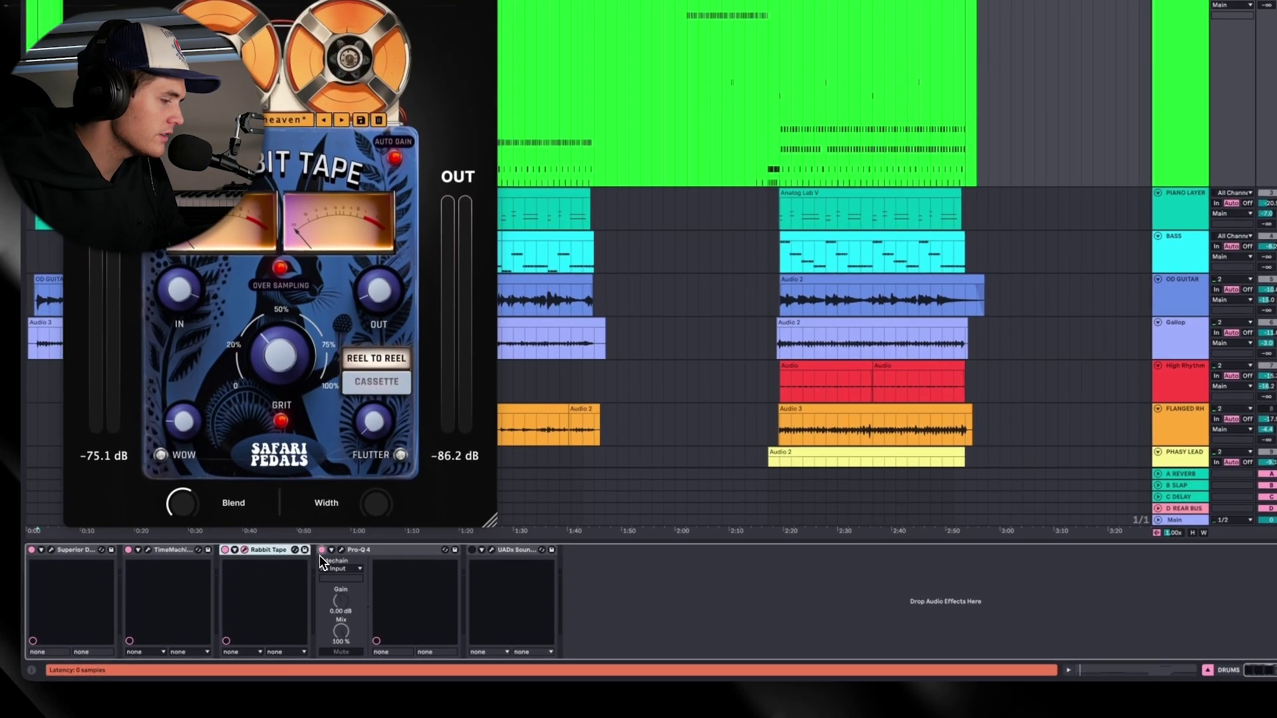
left_click(405, 553)
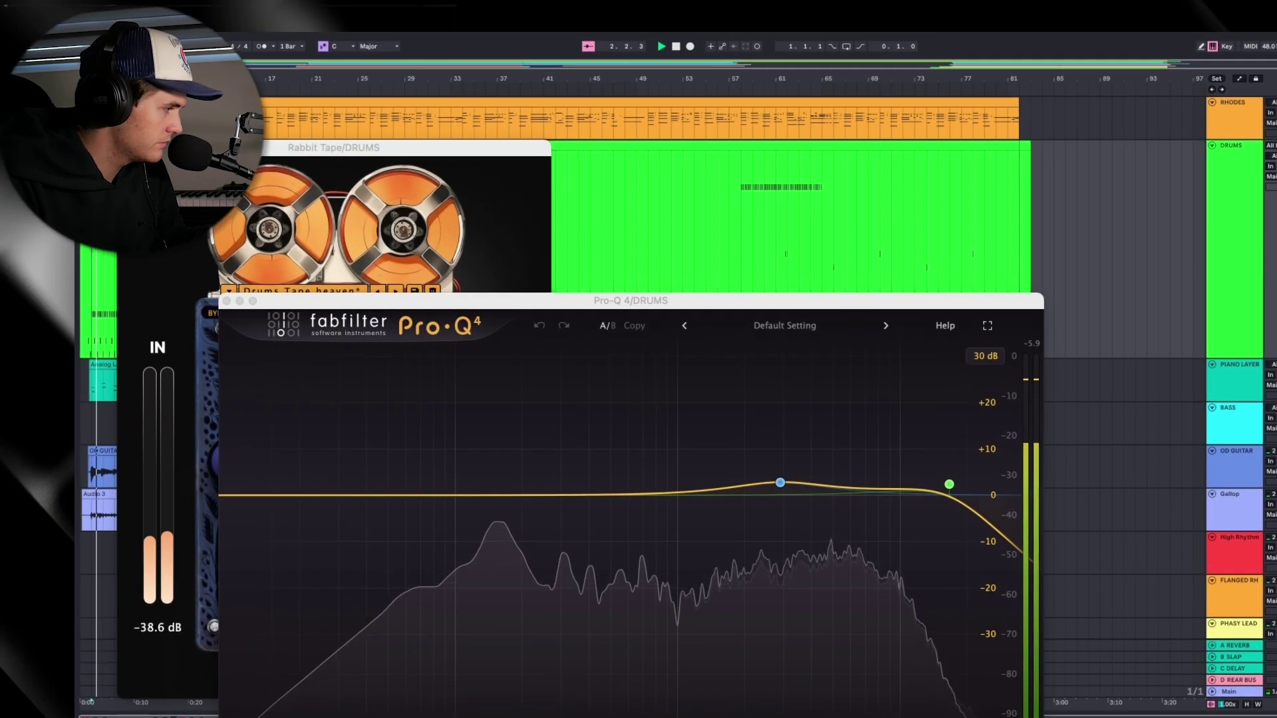
left_click(125, 148)
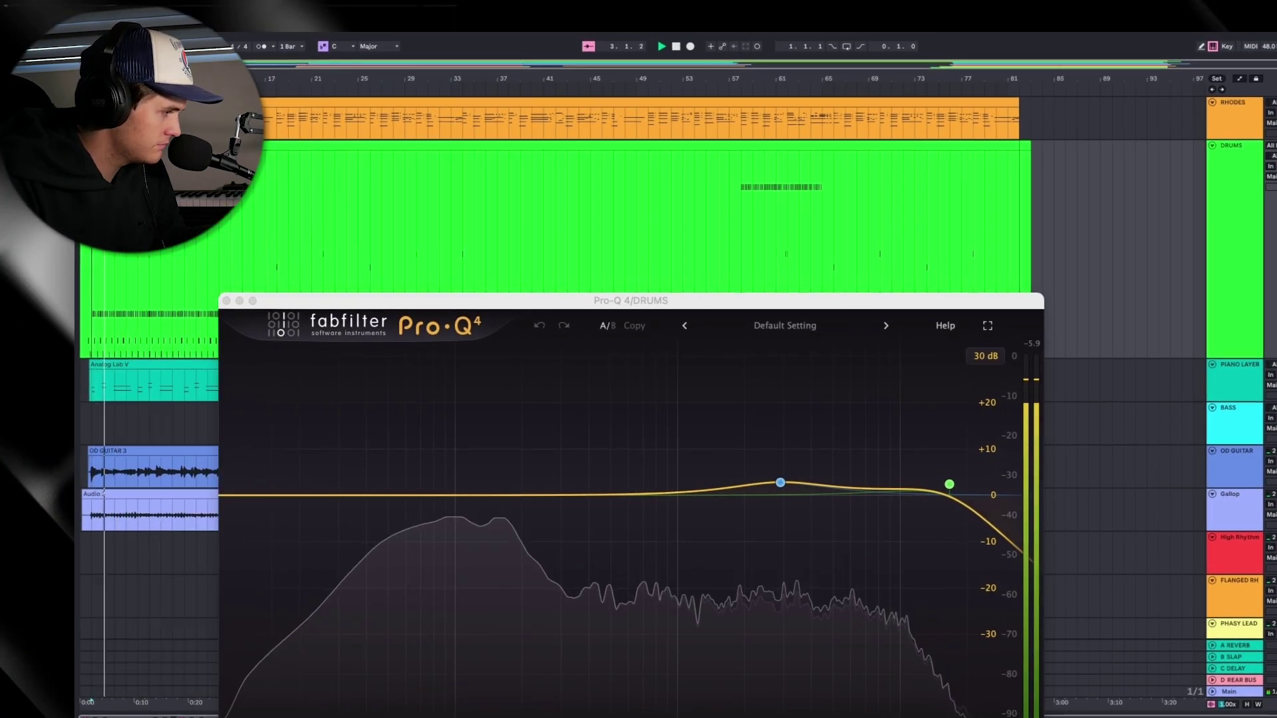
left_click(226, 301)
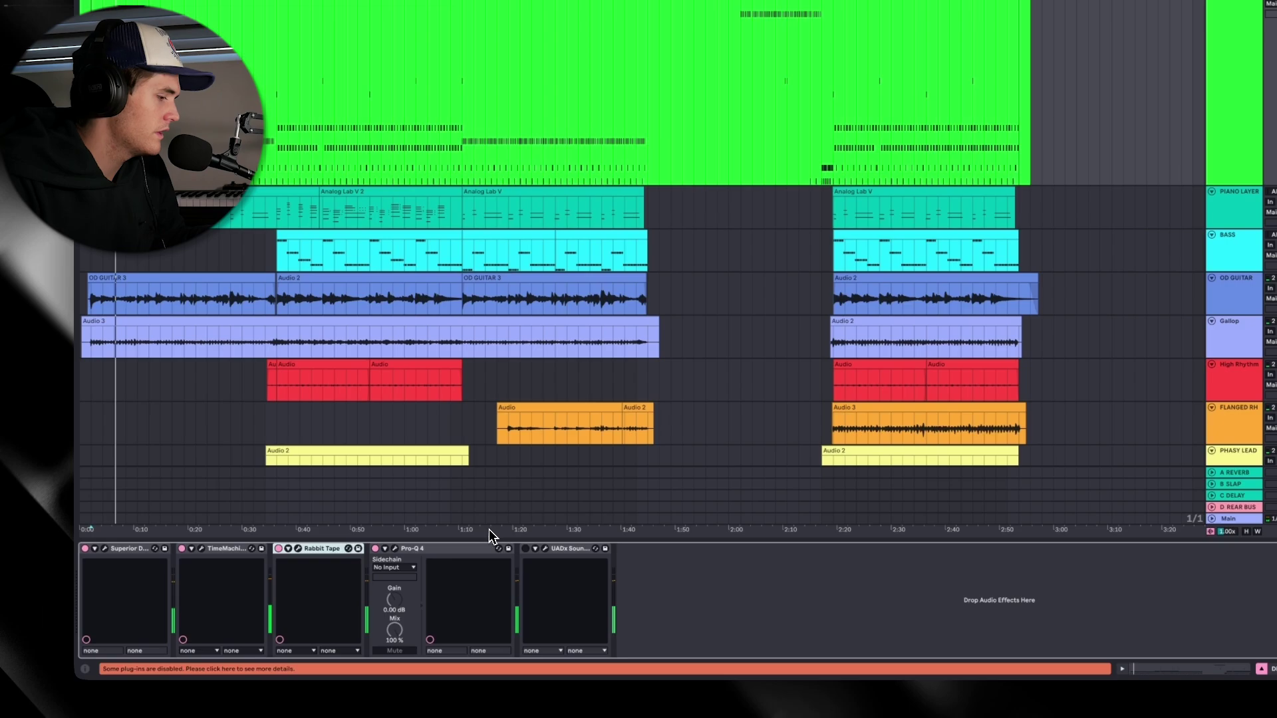
Review the UADx Sound City Studios reverb on DRUMS, including its mic mixer and master effects, play the drums and close it
left_click(544, 550)
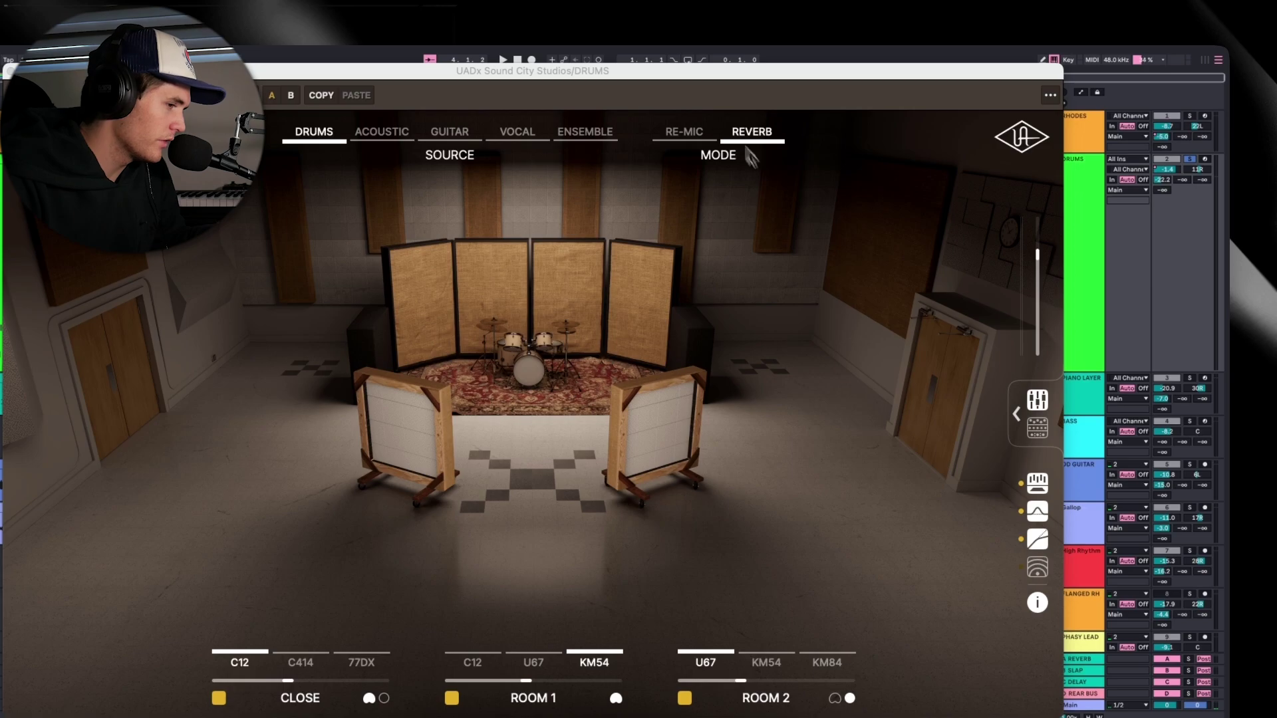
left_click(1020, 419)
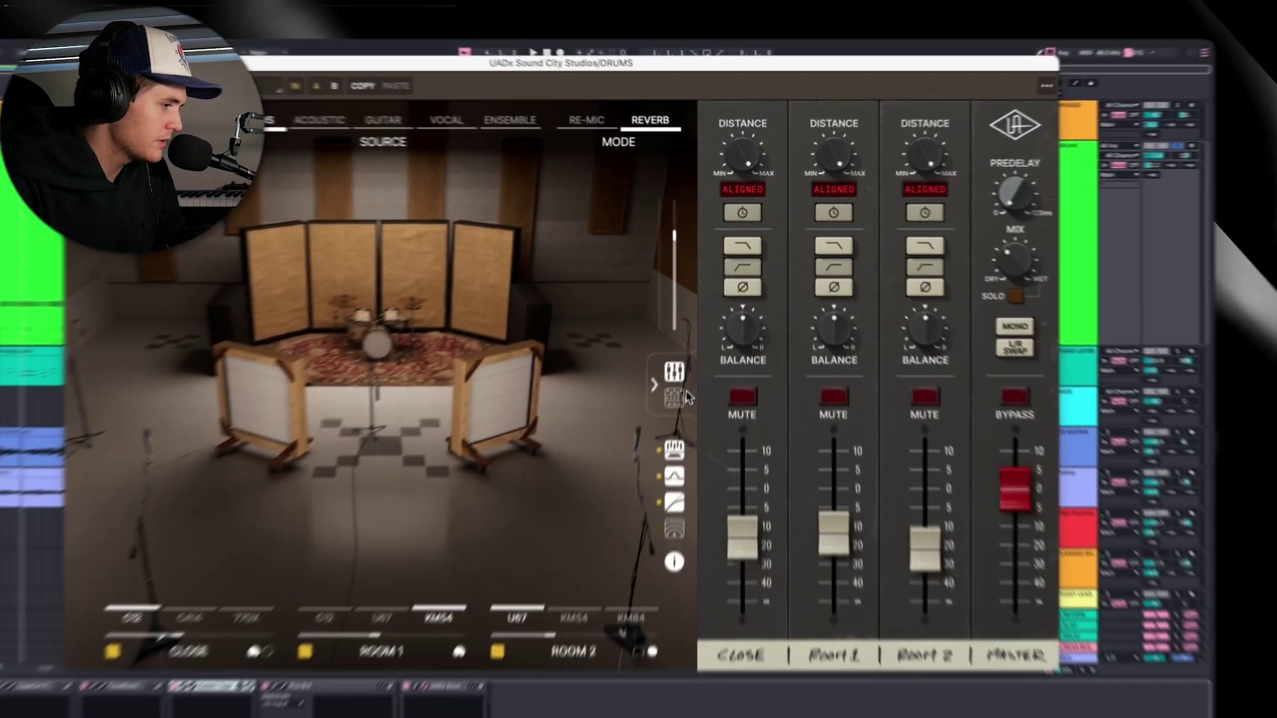
left_click(696, 342)
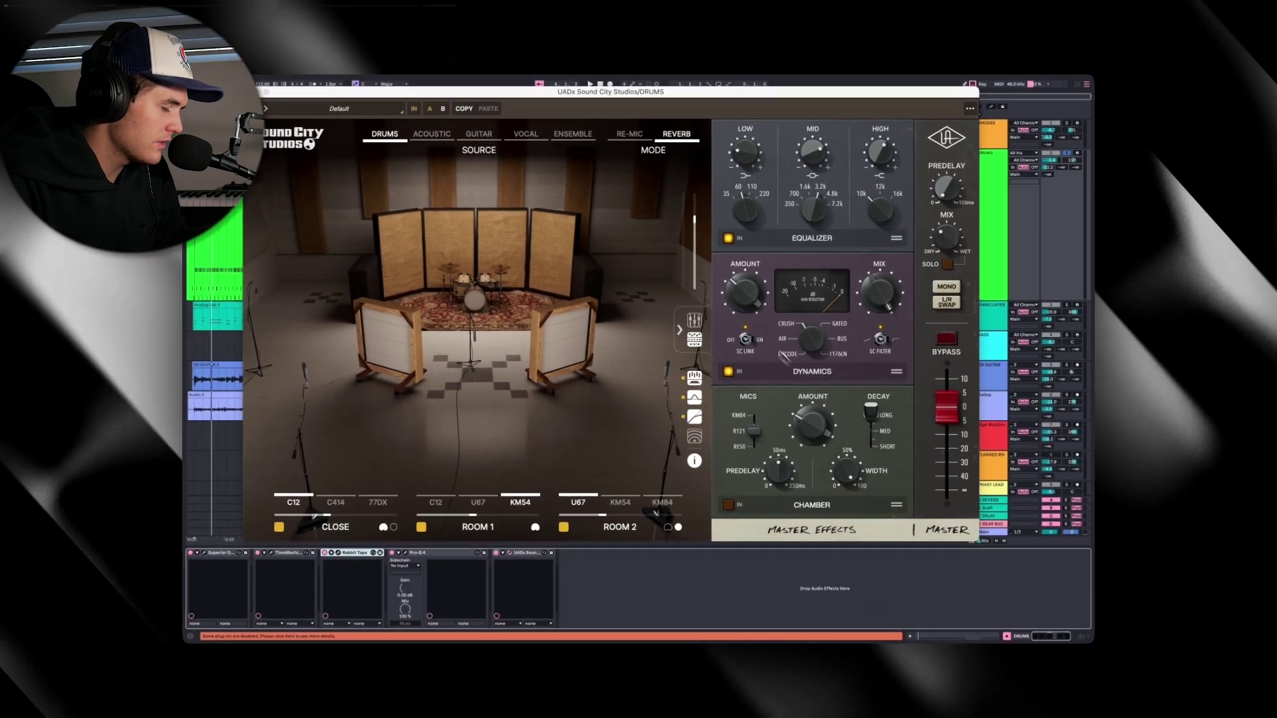
key("space")
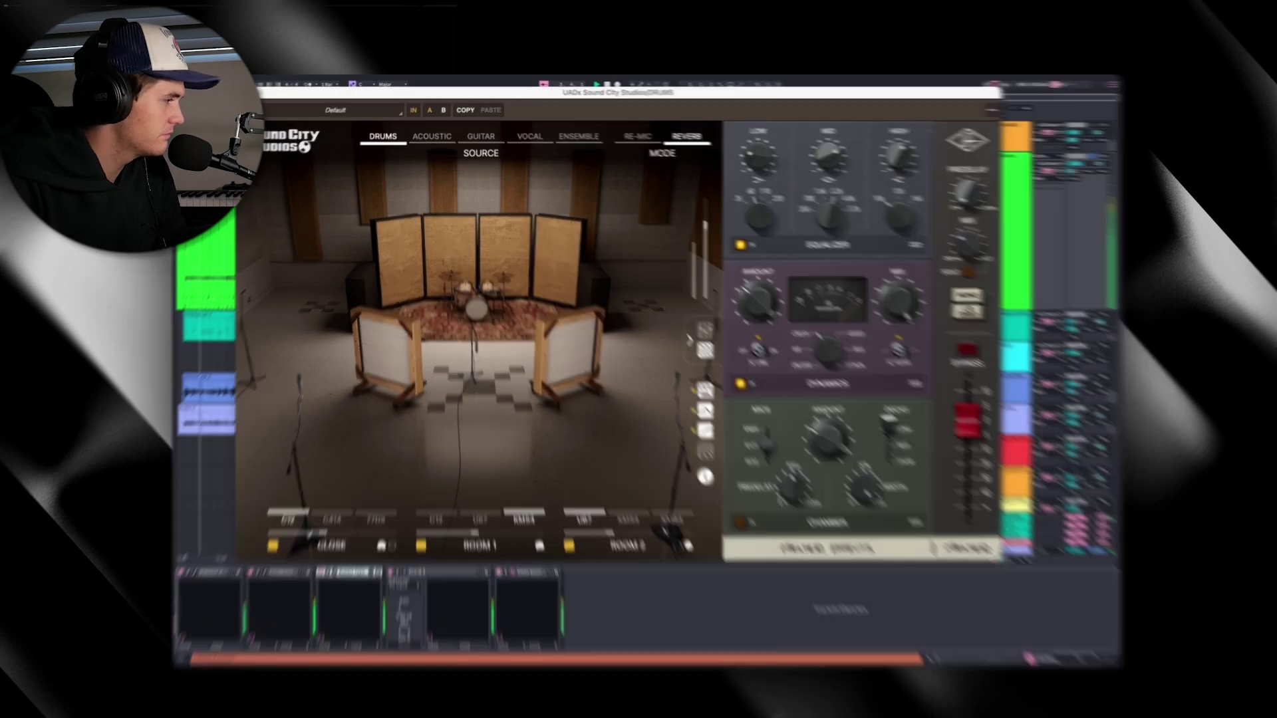
left_click(249, 92)
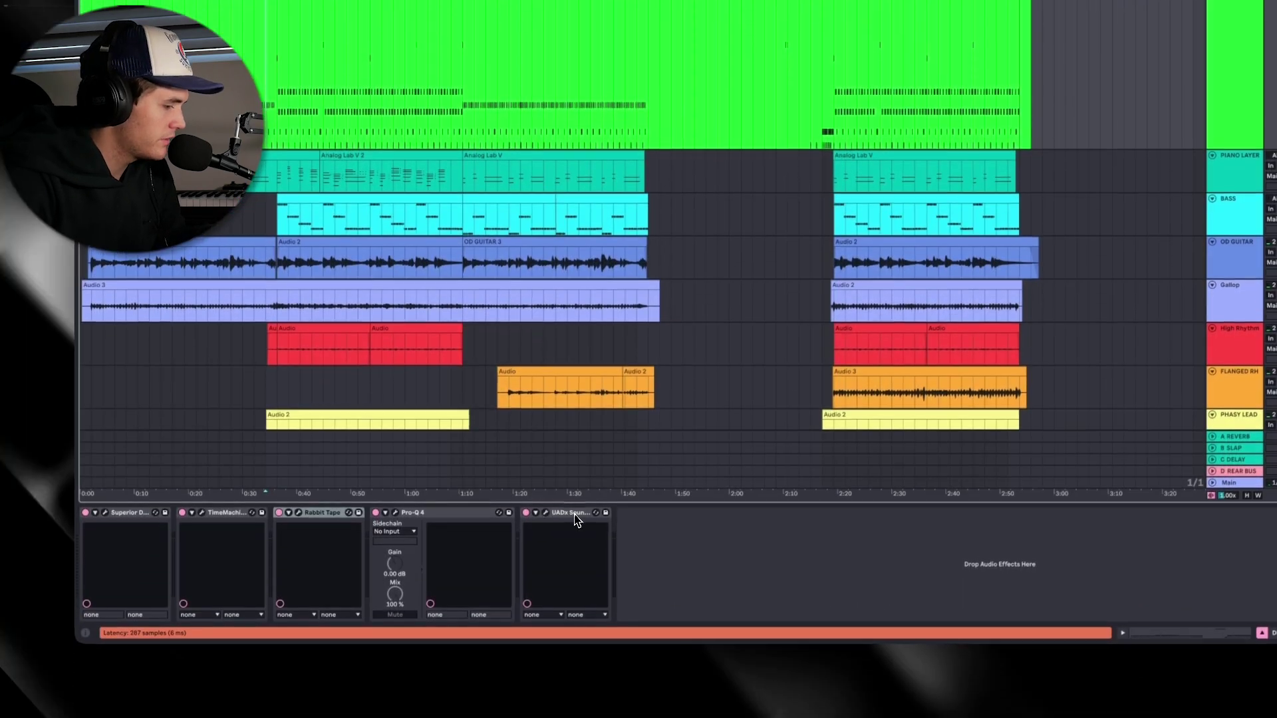
Compare the drums during playback with all effects from TimeMachine through UADx Sound City Studios switched off and back on
left_click(574, 514)
left_click(180, 516, "shift")
key("0")
key("space")
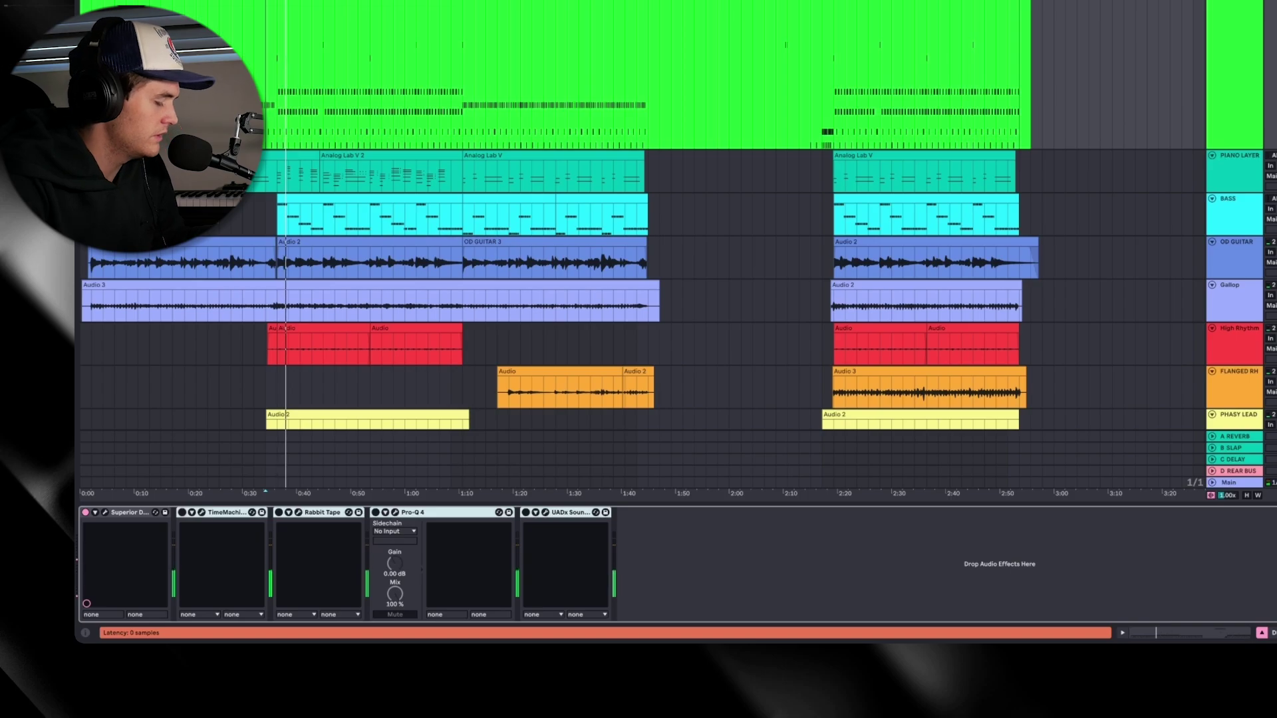
key("0")
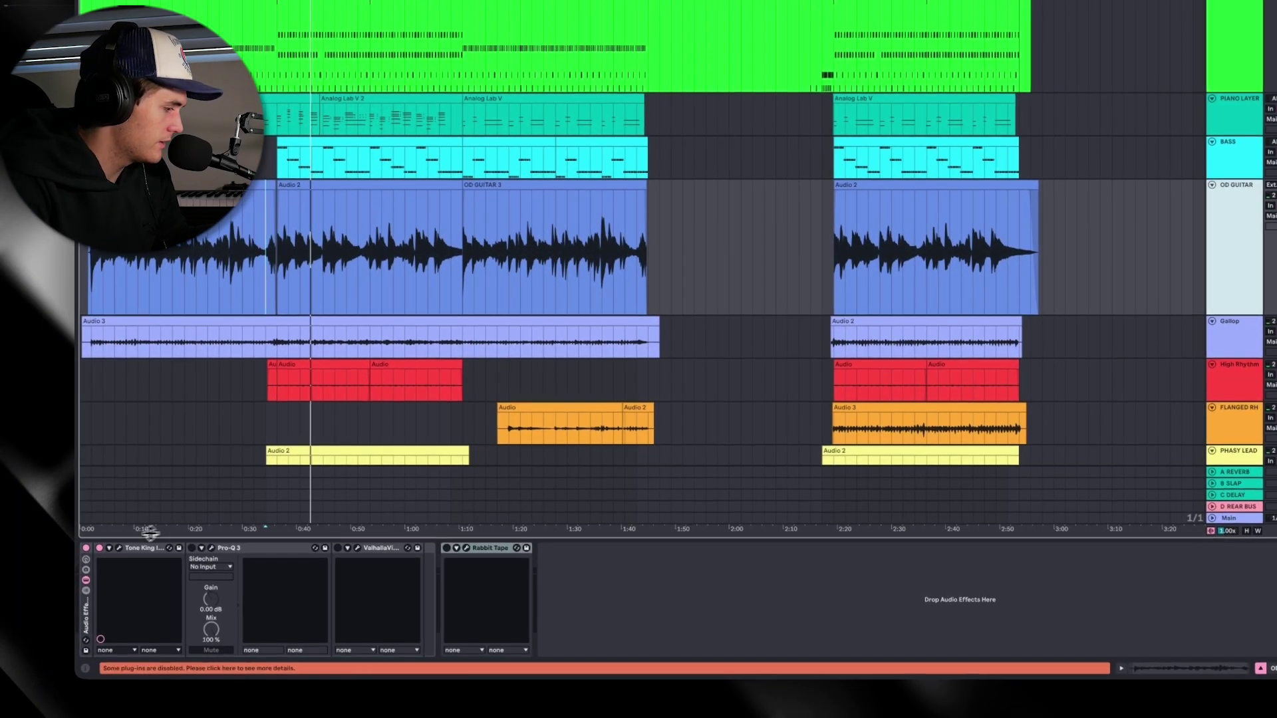
Select the Tone King Imperial MKII amp on the OD GUITAR track and play the guitar from bar 3
left_click(137, 551)
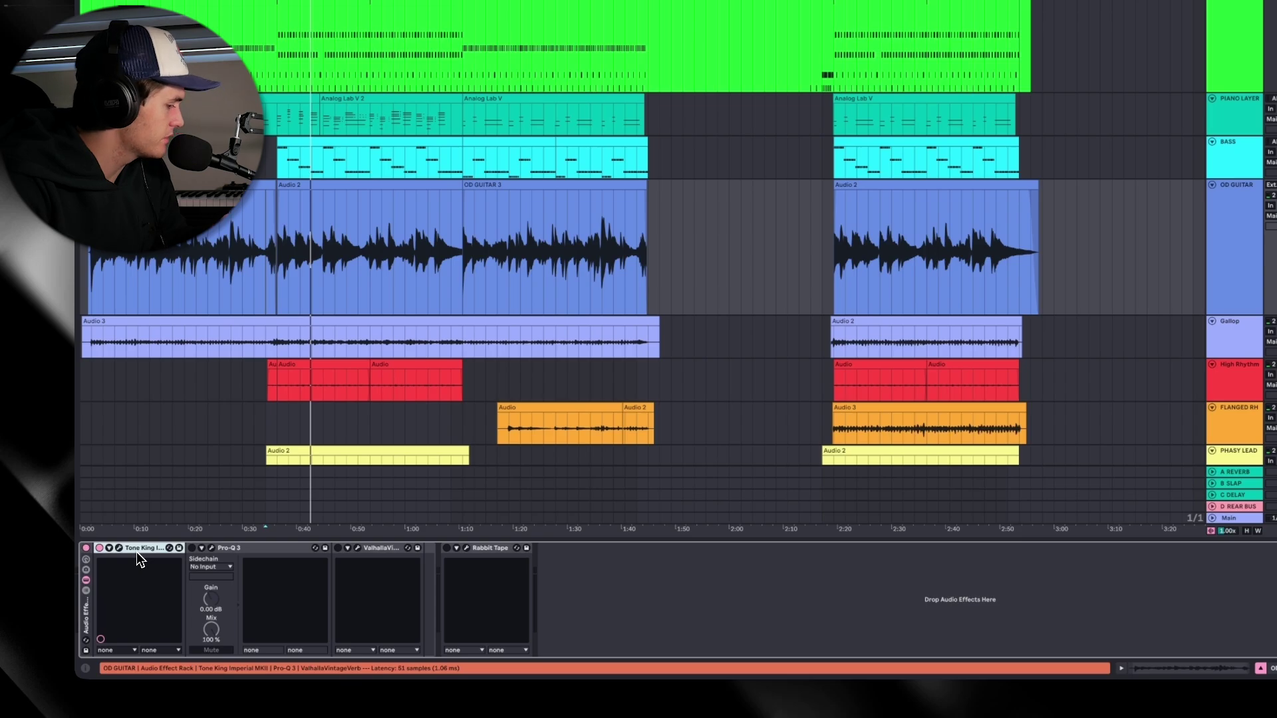
left_click(105, 266)
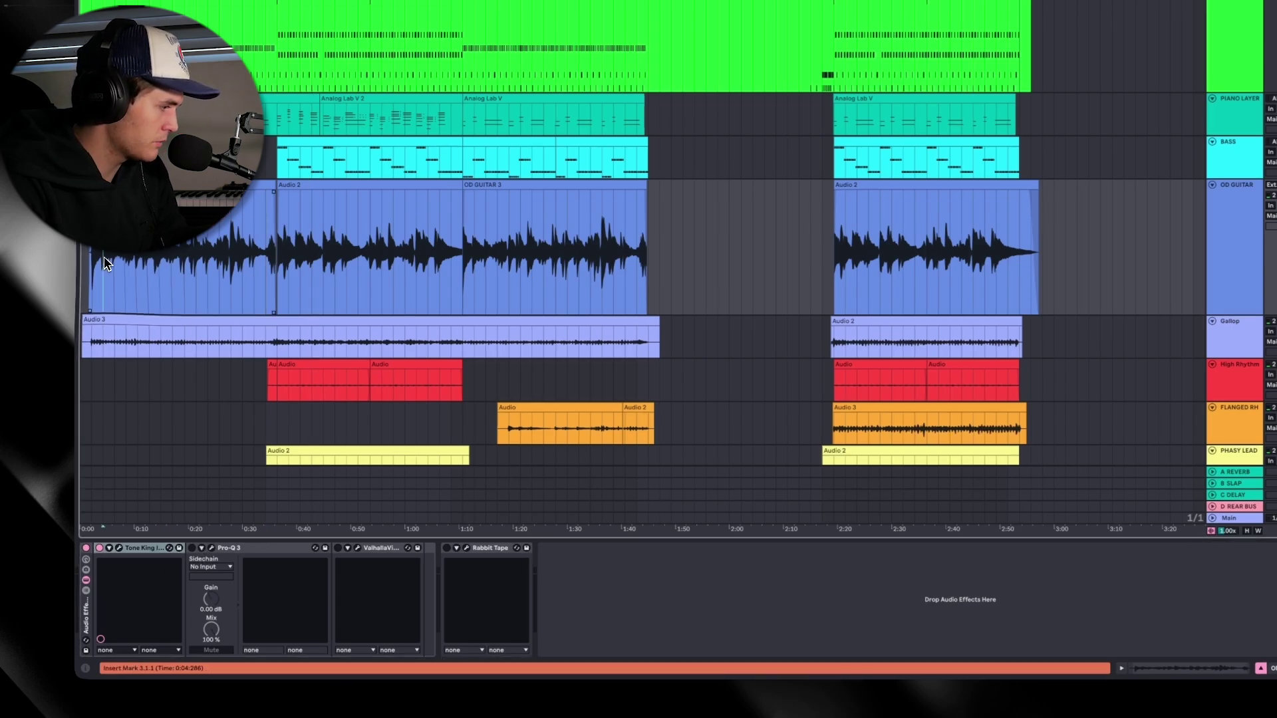
key("space")
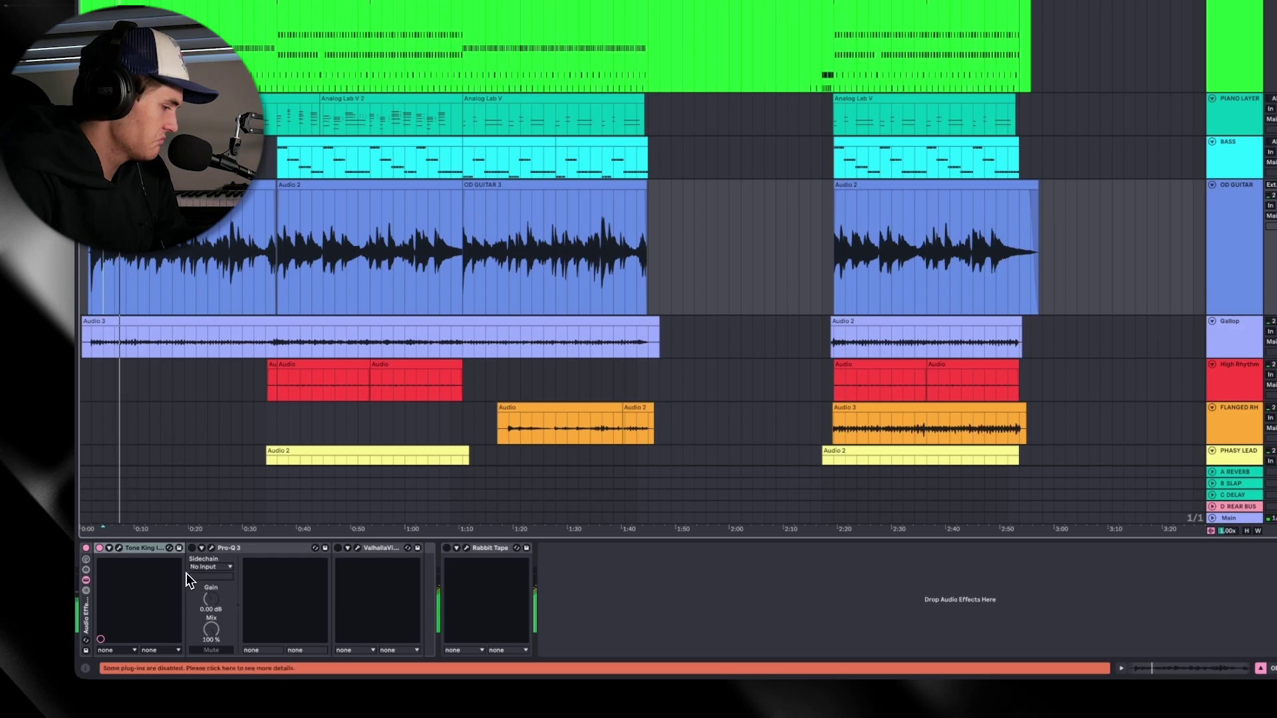
Switch on and review the Pro-Q 3 equalizer and the ValhallaVintageVerb reverb on OD GUITAR during playback, hiding their windows after each
left_click(212, 548)
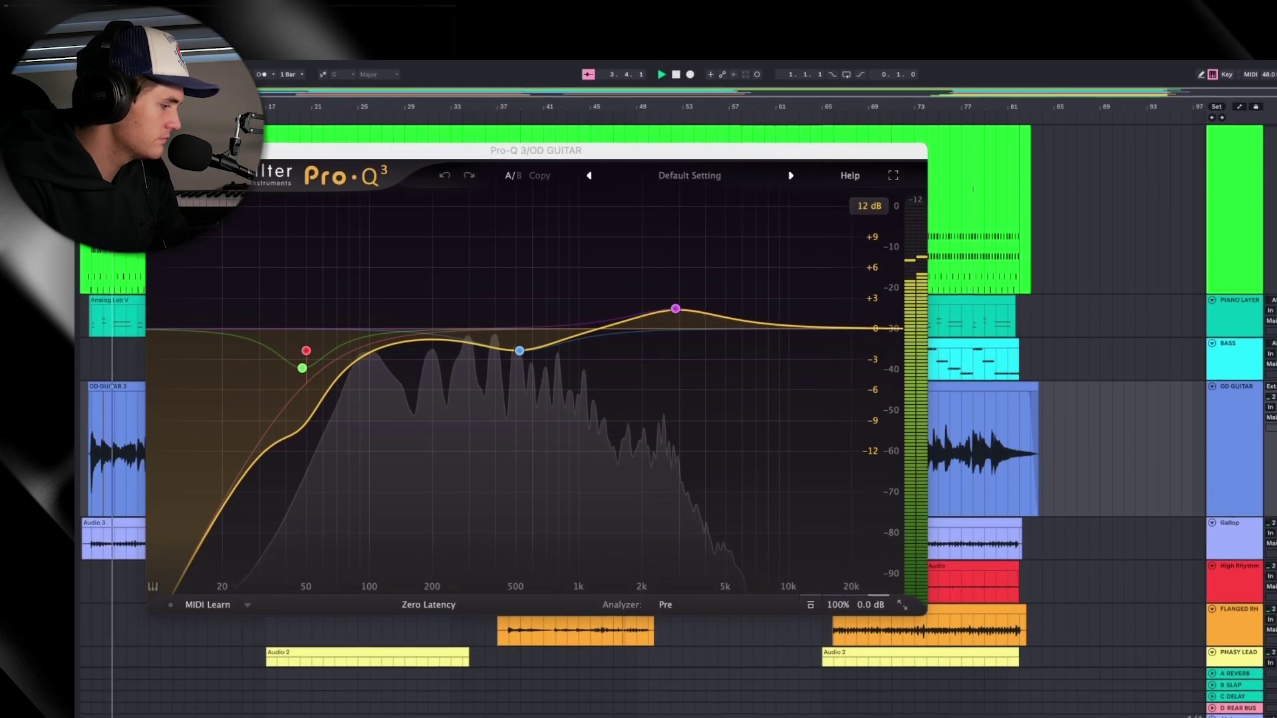
key("ctrl+alt+p")
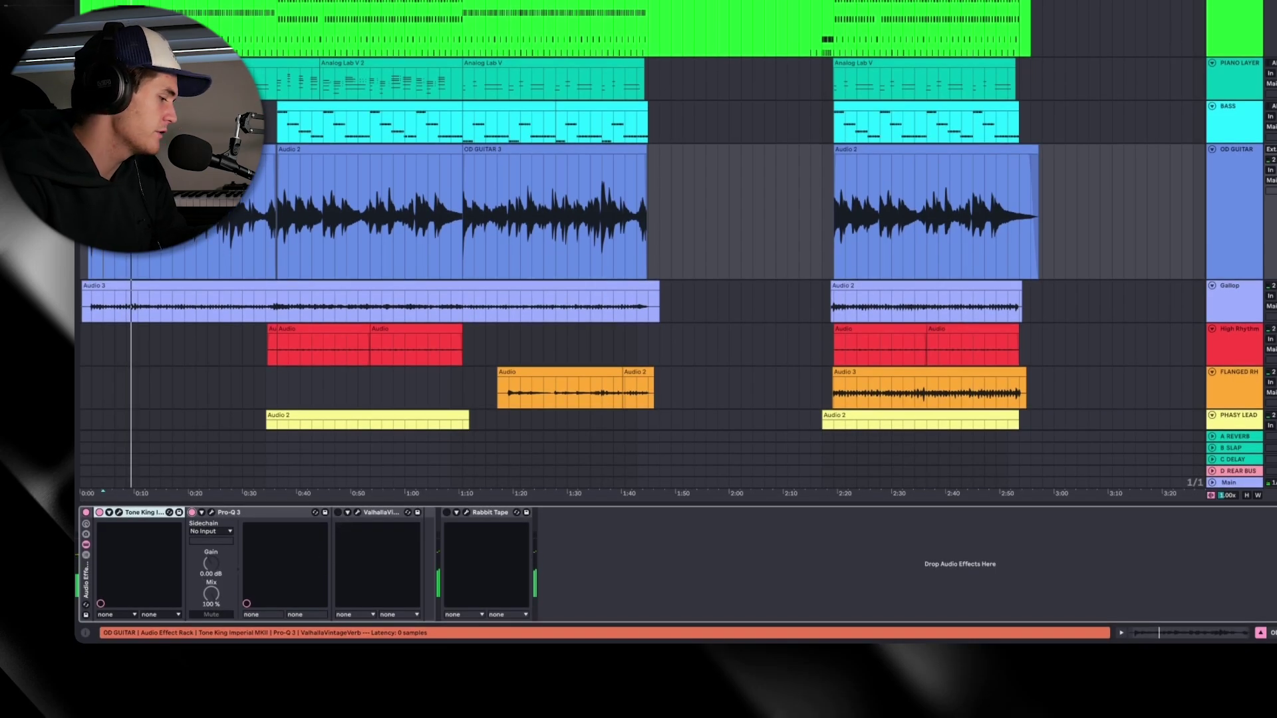
left_click(338, 512)
key("space")
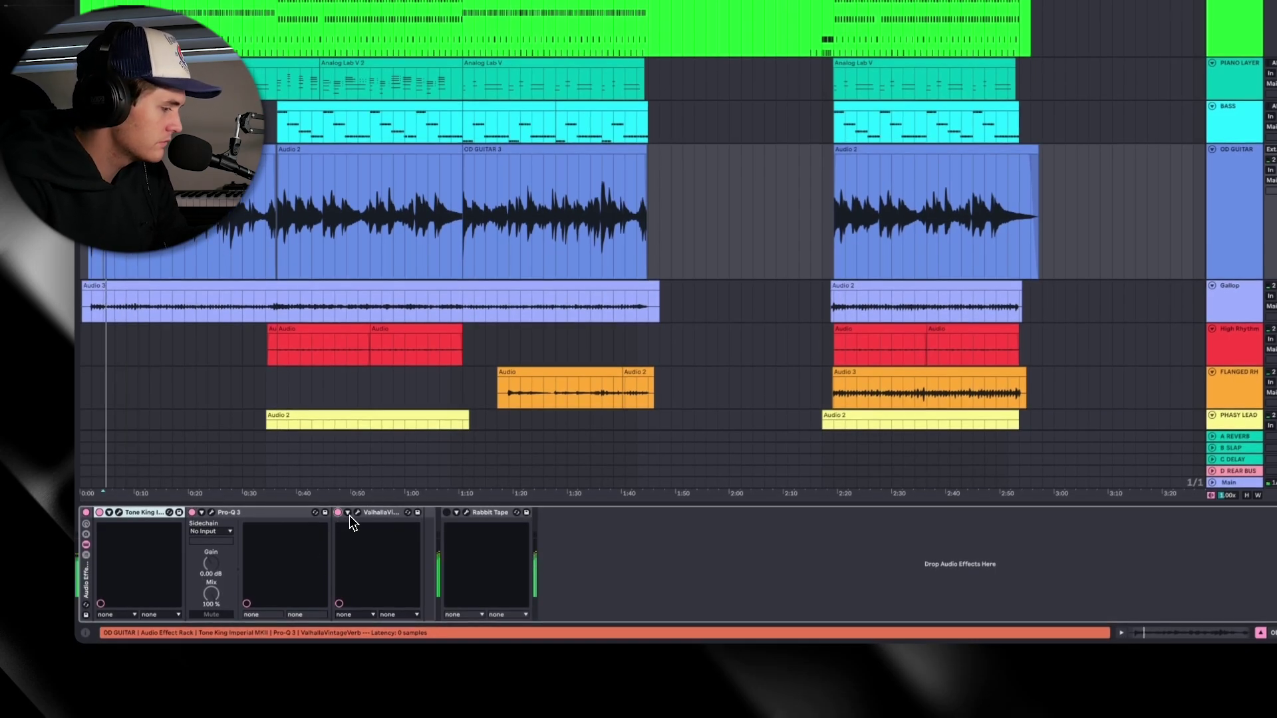
left_click(358, 512)
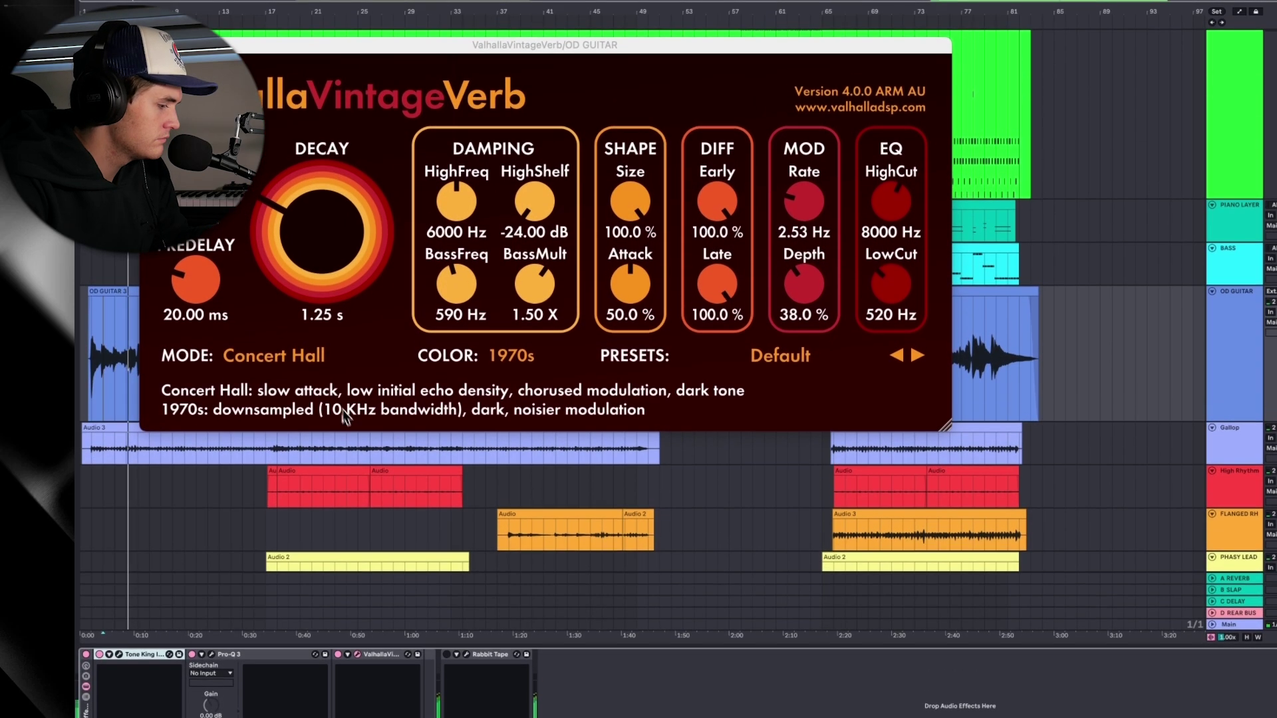
key("super+alt+p")
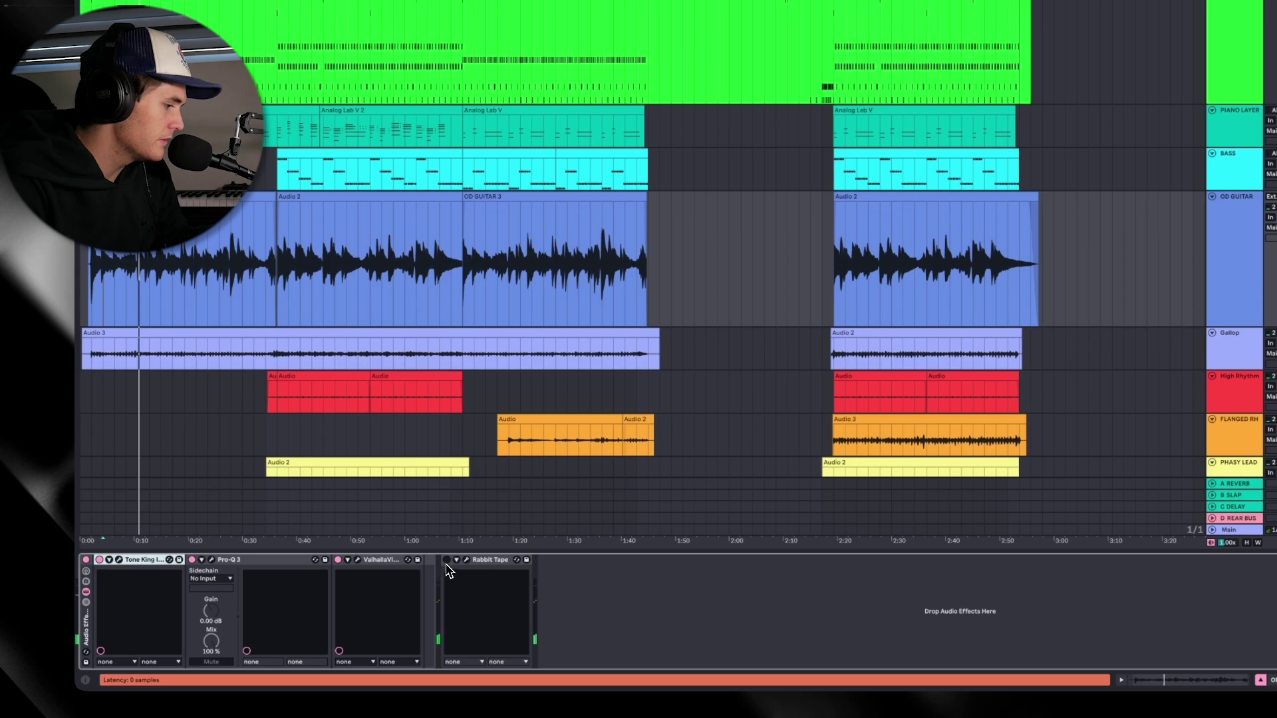
Switch on Rabbit Tape on the OD GUITAR track, review it with the guitar playing, stop playback and close its window
left_click(446, 560)
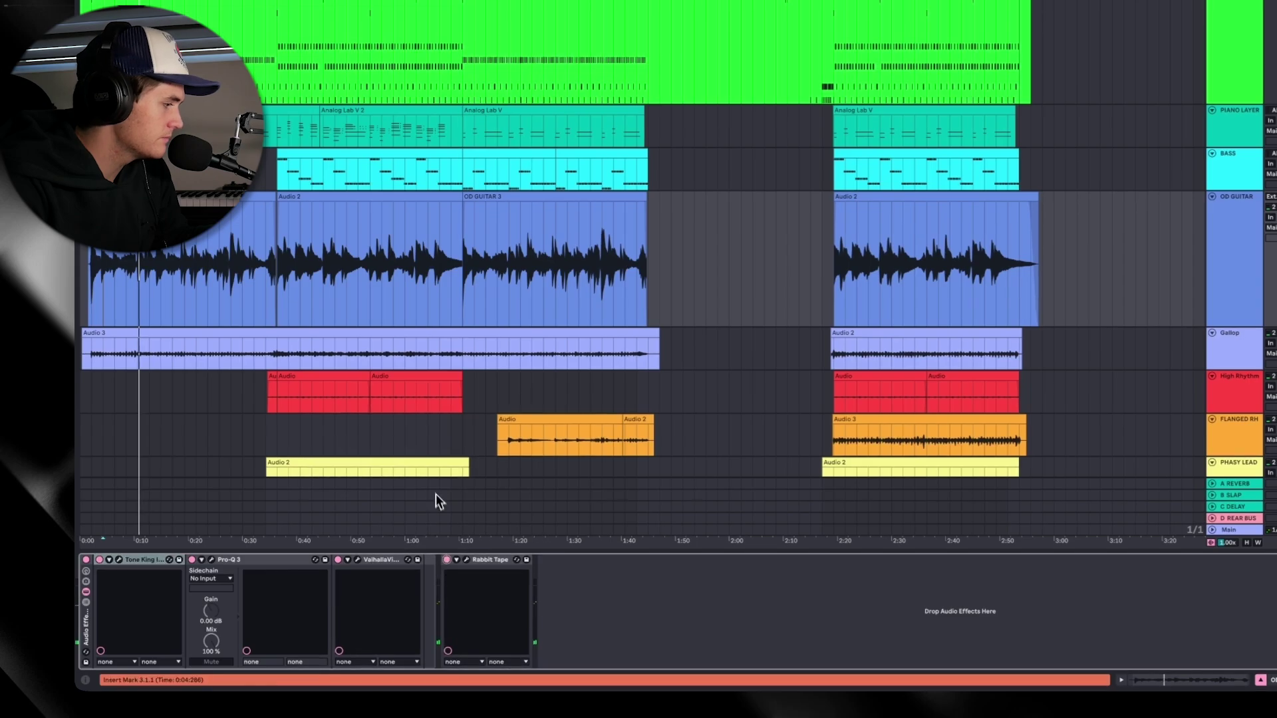
left_click(468, 560)
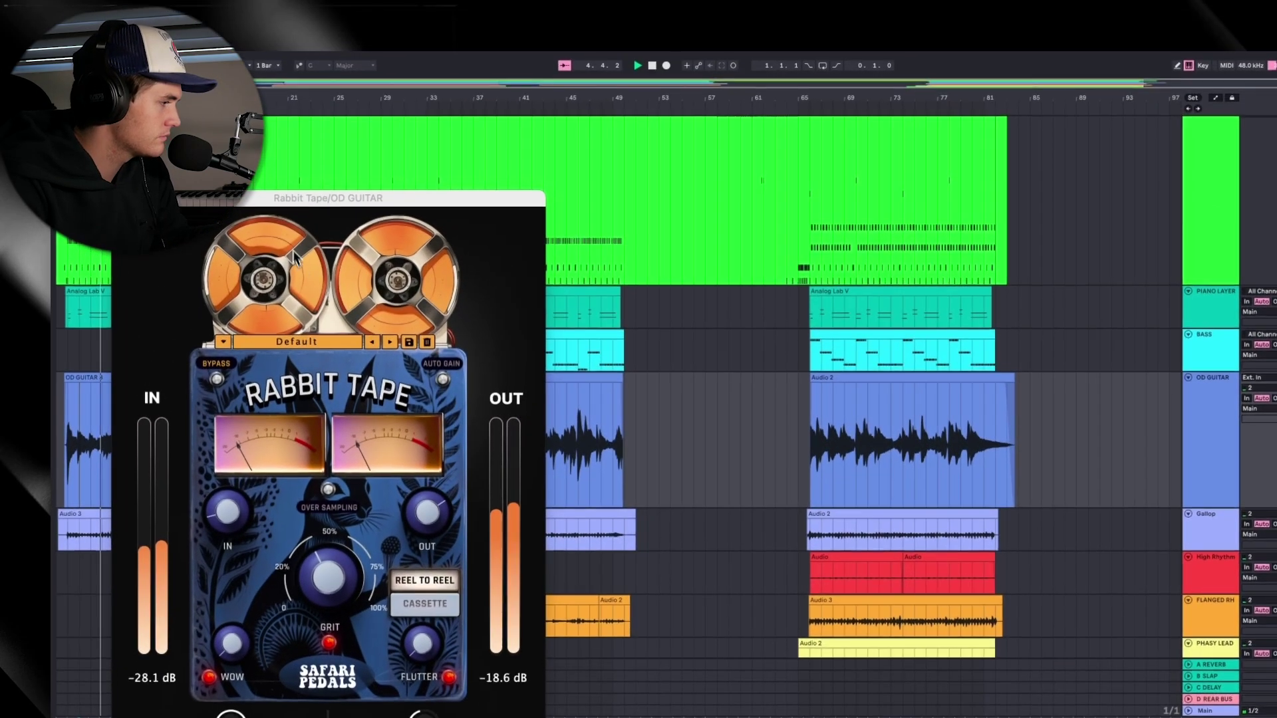
left_click_drag(284, 203, 650, 145)
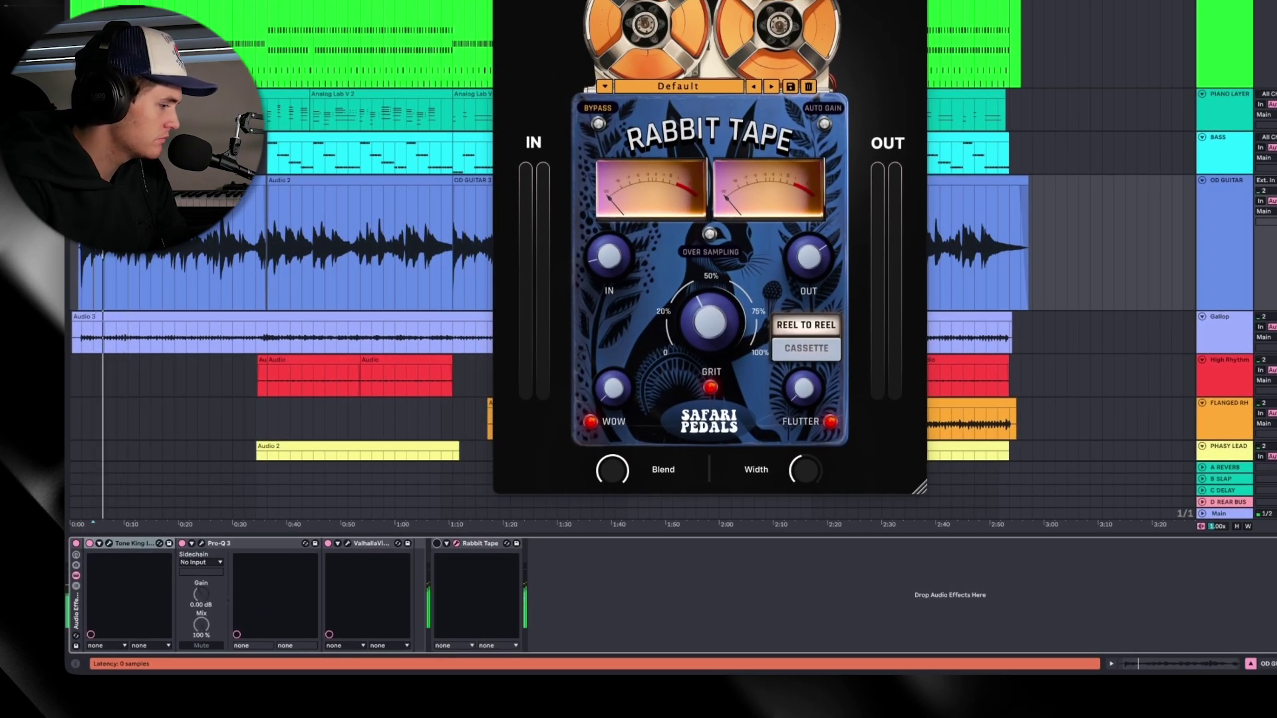
key("space")
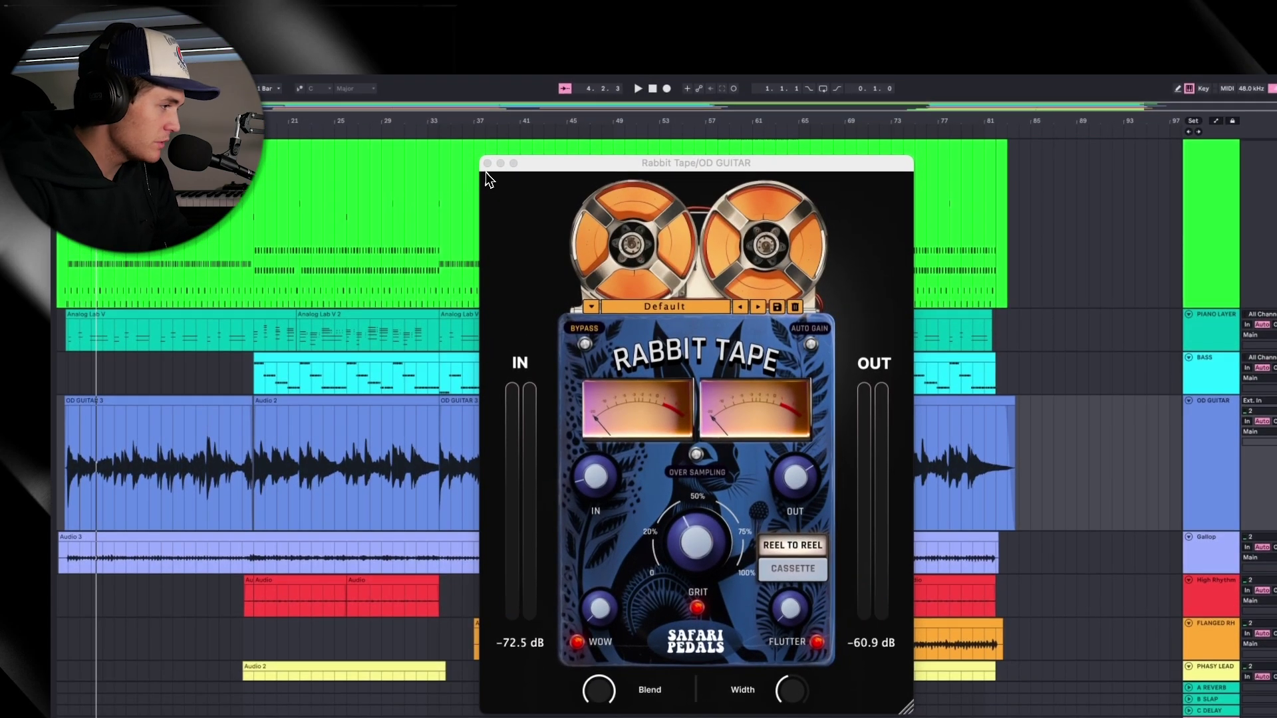
left_click(488, 166)
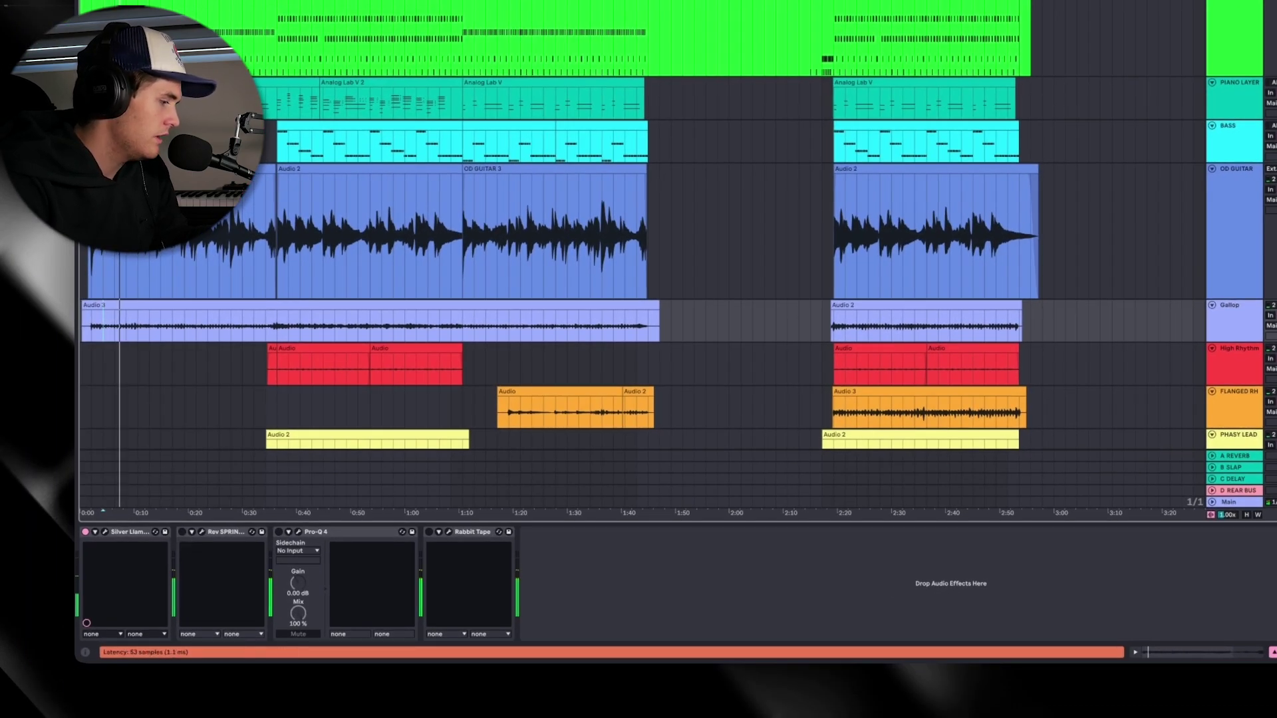
Switch on and review Rev SPRING-636, Pro-Q 4 and Rabbit Tape on the Gallop track during playback and close all three windows
left_click(201, 532)
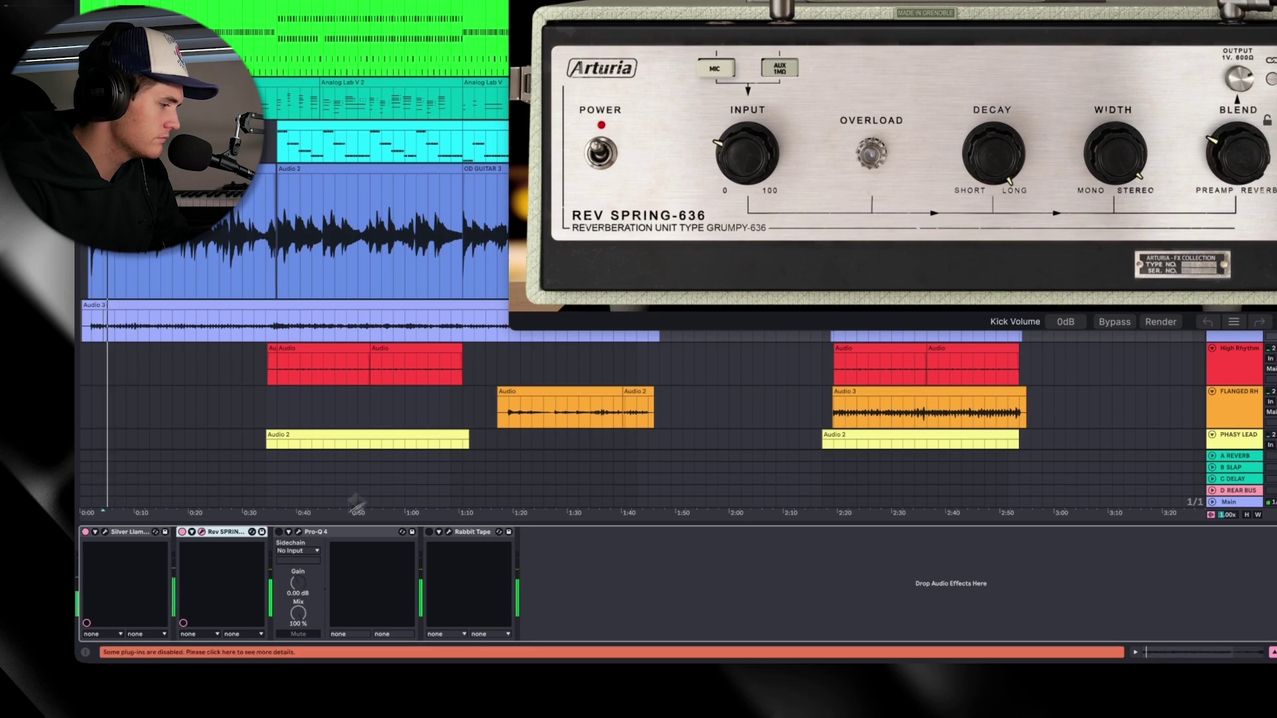
left_click(298, 532)
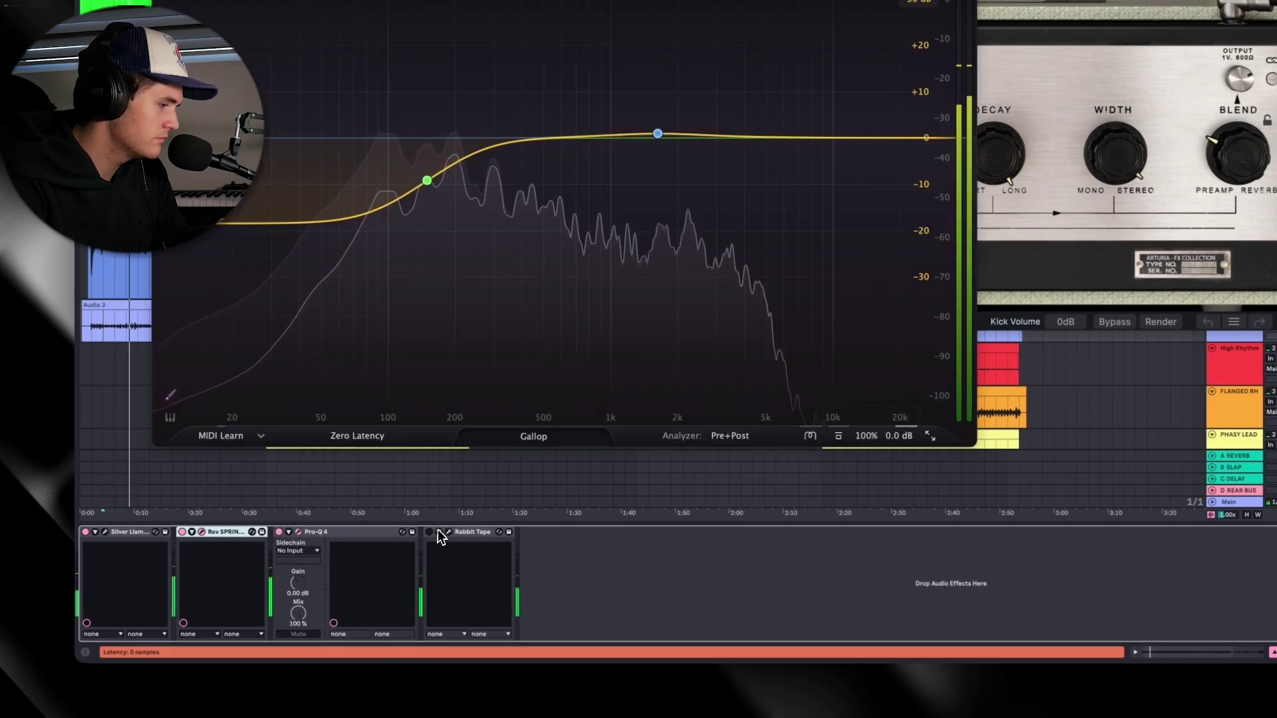
left_click(432, 581)
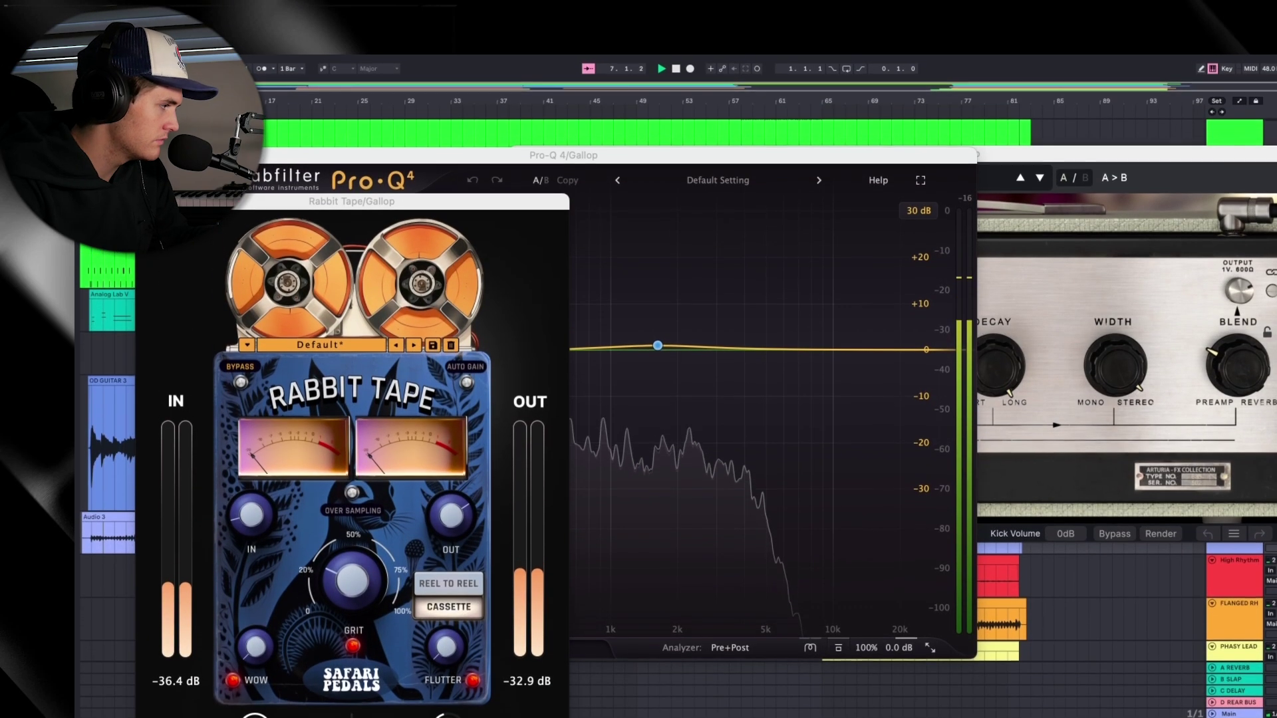
key("super+w")
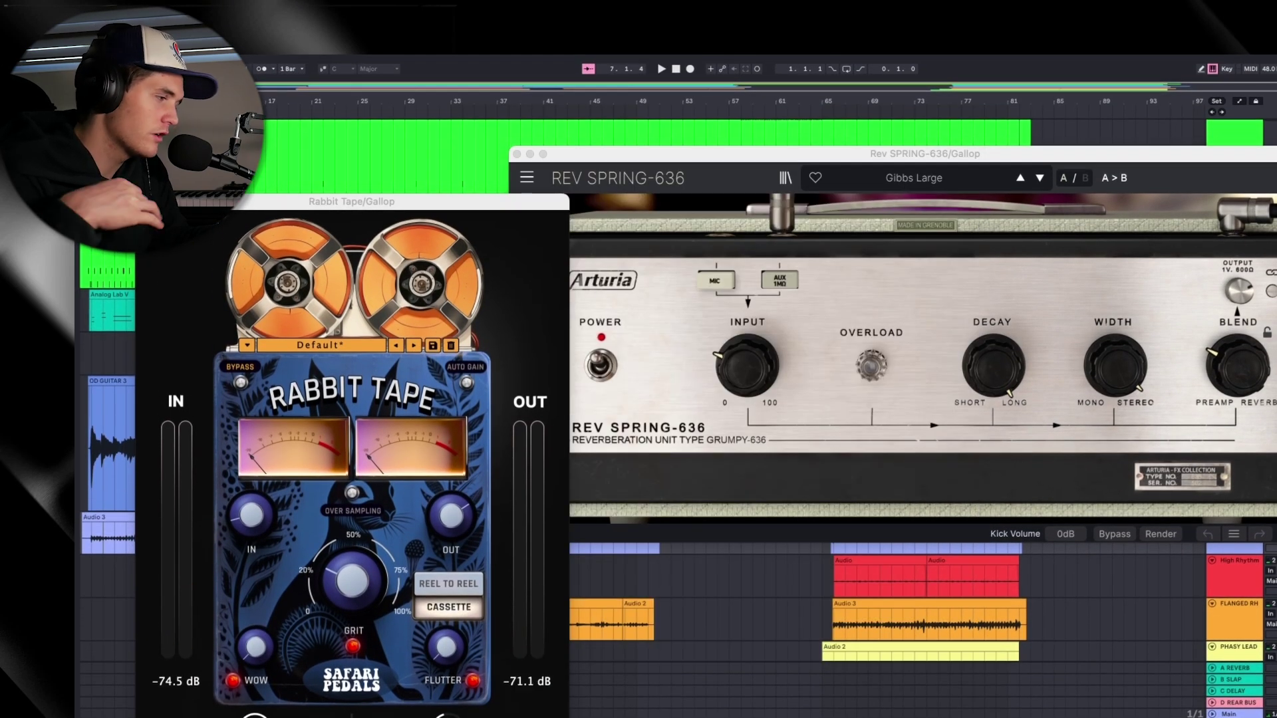
key("super+w")
left_click(516, 154)
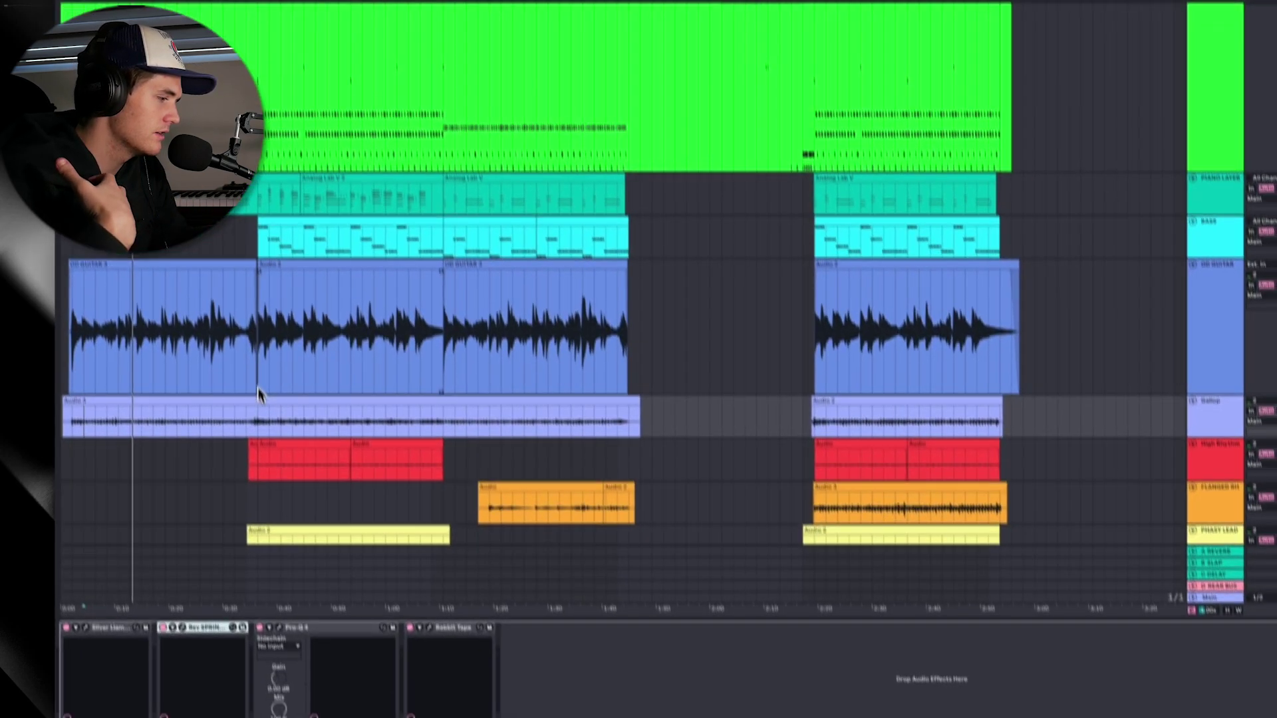
Open Tone King Imperial MKII on the High Rhythm track and look through its pedal, amp, cabinet, EQ and time-effects pages
scroll(266, 465, "down", 3)
left_click(281, 586)
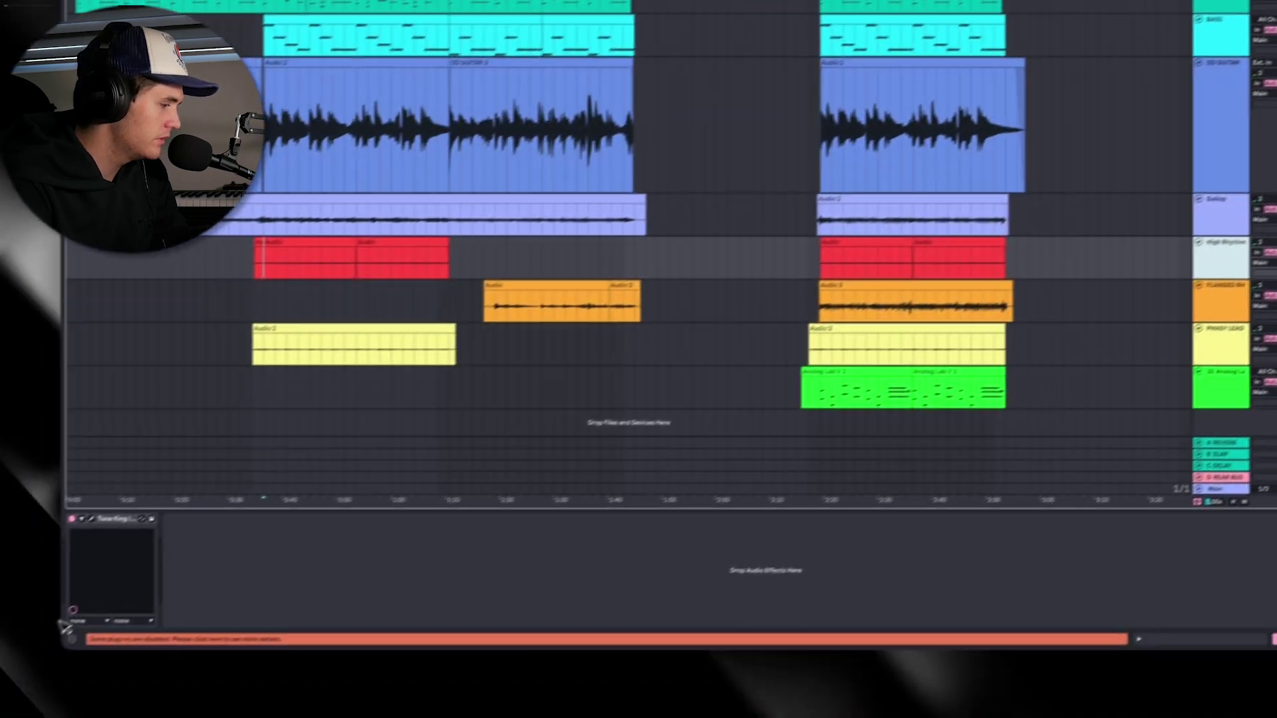
left_click(92, 519)
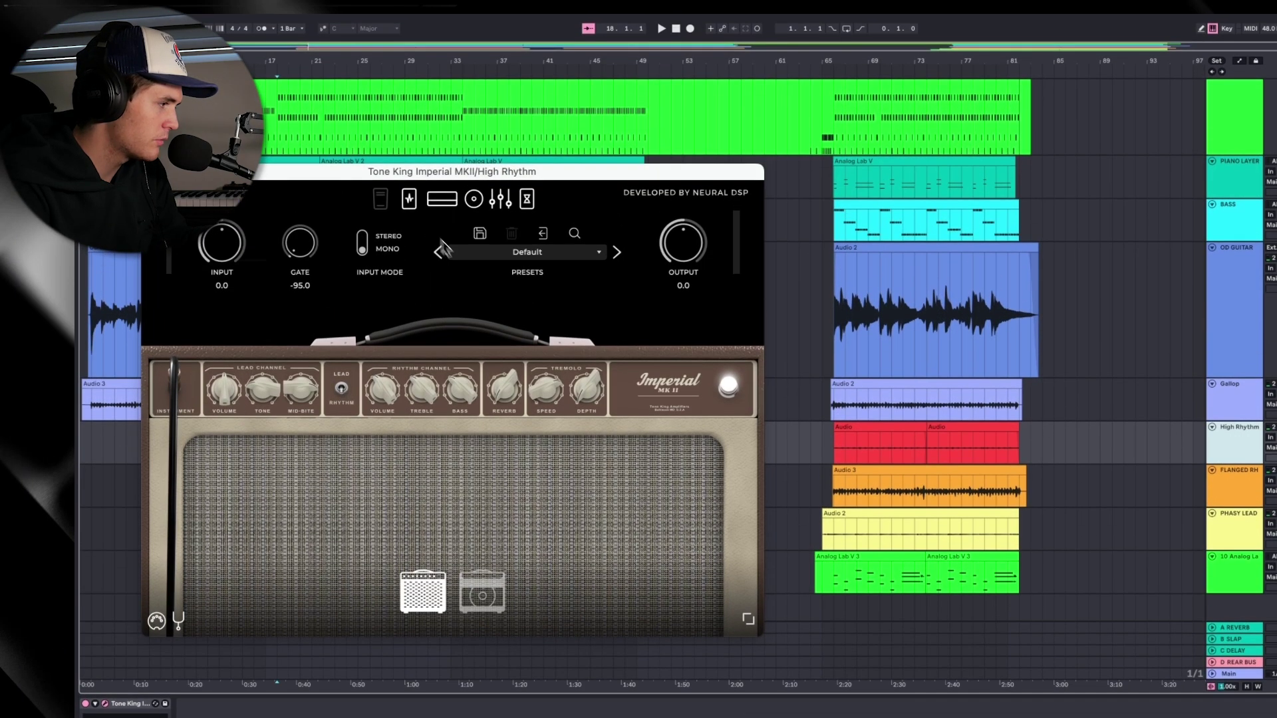
left_click(409, 199)
left_click(441, 199)
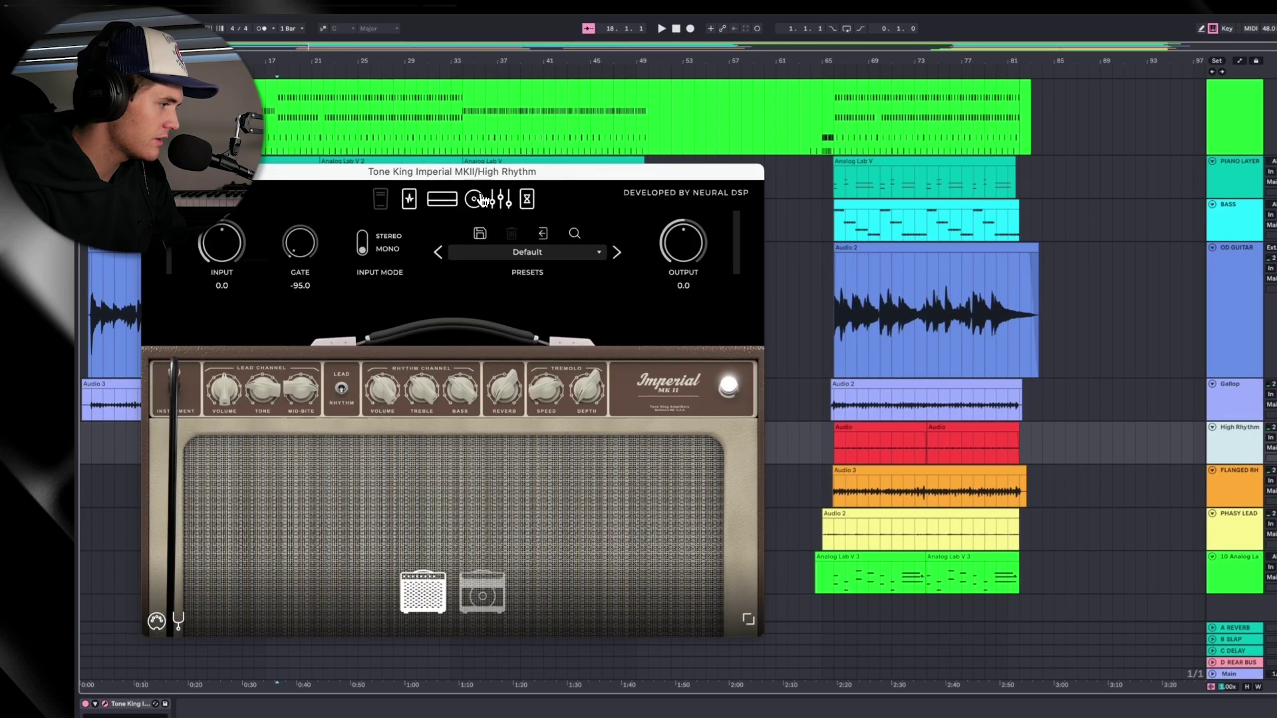
left_click(473, 199)
left_click(500, 199)
left_click(527, 199)
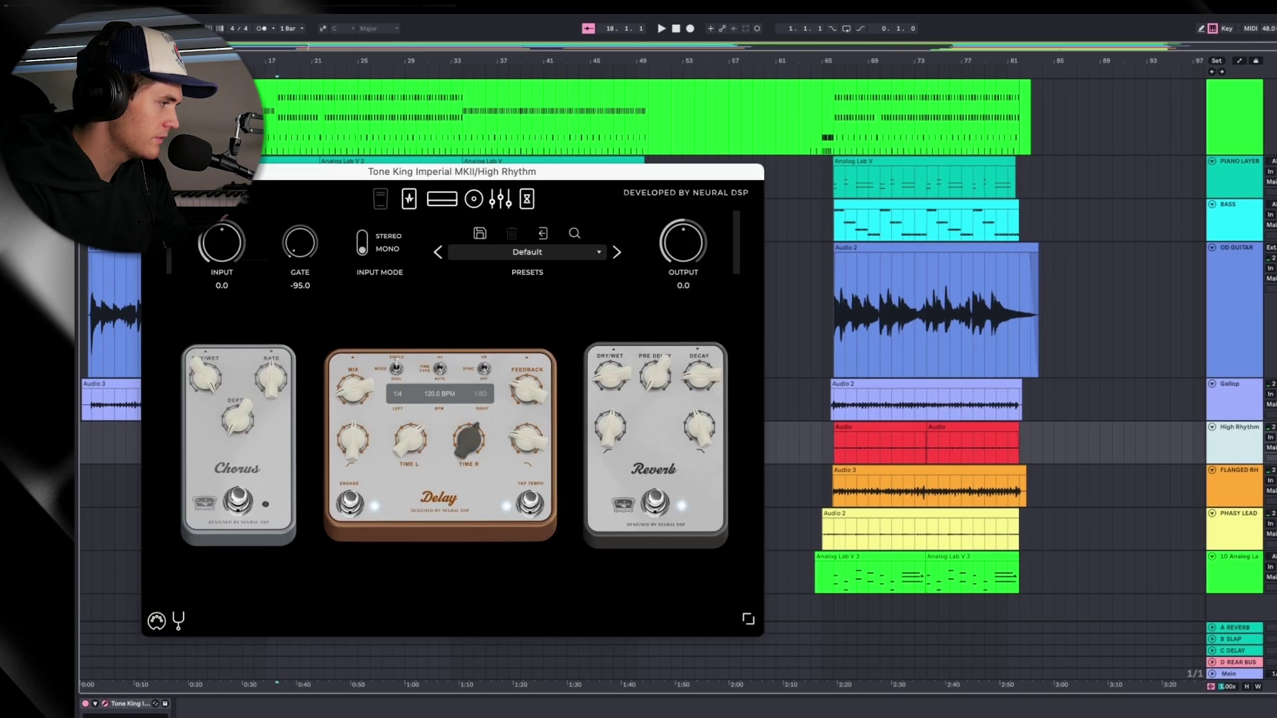
Check the amp plug-in on the FLANGED RHYTHM track and play the part from bar 38
left_click(1237, 479)
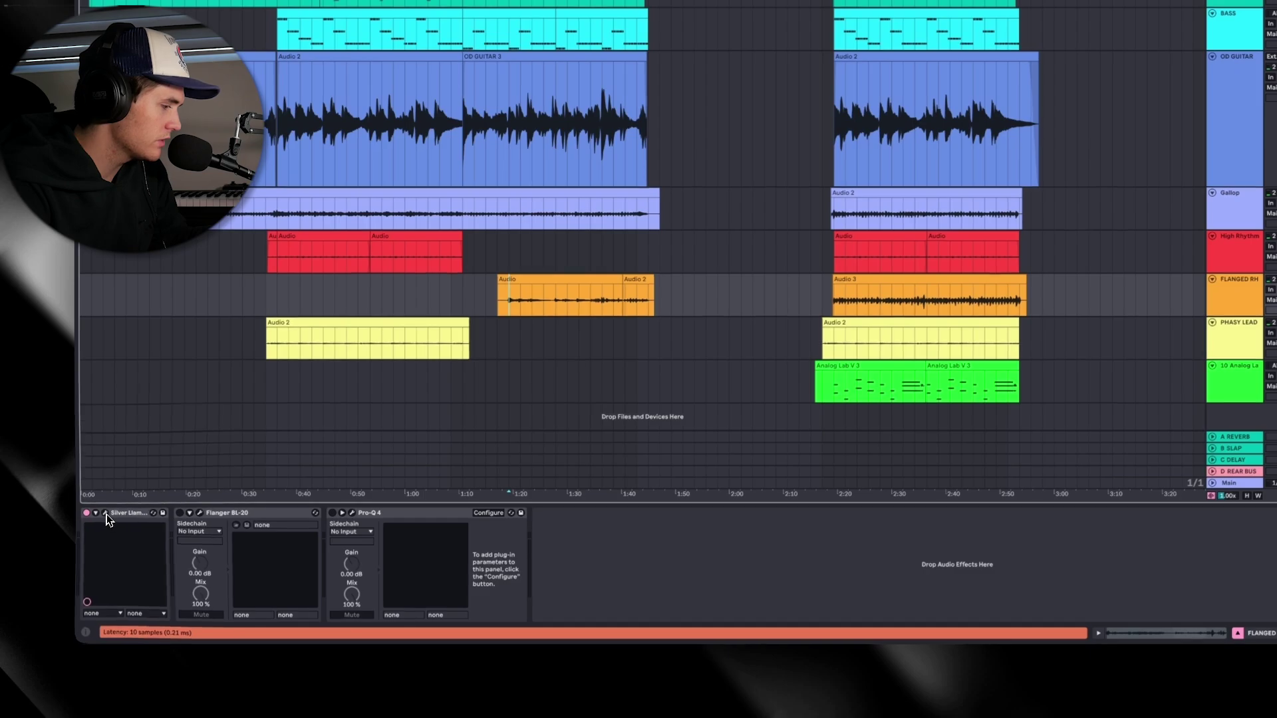
left_click(107, 513)
left_click(107, 513)
left_click(503, 327)
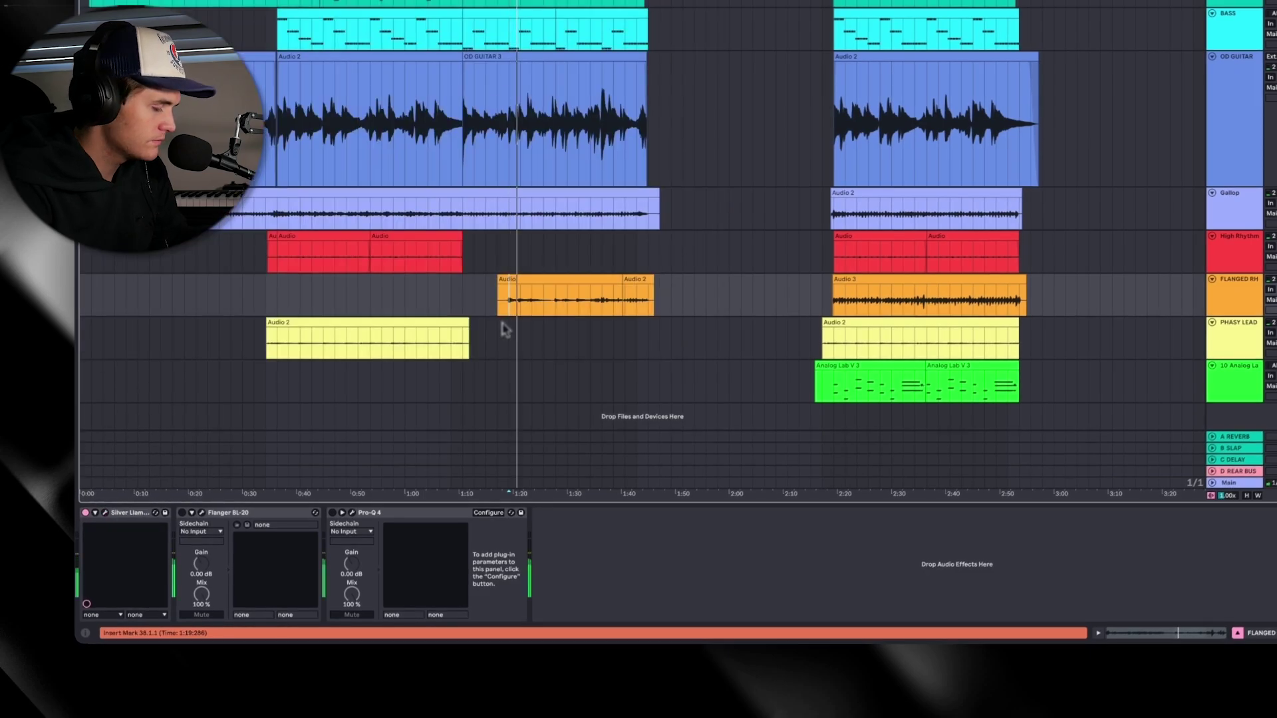
Review the Flanger BL-20 on FLANGED RHYTHM during playback and switch on both the flanger and Pro-Q 4
left_click(198, 513)
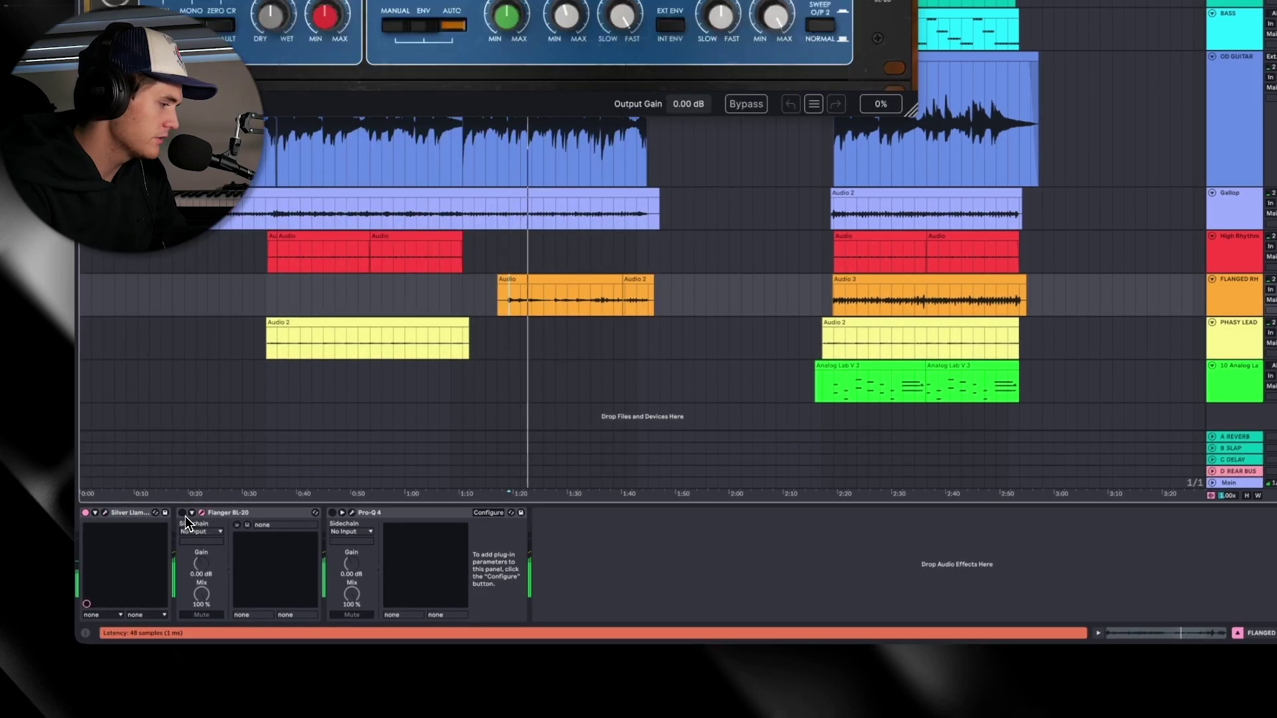
left_click(183, 513)
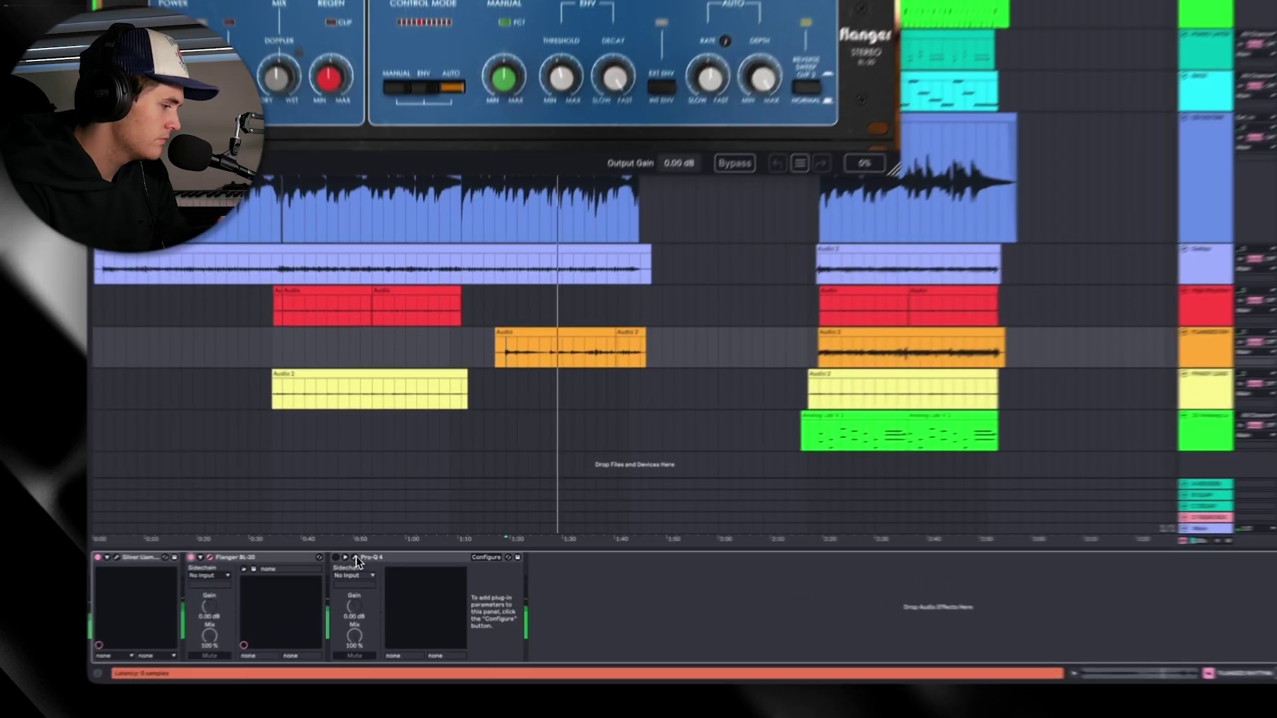
left_click(369, 552)
left_click(332, 558)
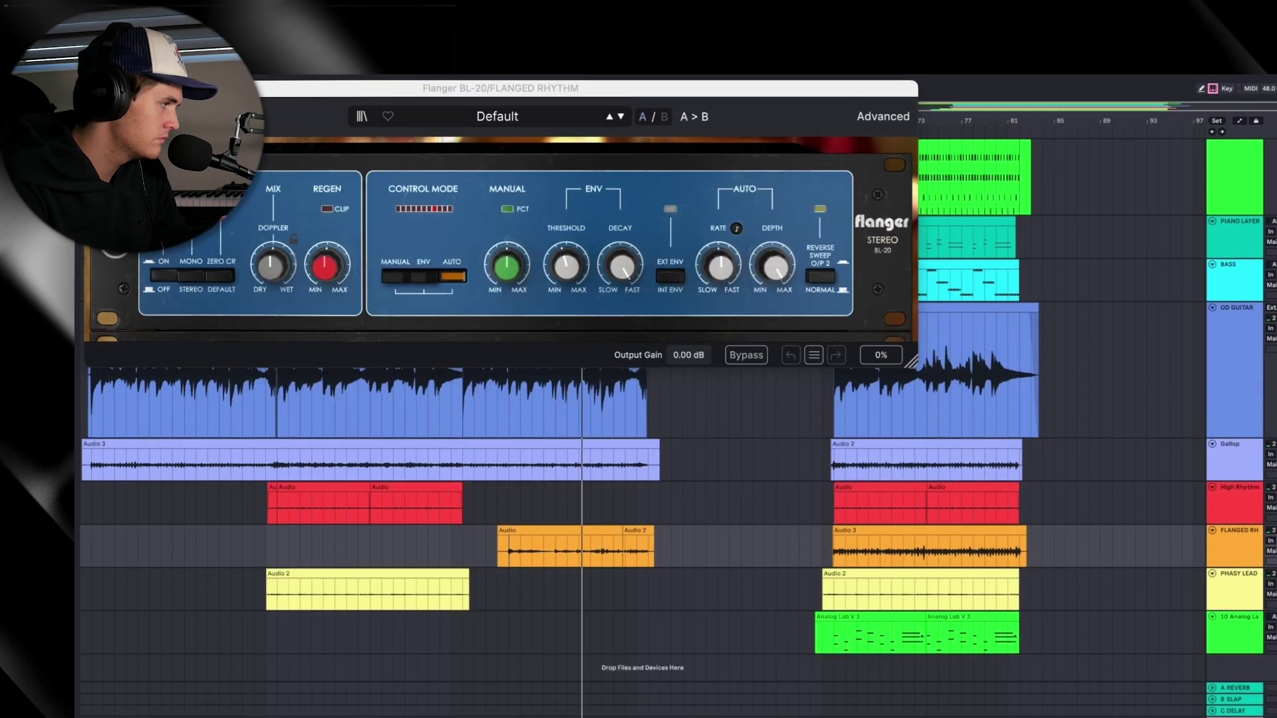
Look through the pedal, cabinet, amp and effects pages of Archetype Cory Wong X on PHASY LEAD and play the part through EQ Eight
left_click(257, 609)
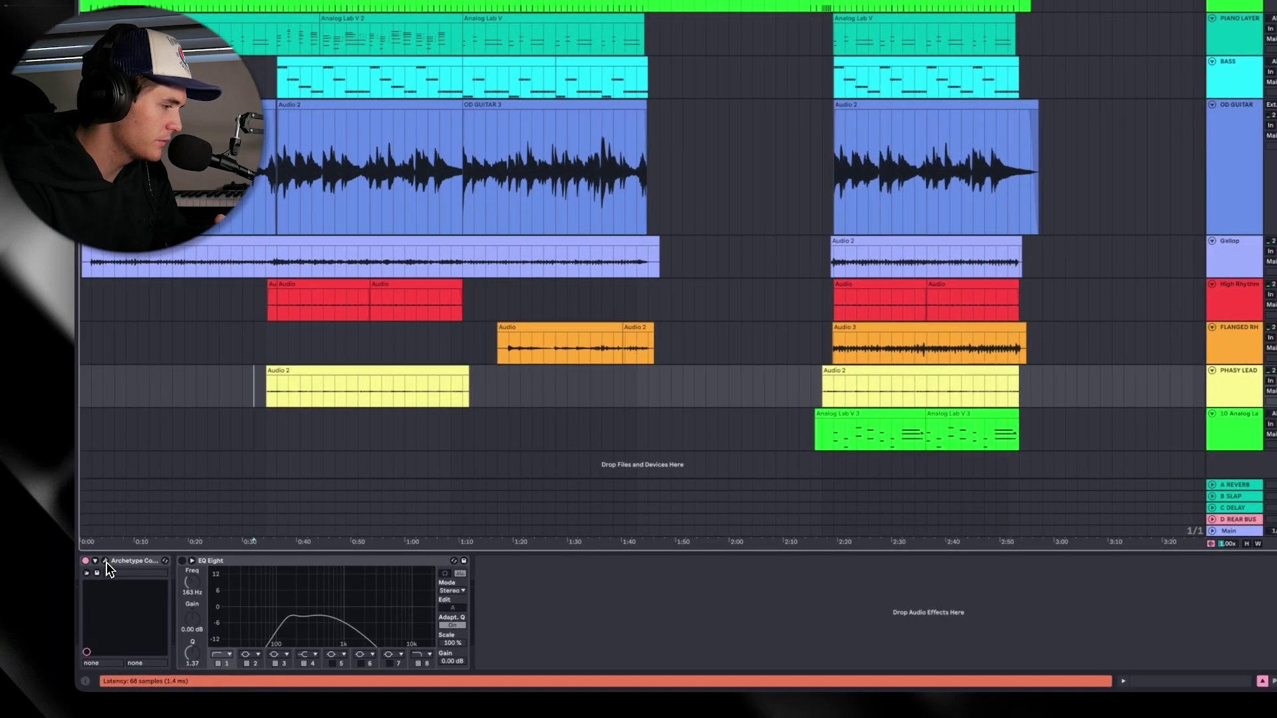
left_click(104, 561)
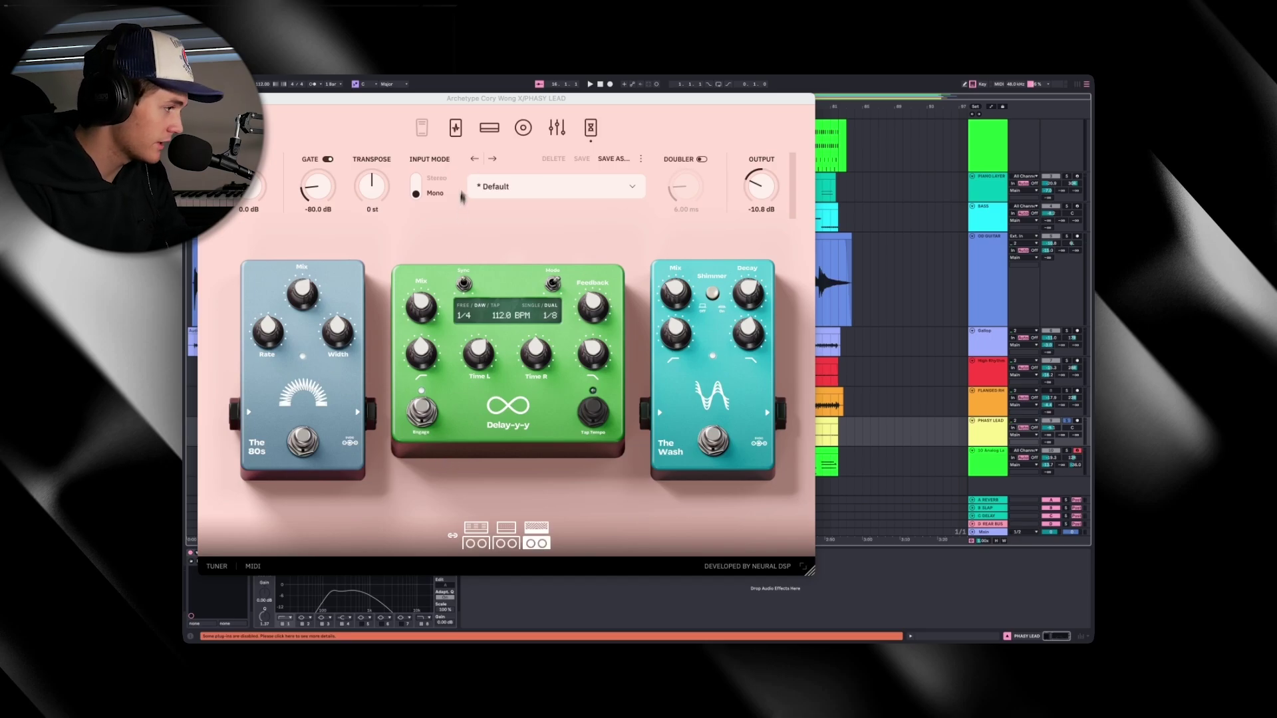
left_click(455, 127)
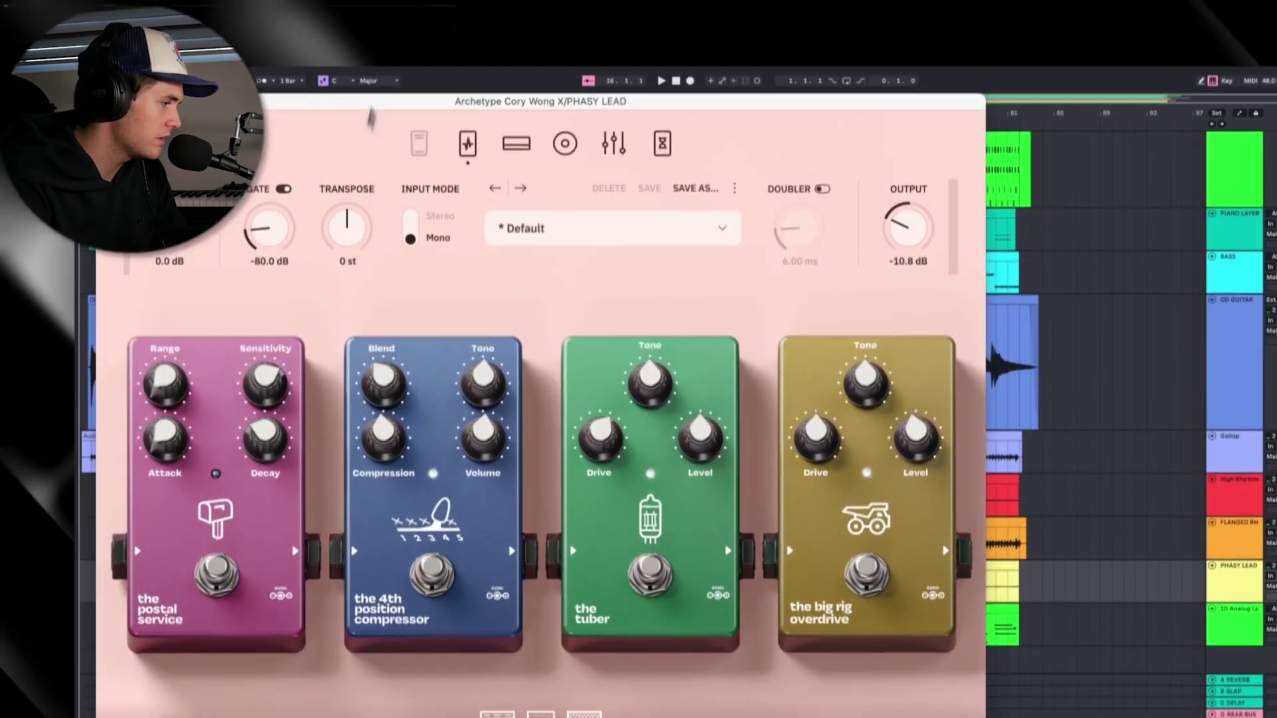
left_click(564, 143)
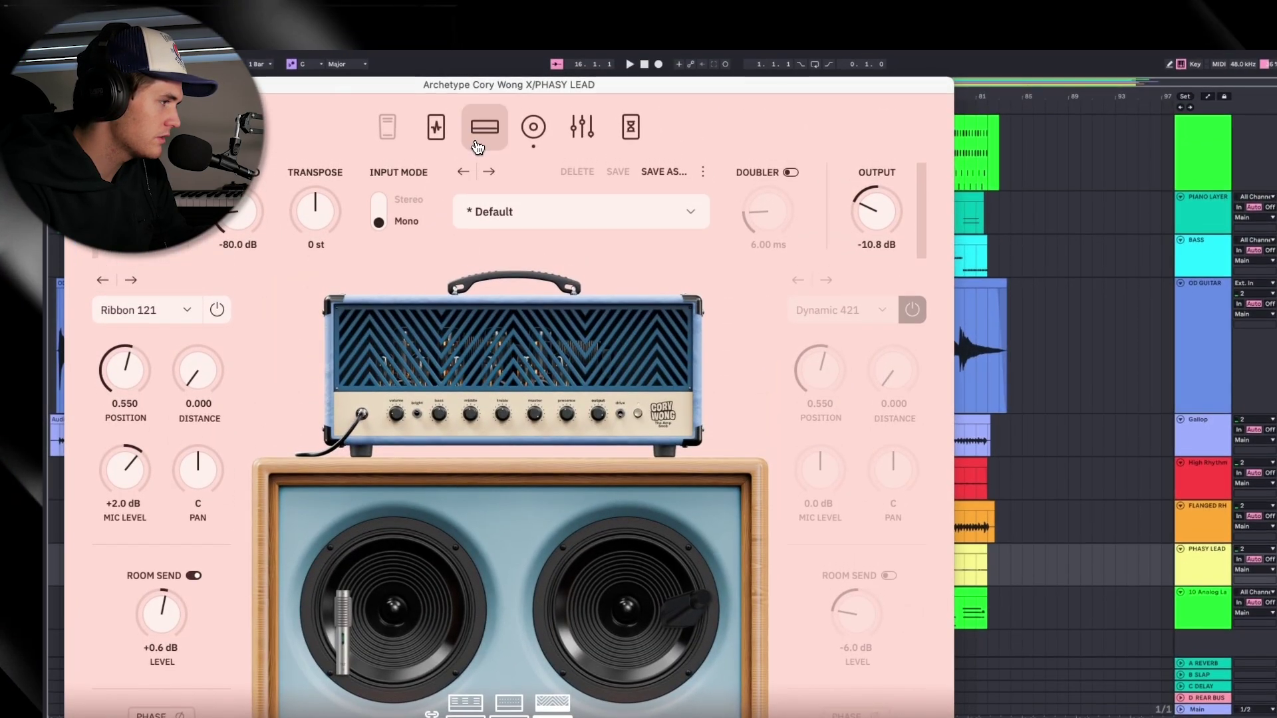
left_click(492, 14)
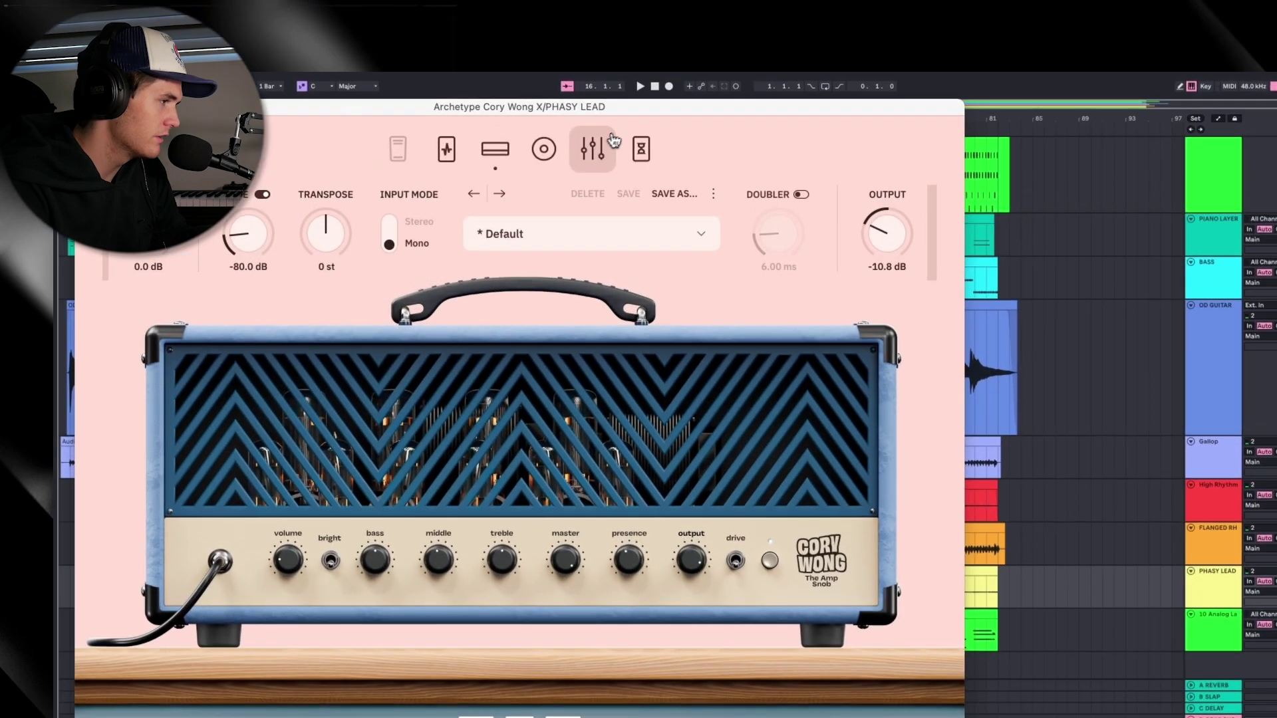
left_click(585, 128)
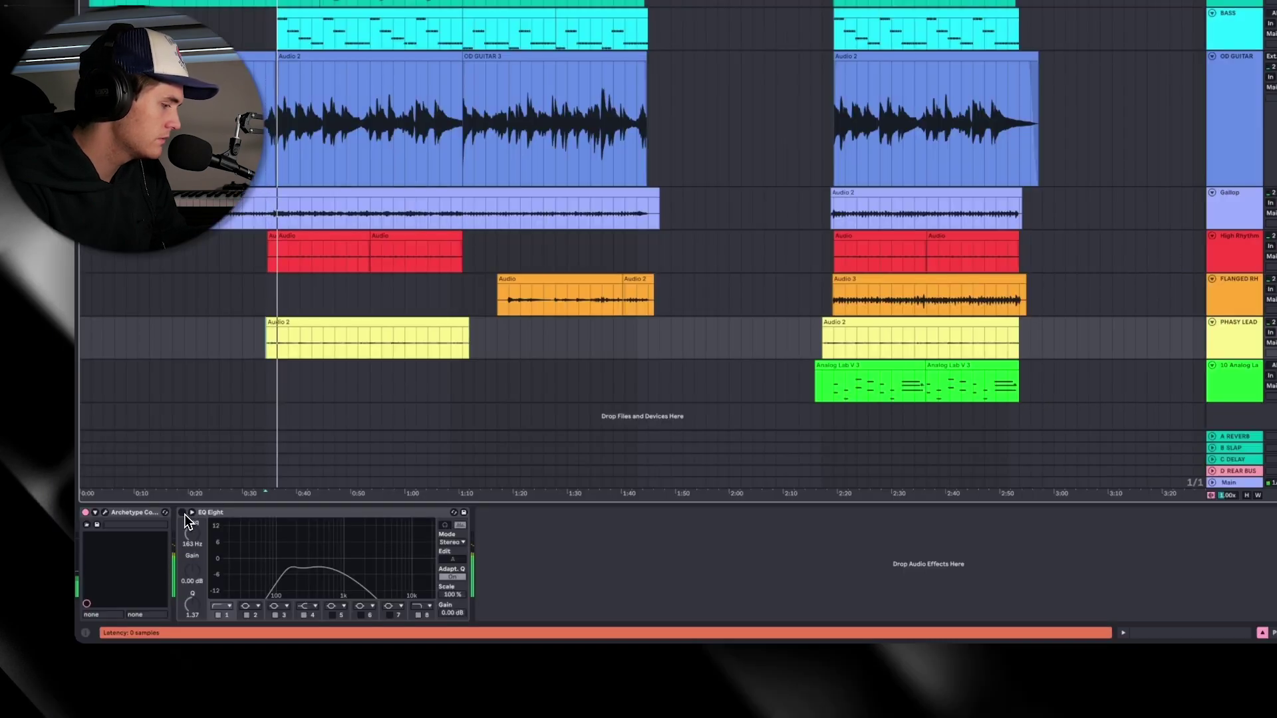
key("space")
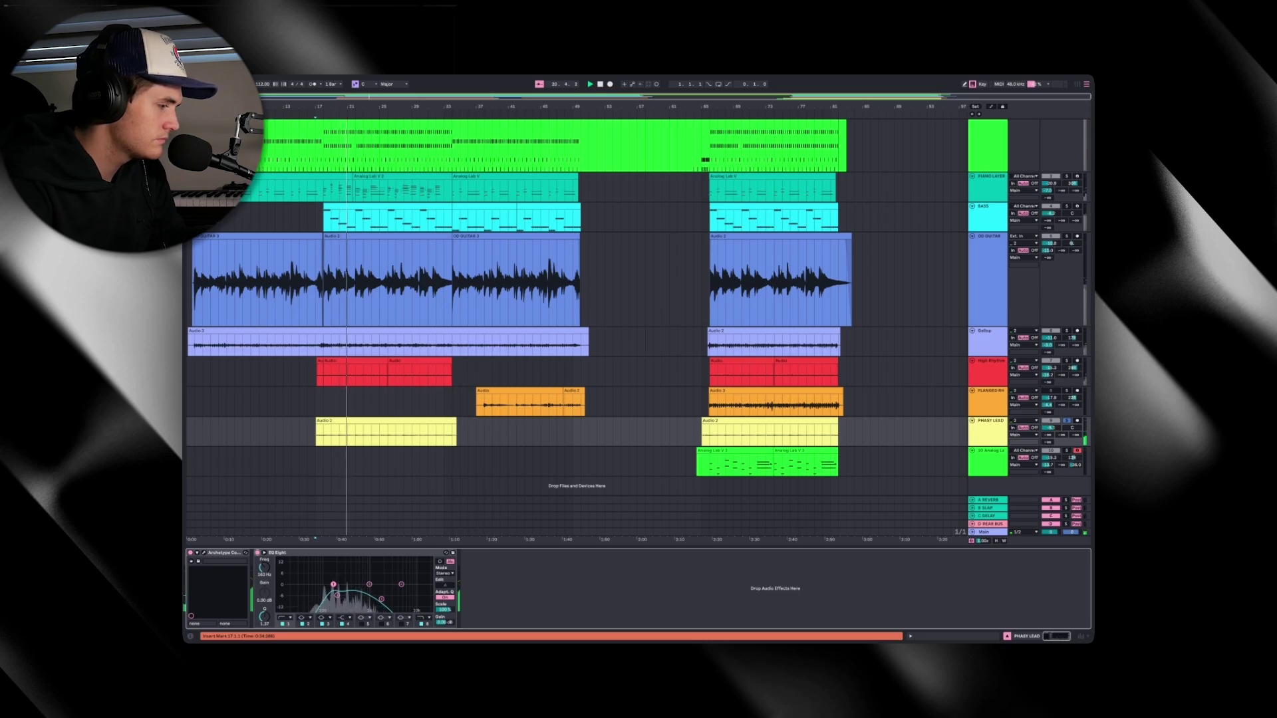
Solo the guitar tracks from OD GUITAR through PHASY LEAD and play them together
left_click(988, 240)
left_click(989, 424, "shift")
left_click(1067, 391)
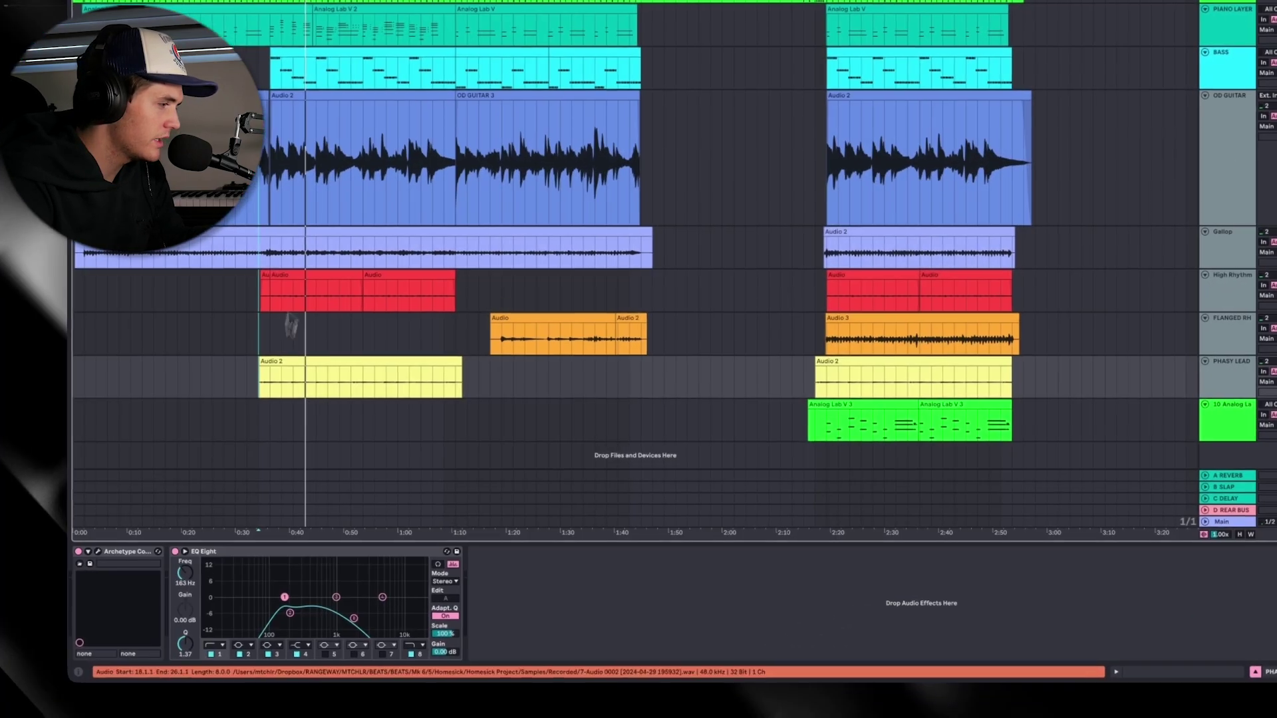
left_click(92, 302)
key("space")
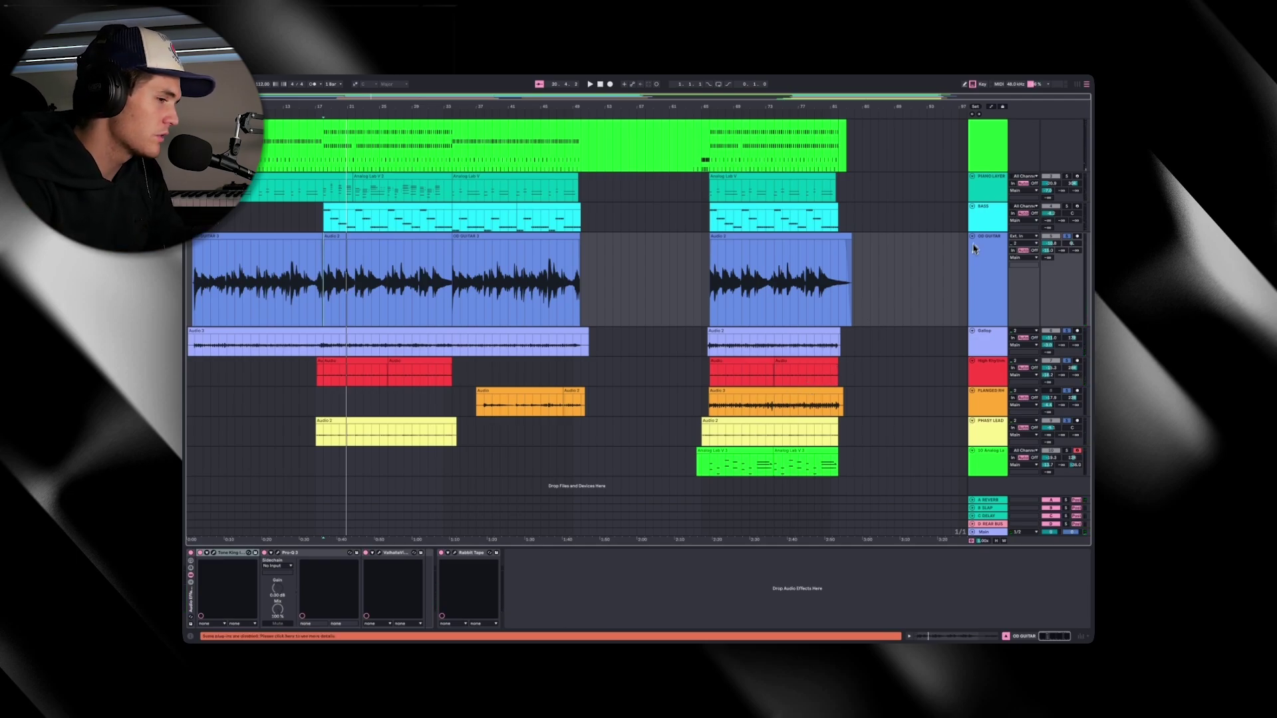
key("Down")
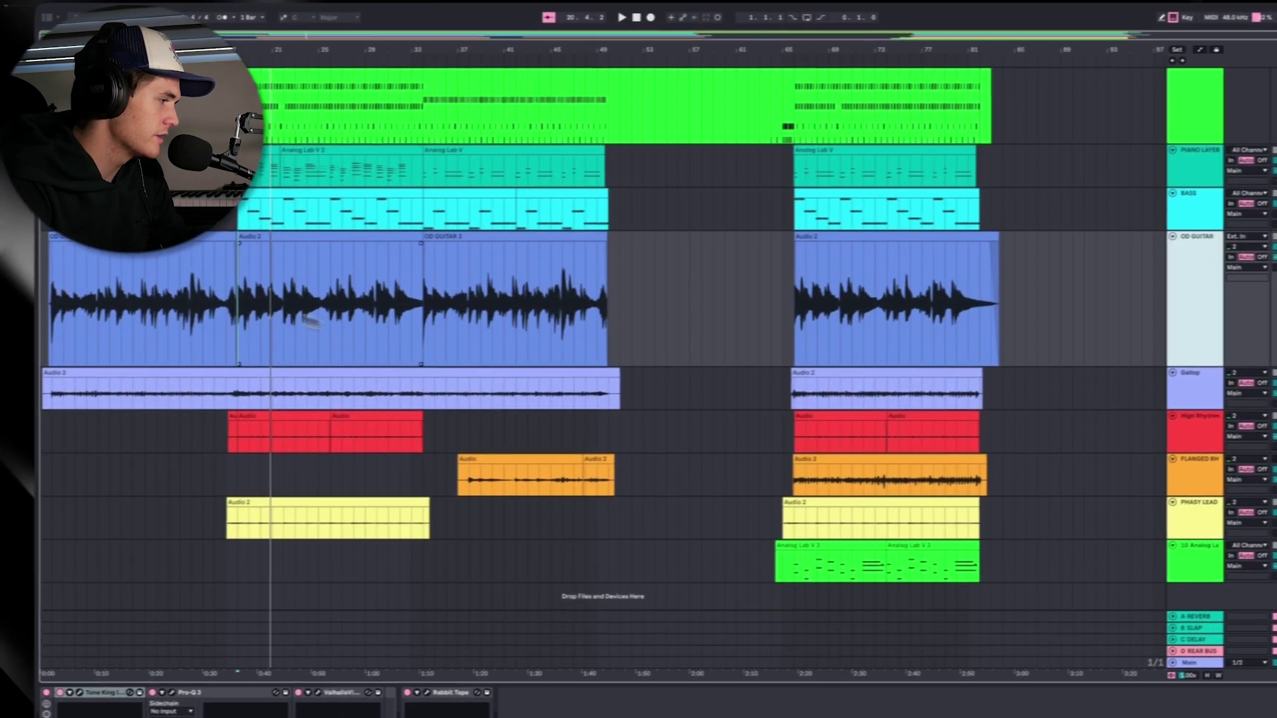
left_click(324, 292)
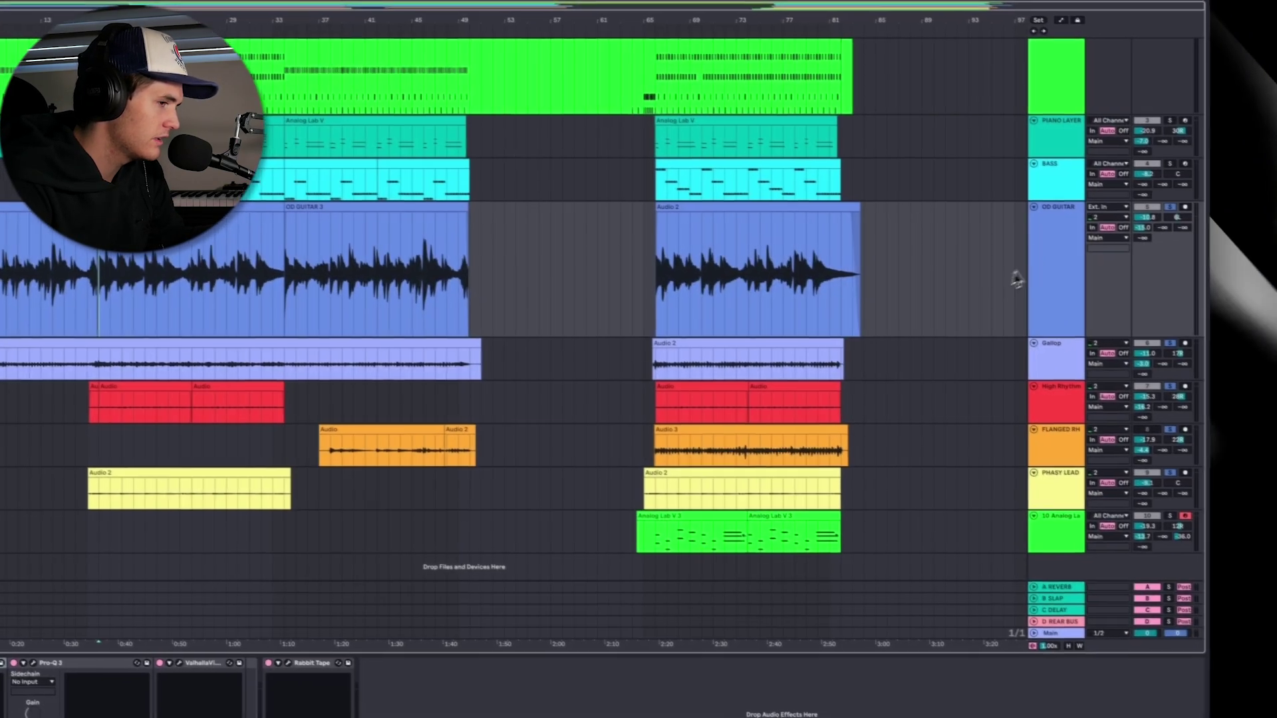
Play the song while soloing OD GUITAR, Gallop, High Rhythm and PHASY LEAD one after another
left_click(1223, 222)
key("space")
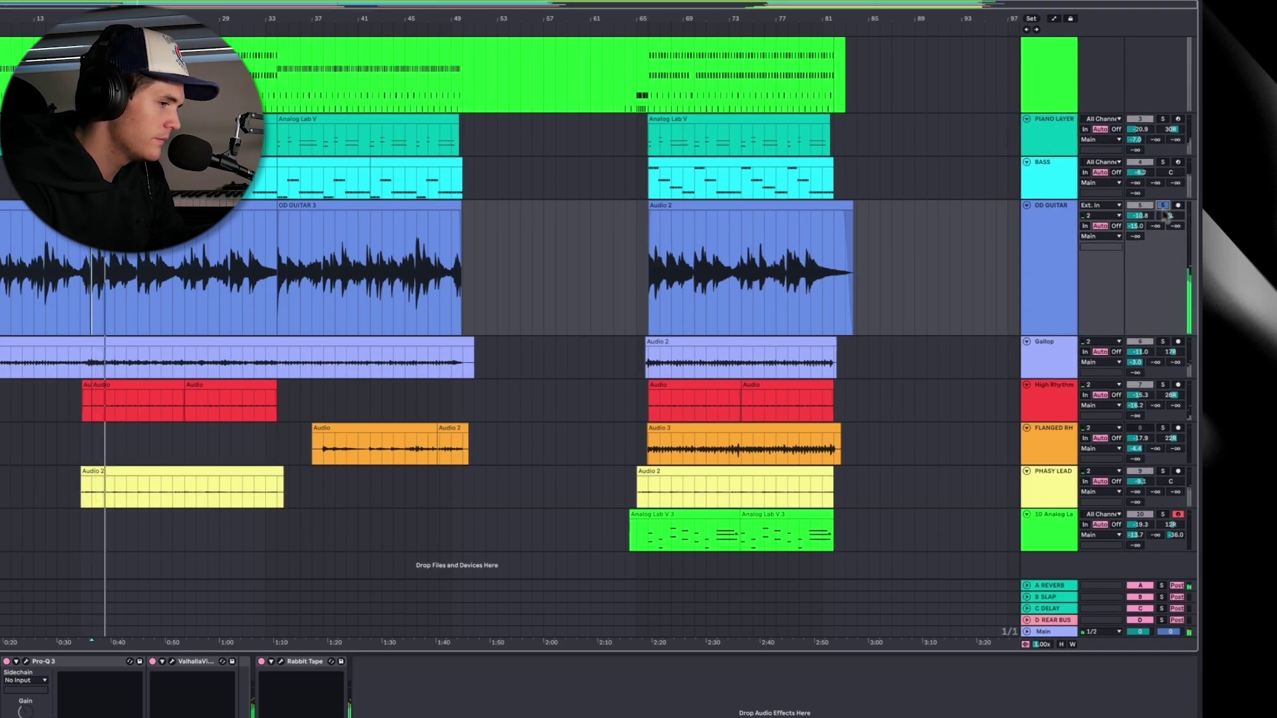
left_click(1163, 342)
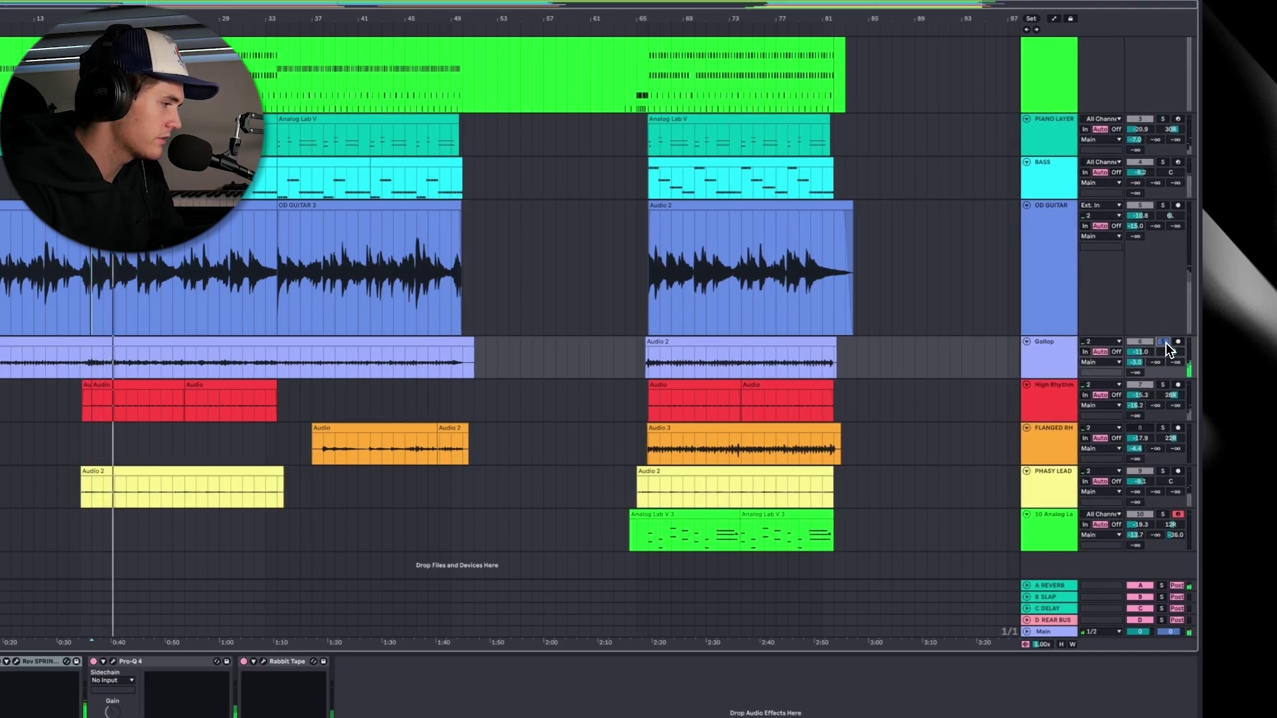
left_click(1163, 385)
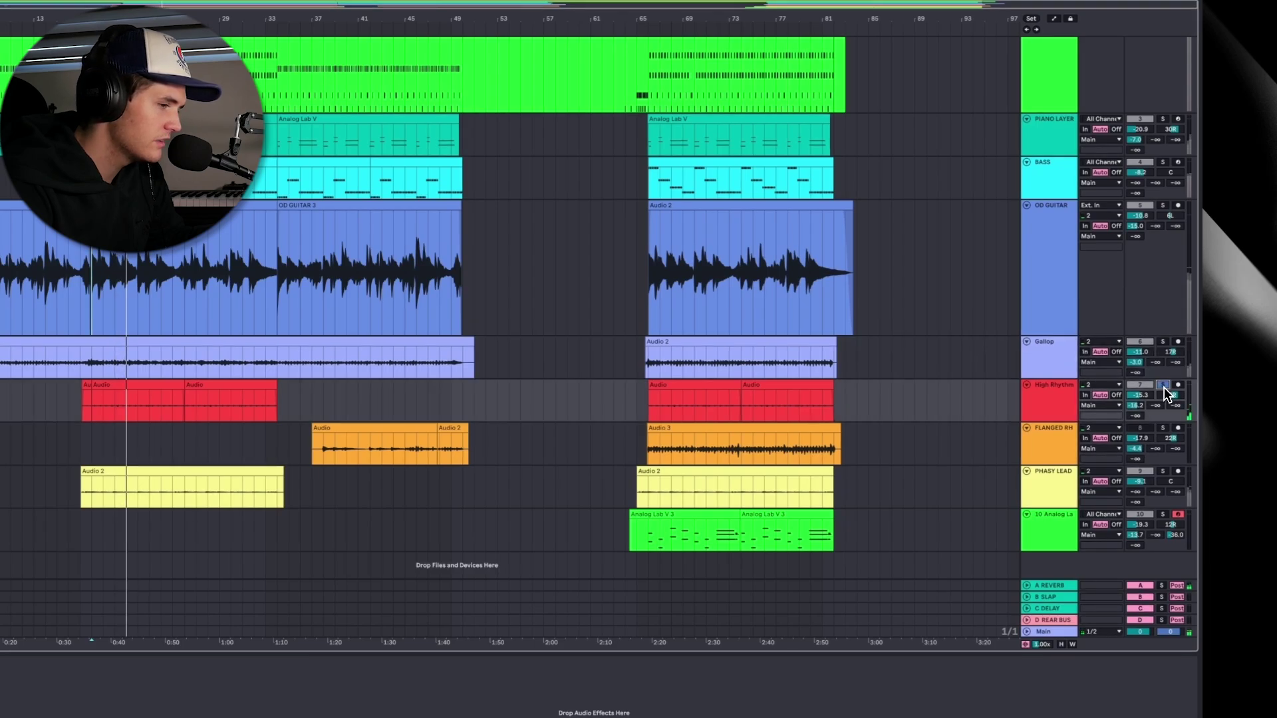
left_click(1163, 471)
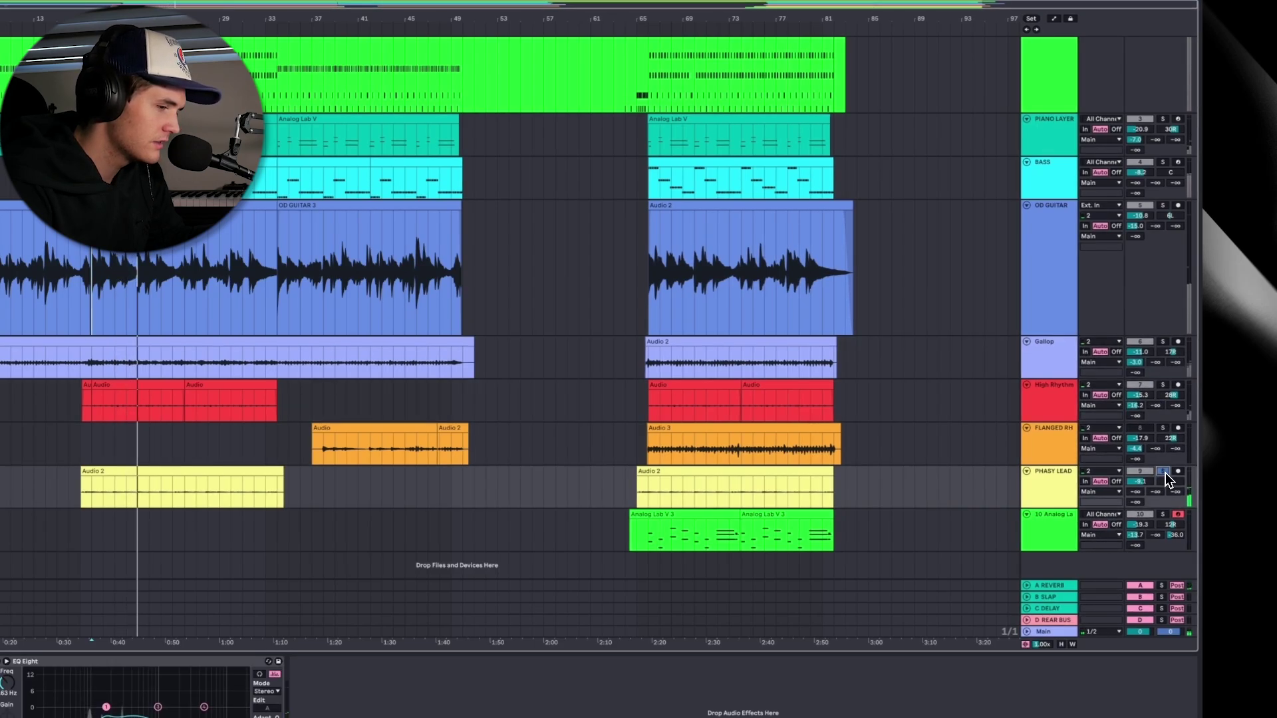
key("space")
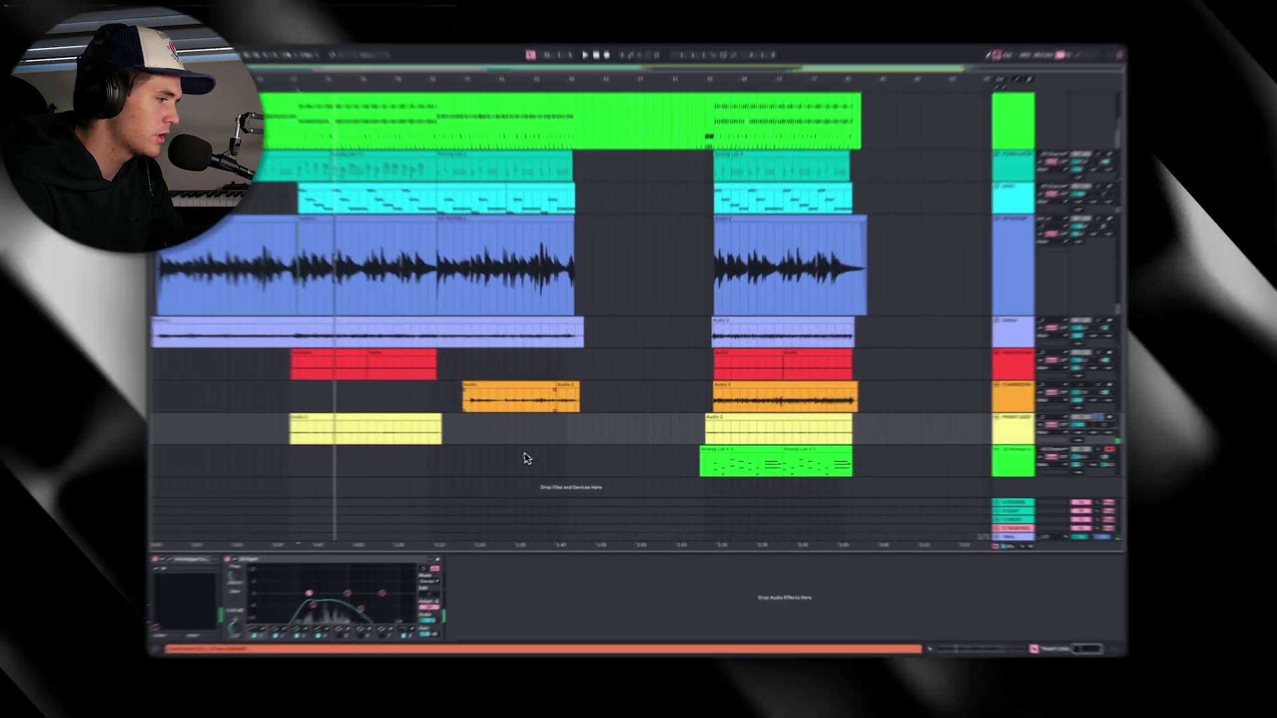
Show the BASS track's device chain and enlarge the track's height in the arrangement
scroll(388, 526, "up", 5)
scroll(530, 459, "up", 1)
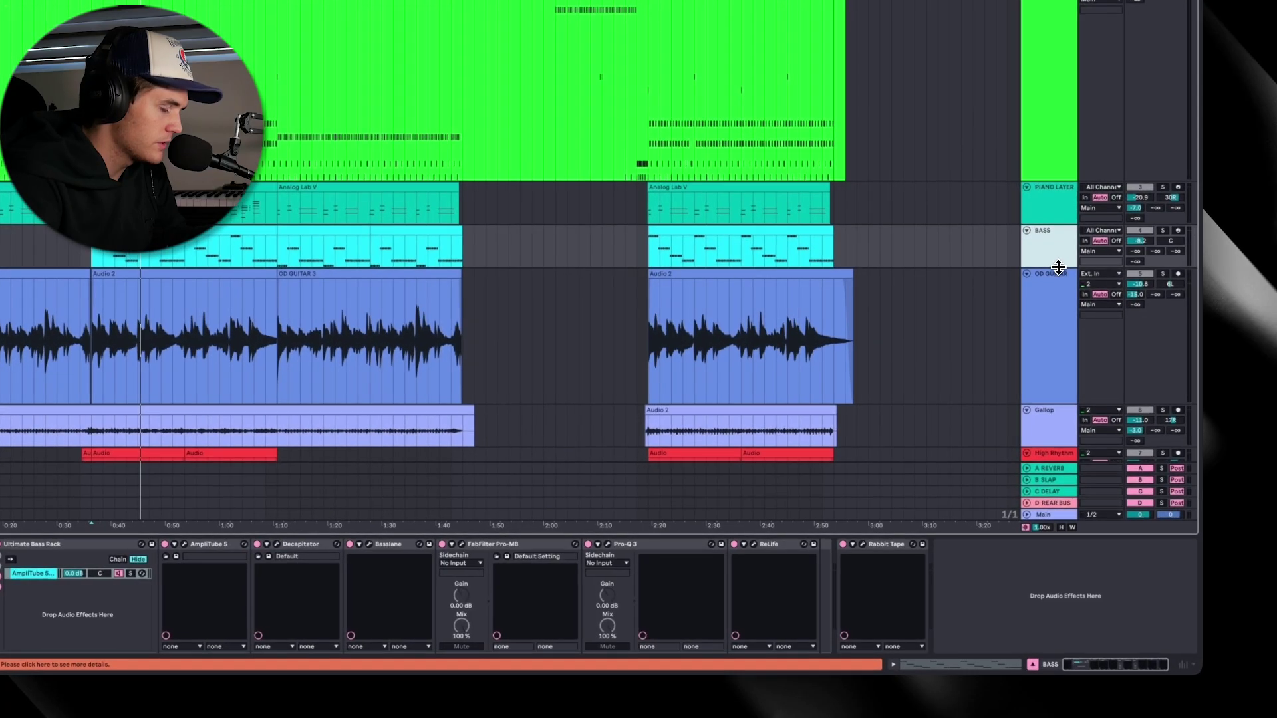
left_click_drag(1058, 267, 1058, 402)
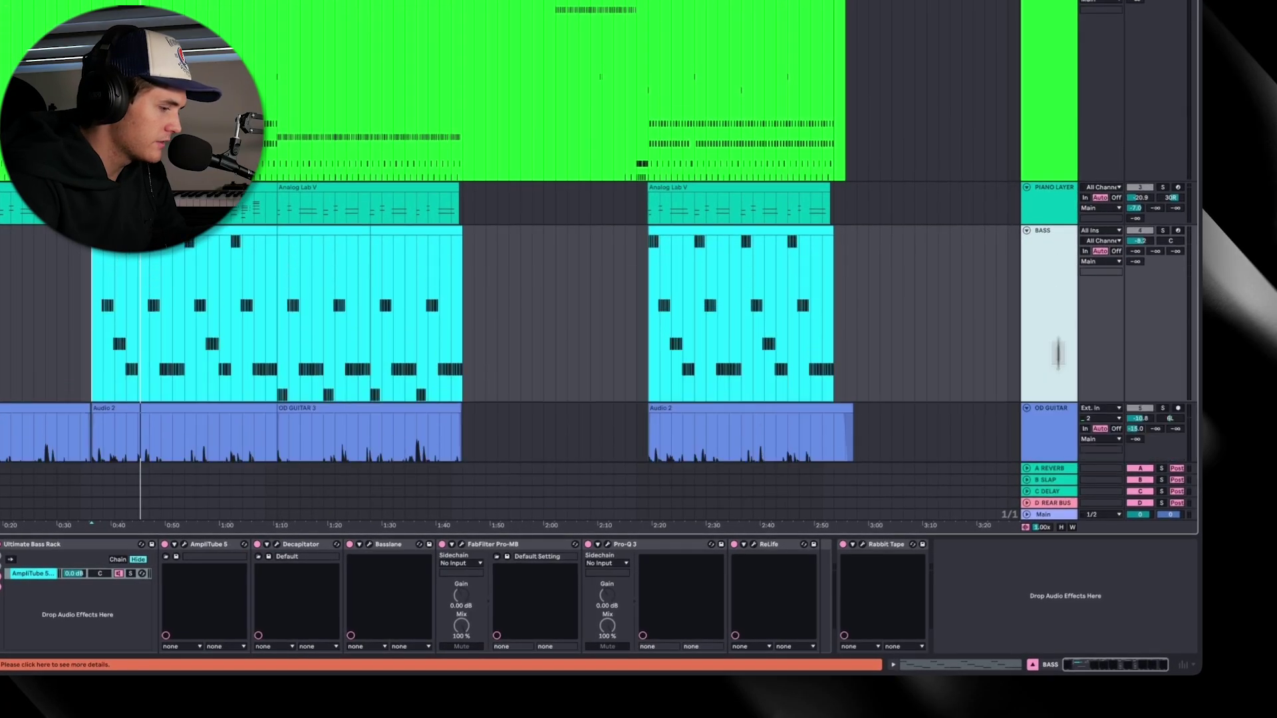
Switch off the BASS track's plug-ins from AmpliTube 5 through ReLife, as well as Rabbit Tape
scroll(784, 272, "down", 3)
left_click(878, 545)
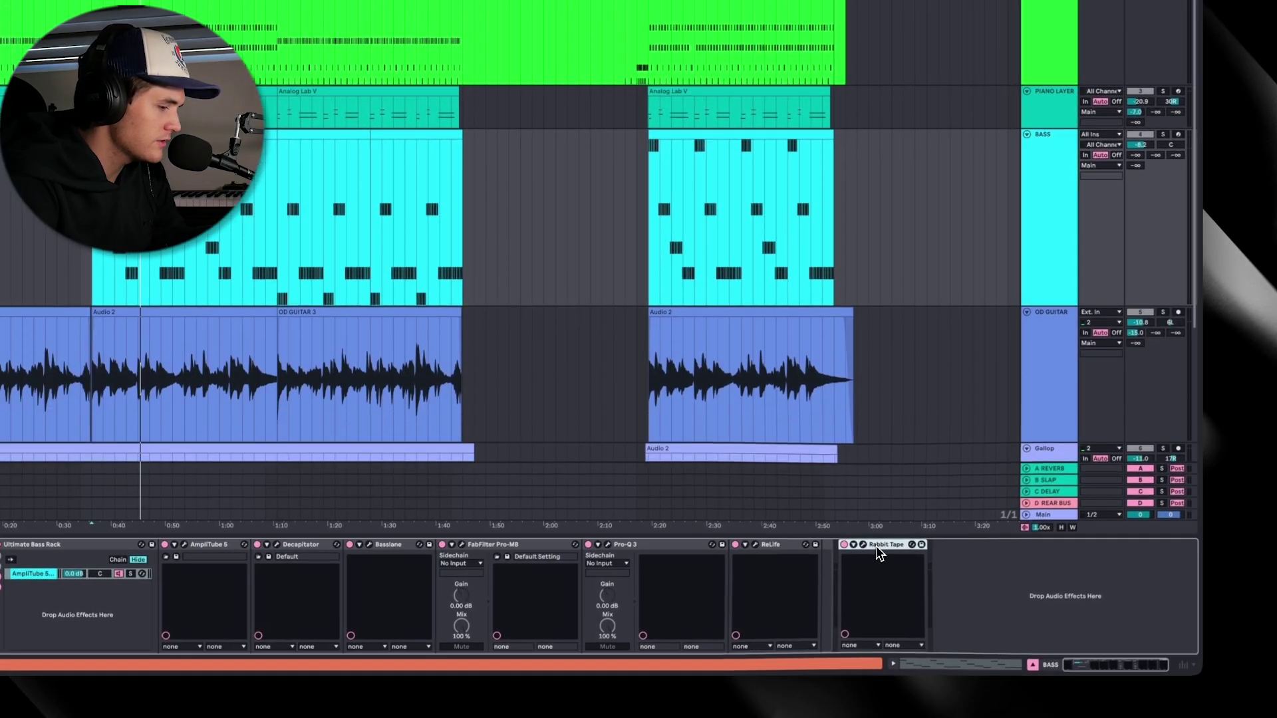
left_click(208, 547)
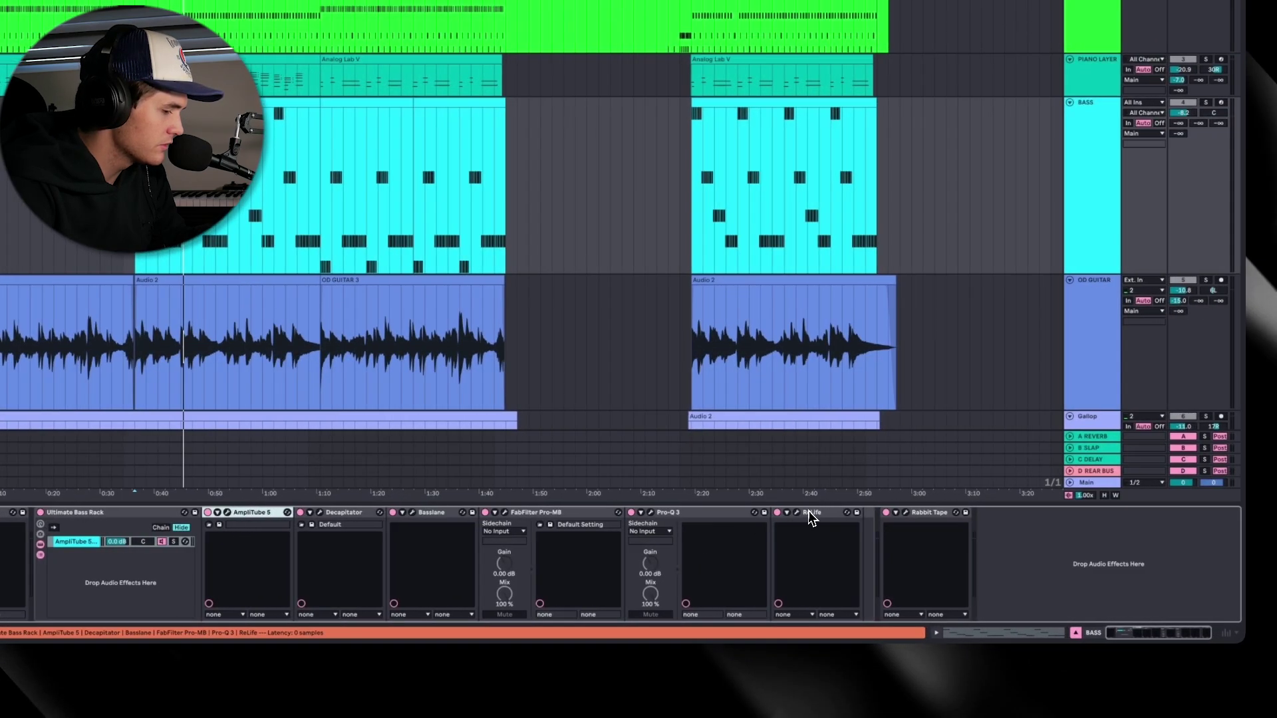
left_click(871, 512, "shift")
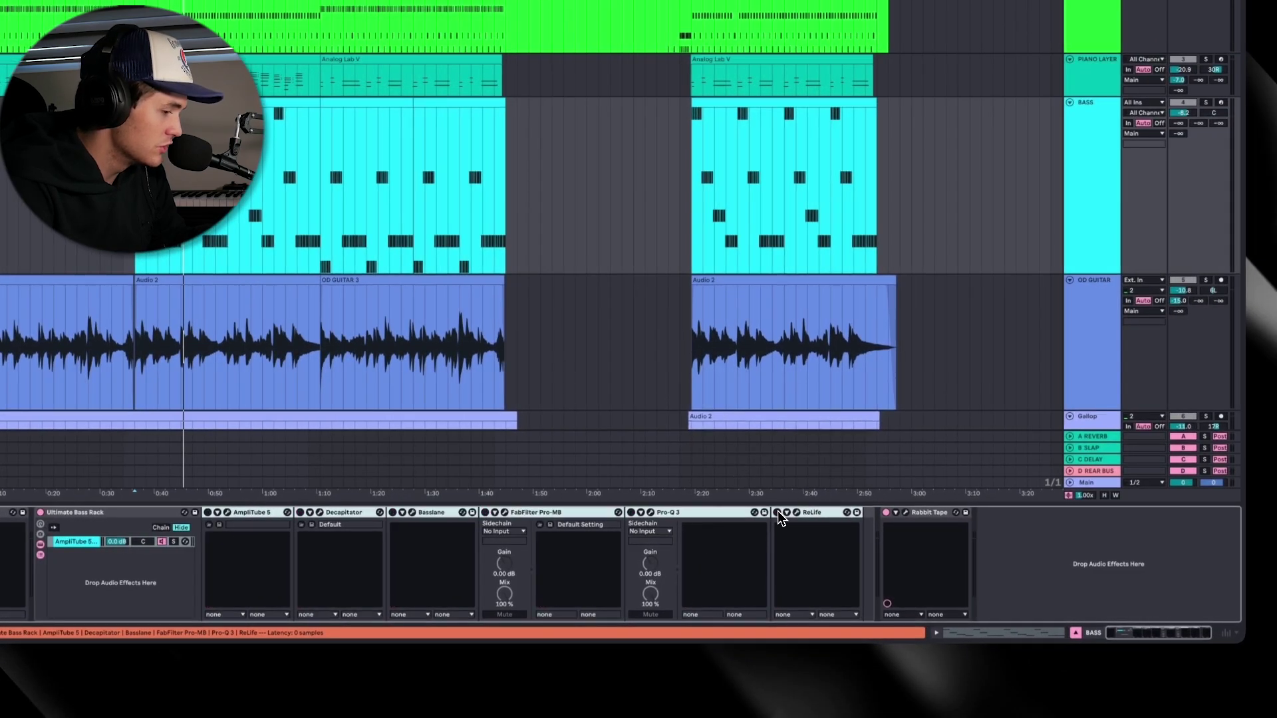
left_click(883, 509)
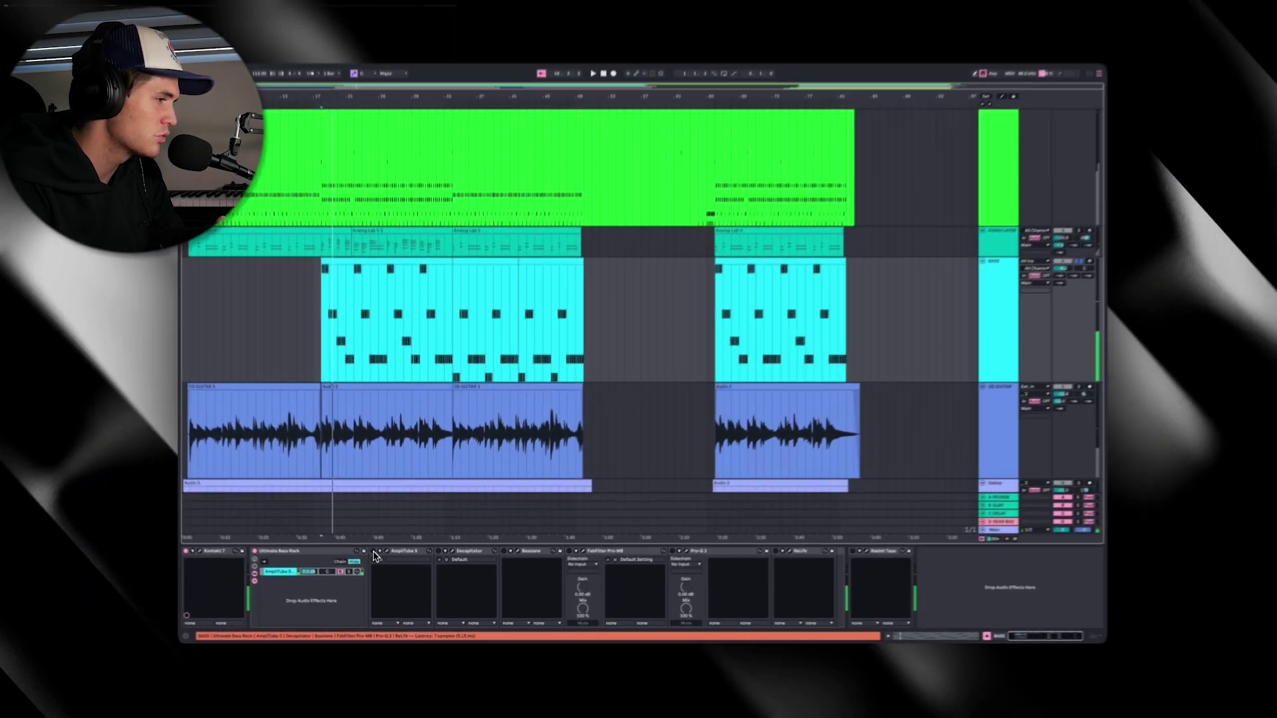
Switch on AmpliTube 5 for the bass and review its 7 Band Graphic, Compressor and SVX-410S cabinet
left_click(369, 512)
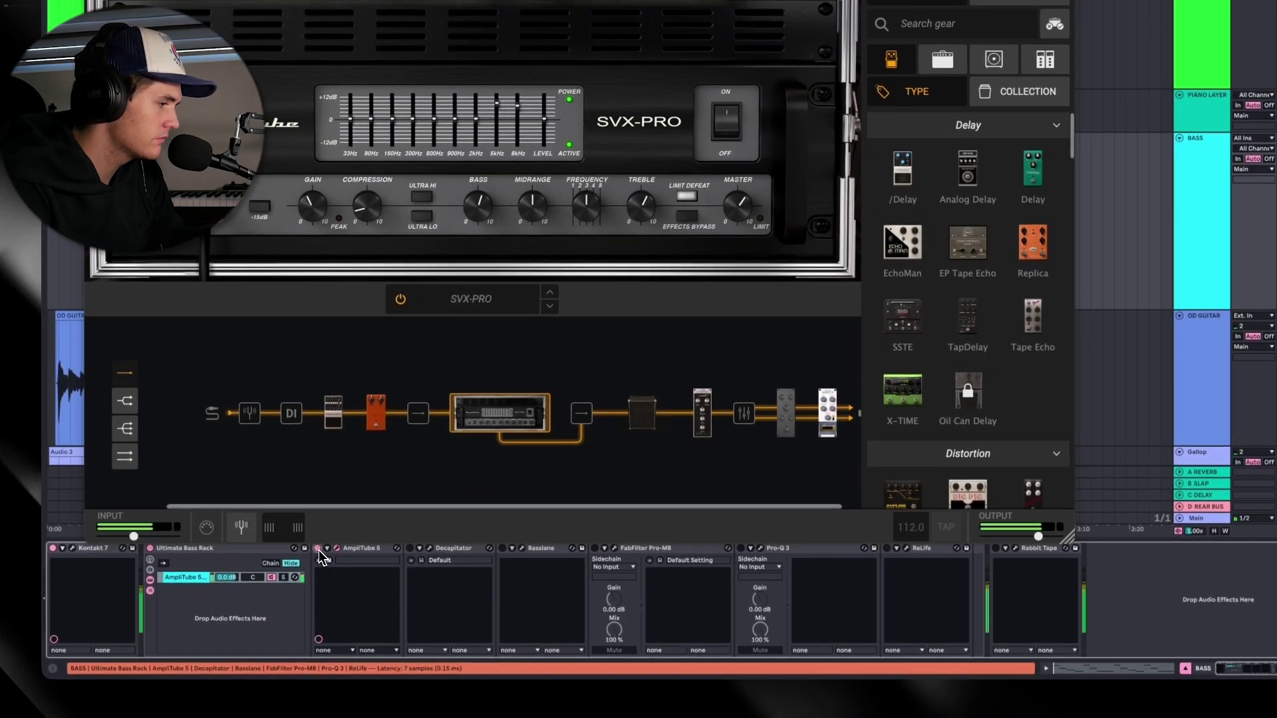
left_click(333, 413)
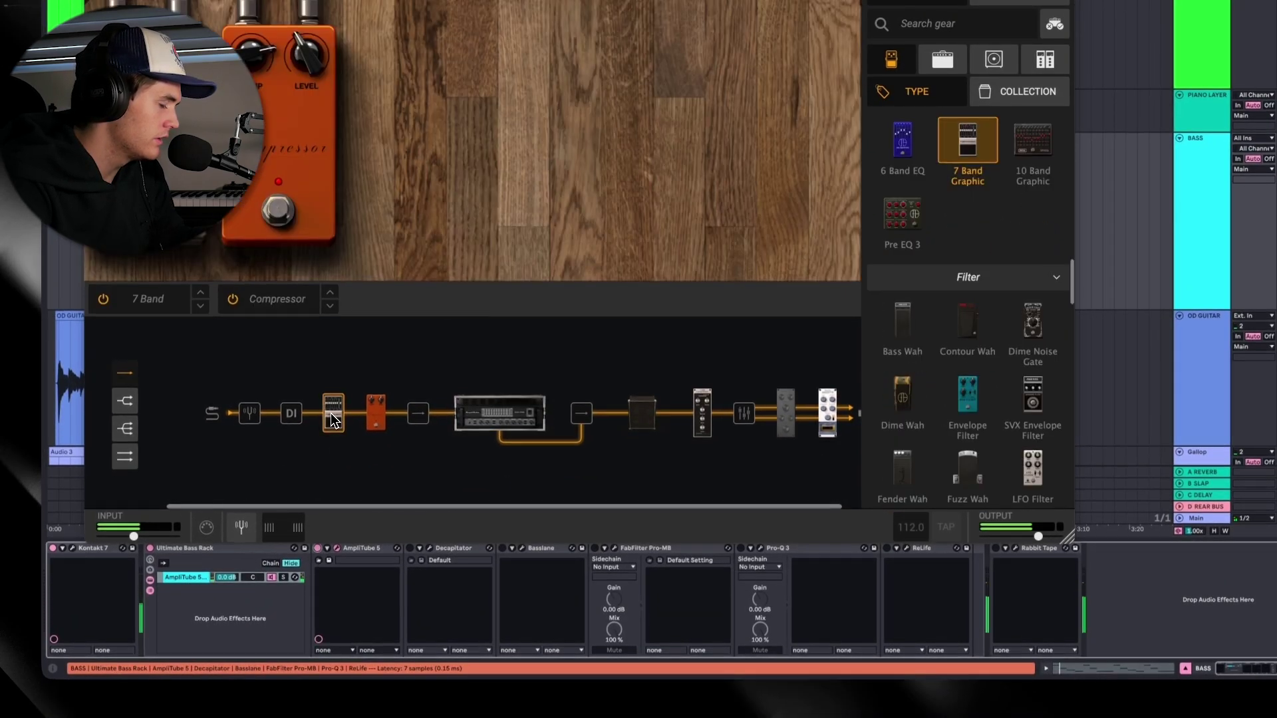
left_click(376, 413)
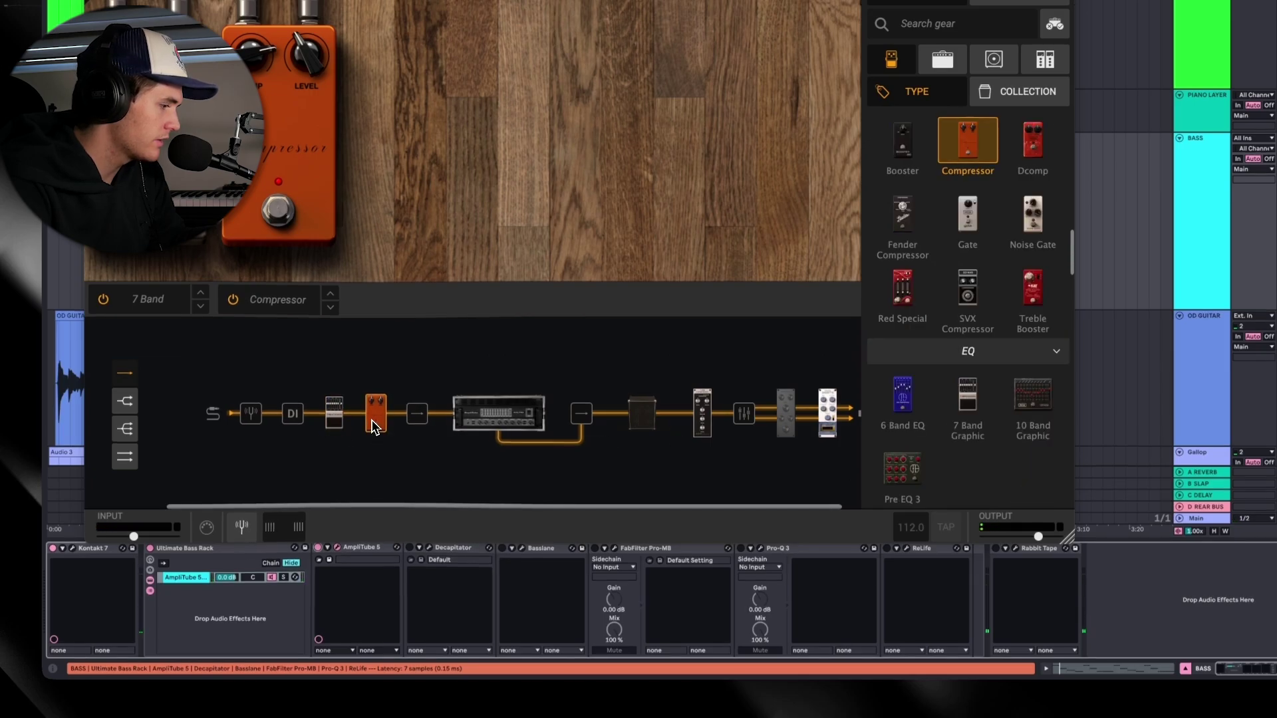
left_click(642, 414)
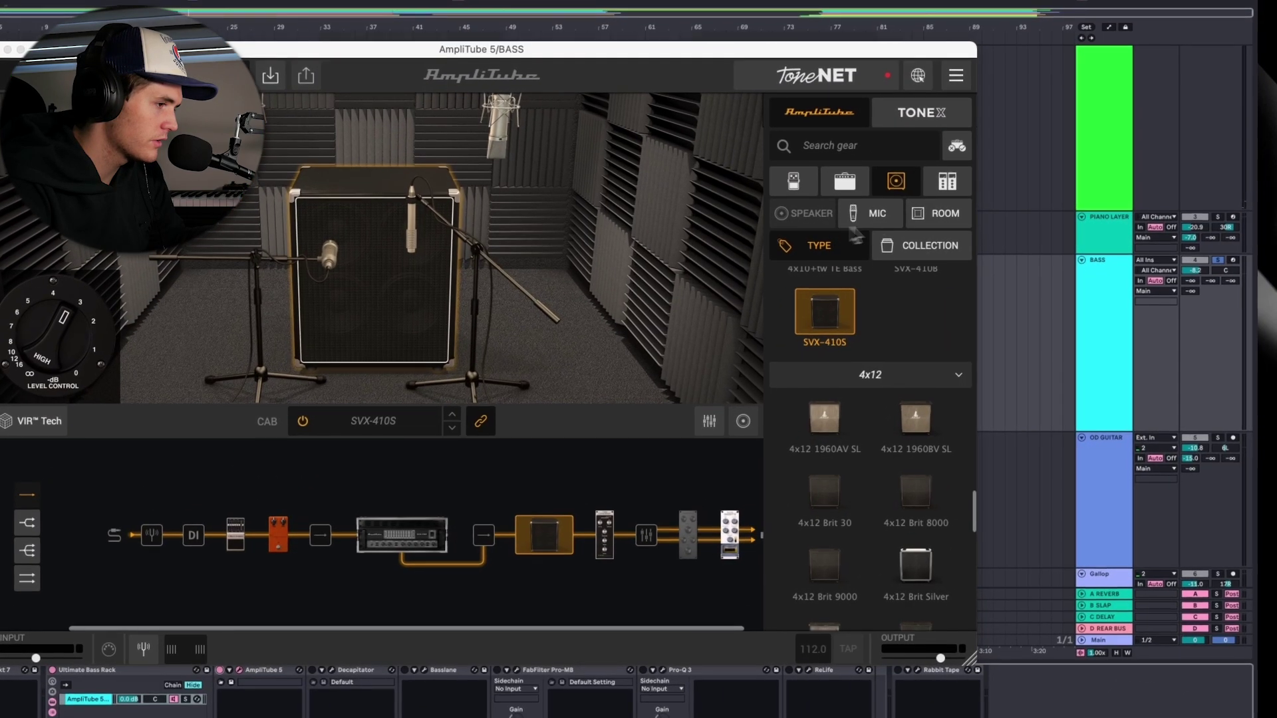
Show the room options for the SVX-410S cabinet and adjust the room mic volume
left_click(938, 213)
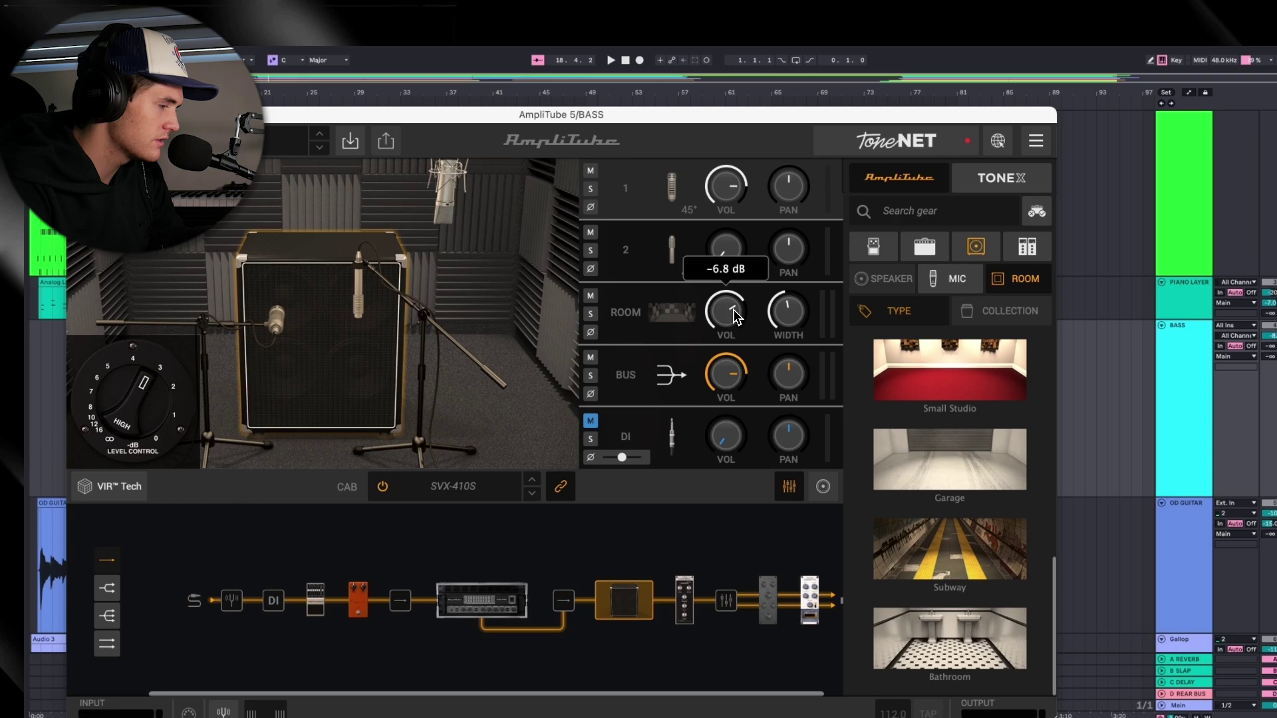
key("space")
left_click_drag(728, 309, 735, 276)
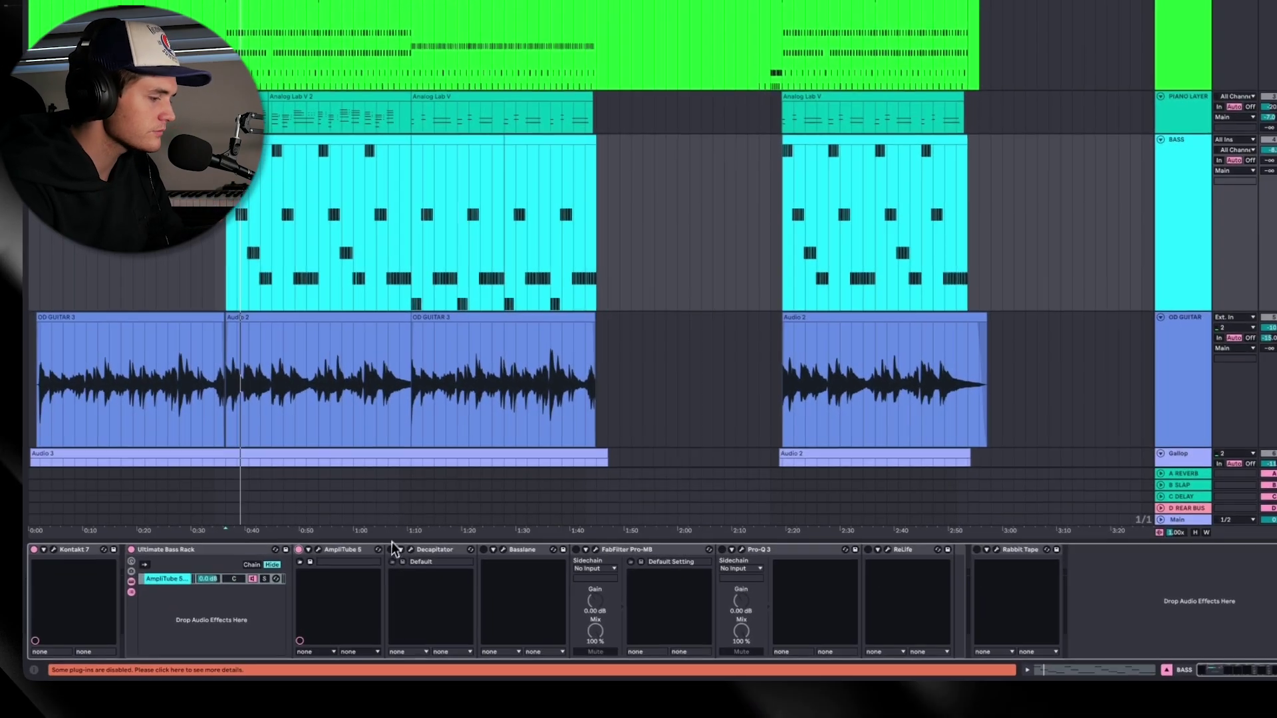
Switch on Decapitator and Basslane on the bass during playback and review Basslane's settings
left_click(408, 549)
key("space")
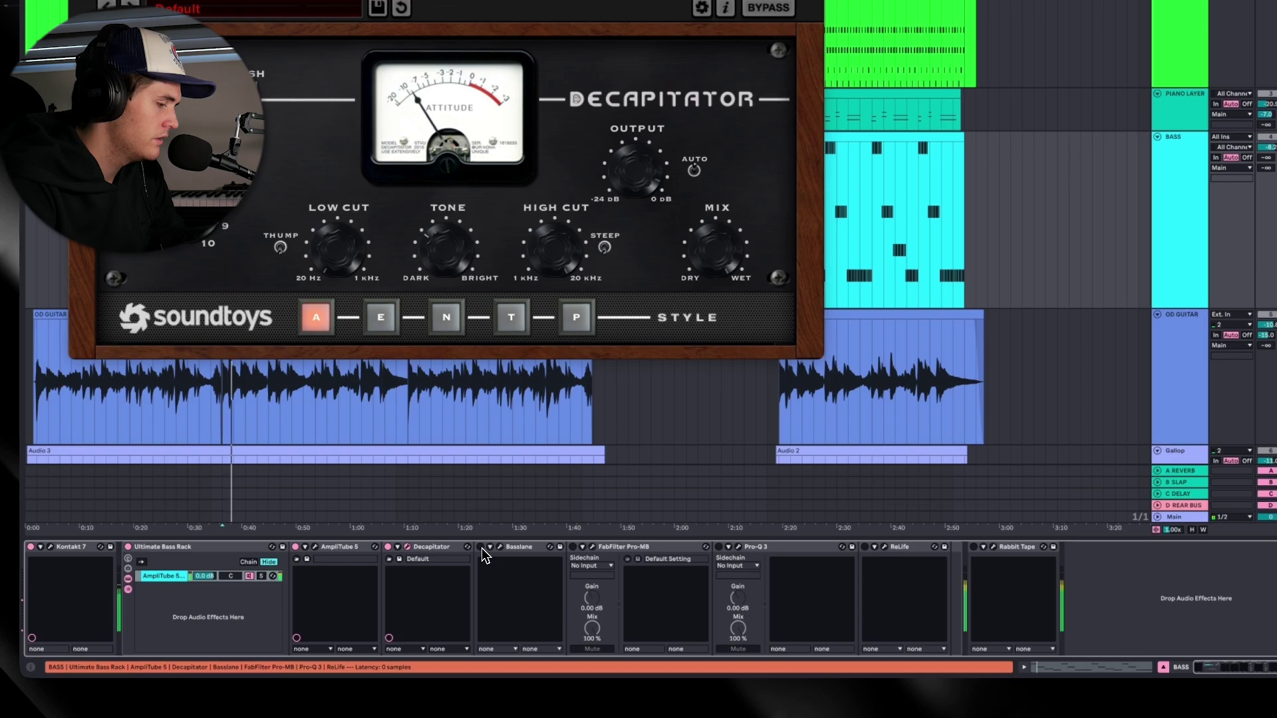
left_click(481, 547)
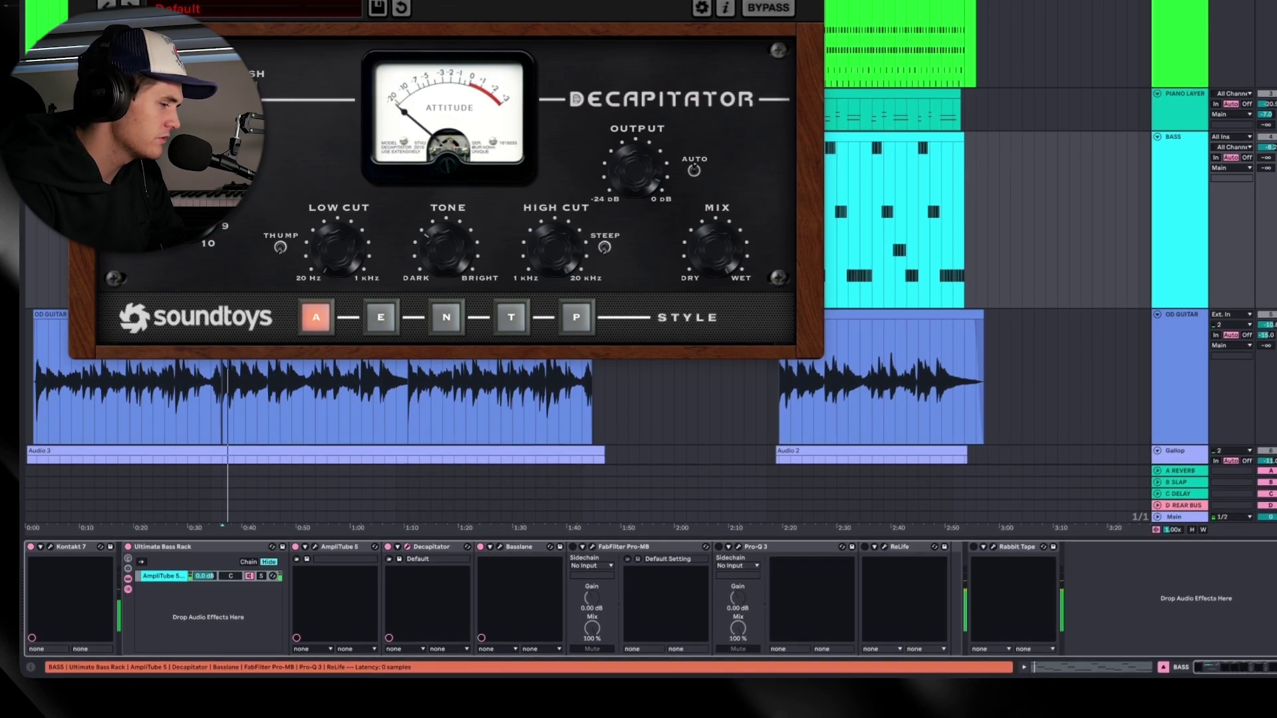
left_click(505, 580)
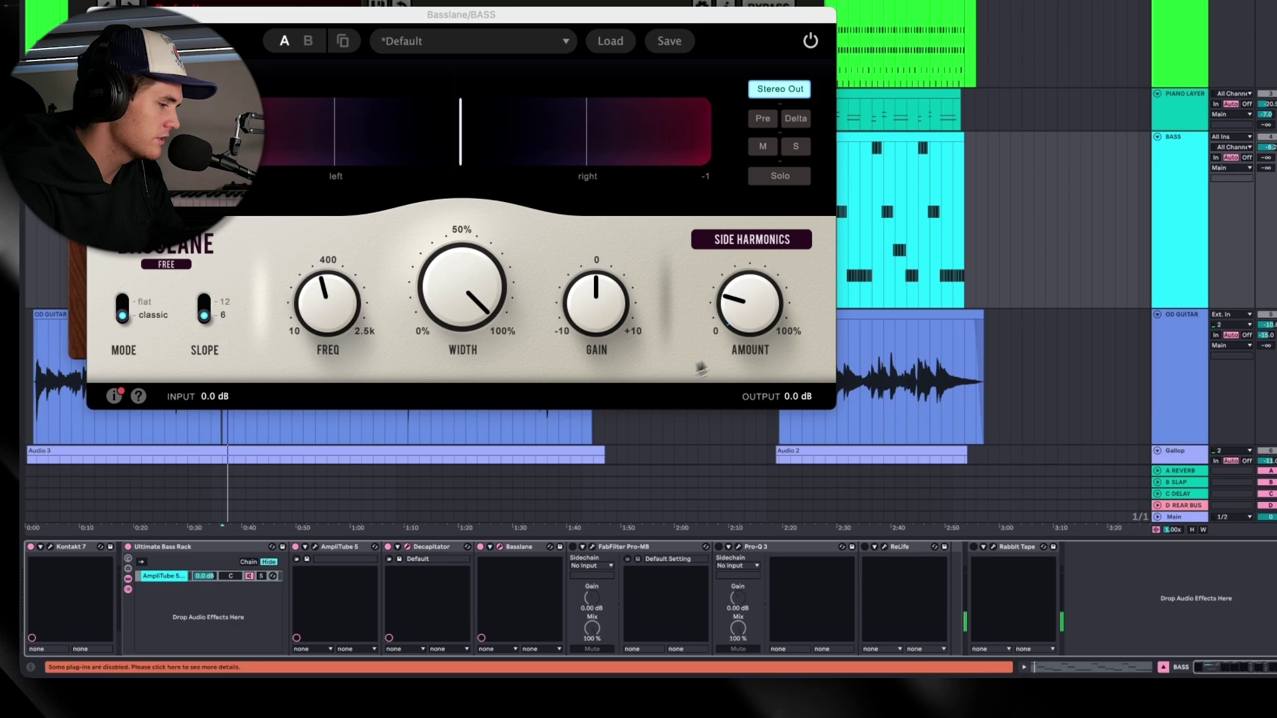
Switch on FabFilter Pro-MB, move its band to about 362 Hz while soloed, then unsolo it and reduce its compression range
left_click(576, 557)
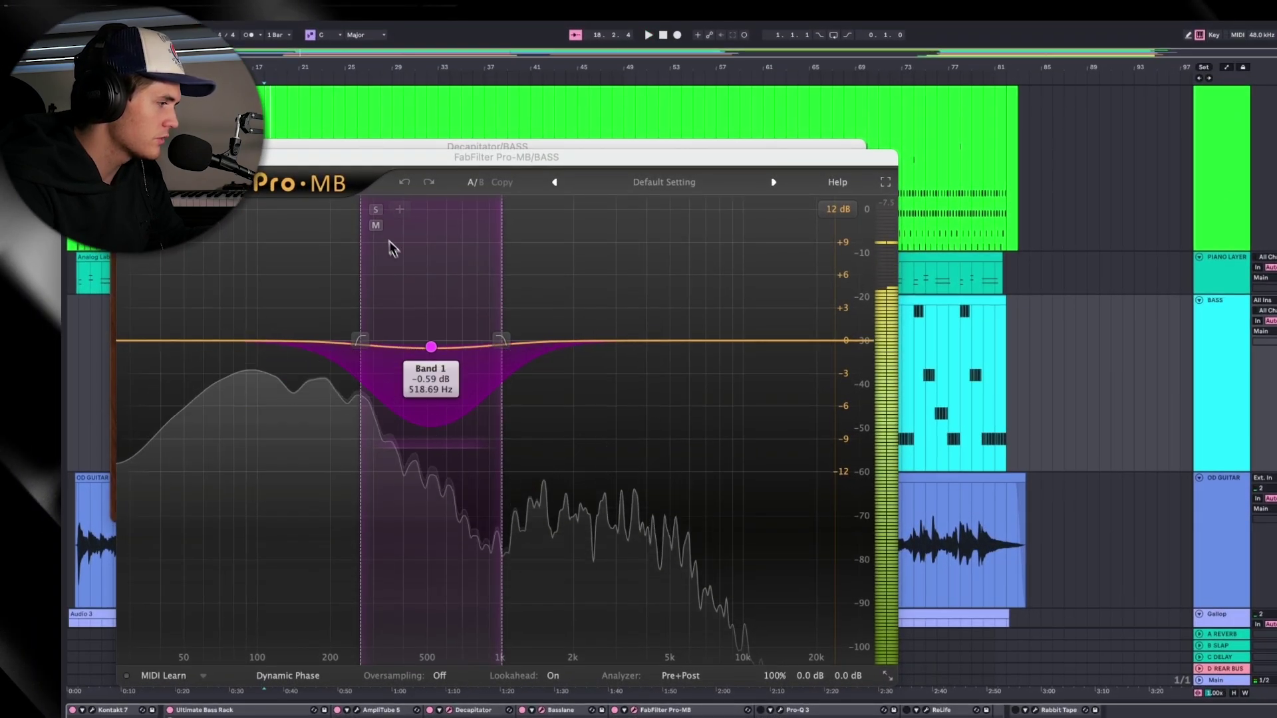
left_click(375, 210)
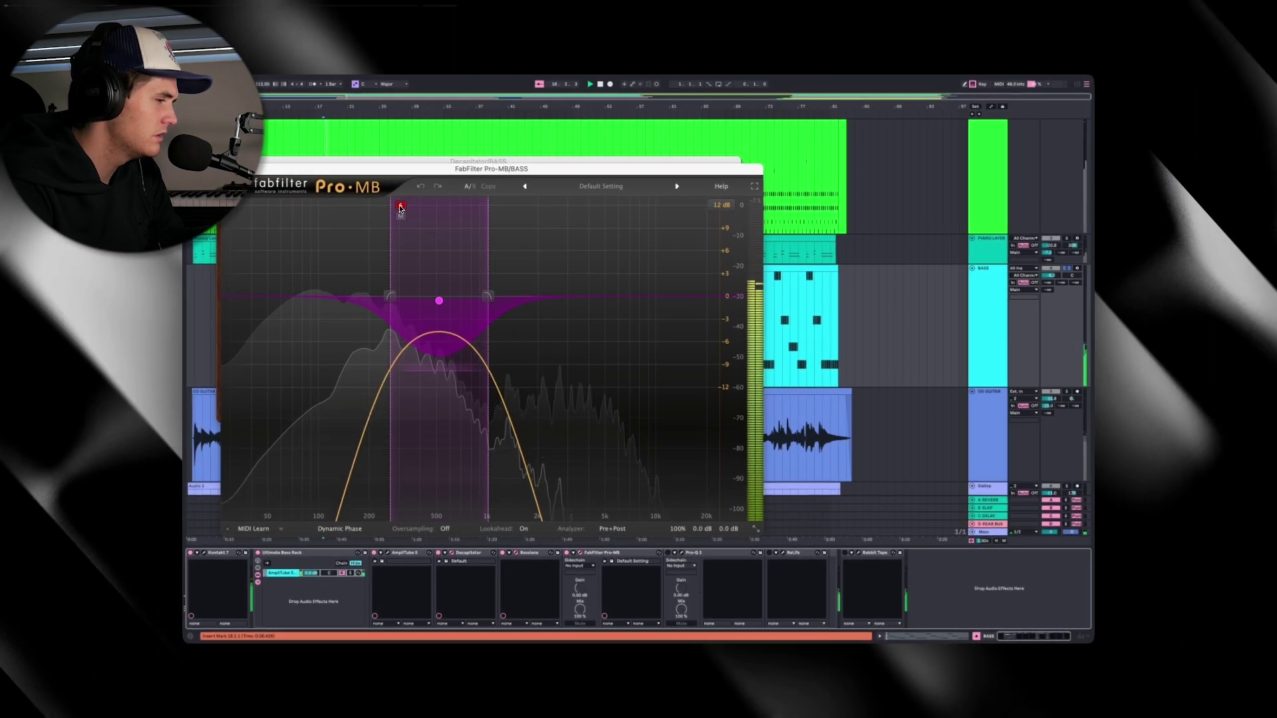
left_click_drag(387, 207, 375, 206)
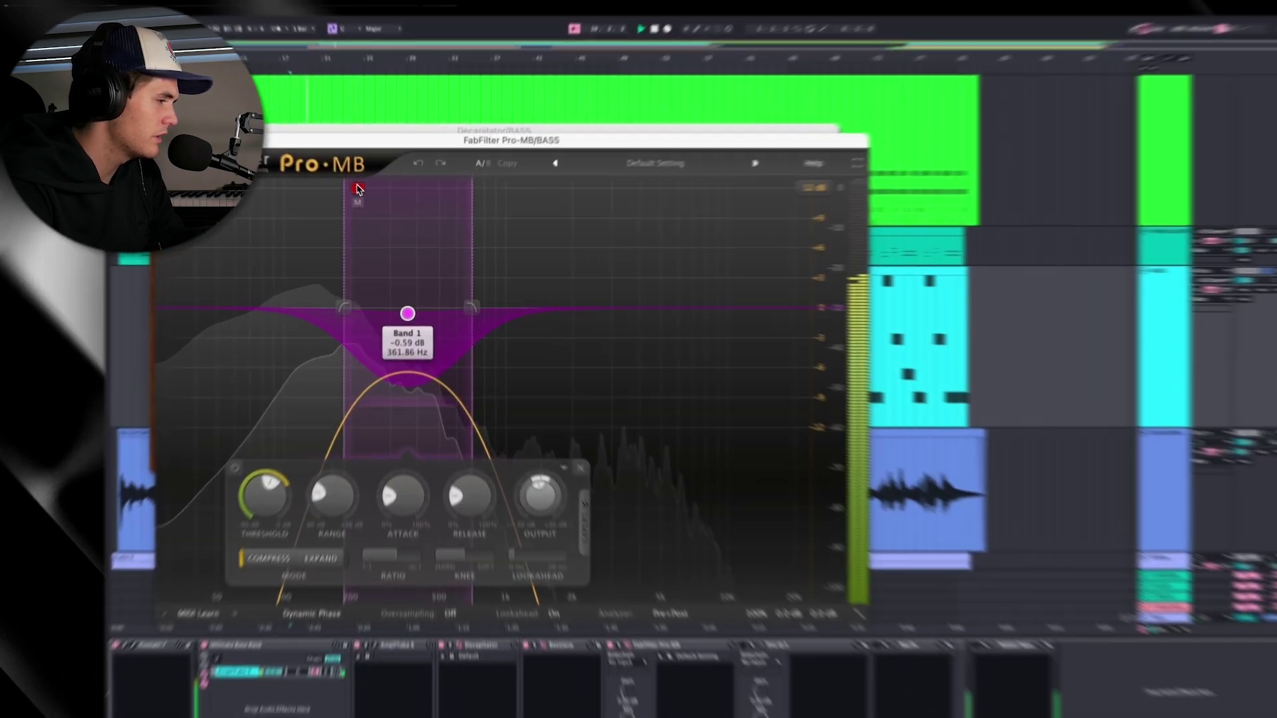
left_click(358, 189)
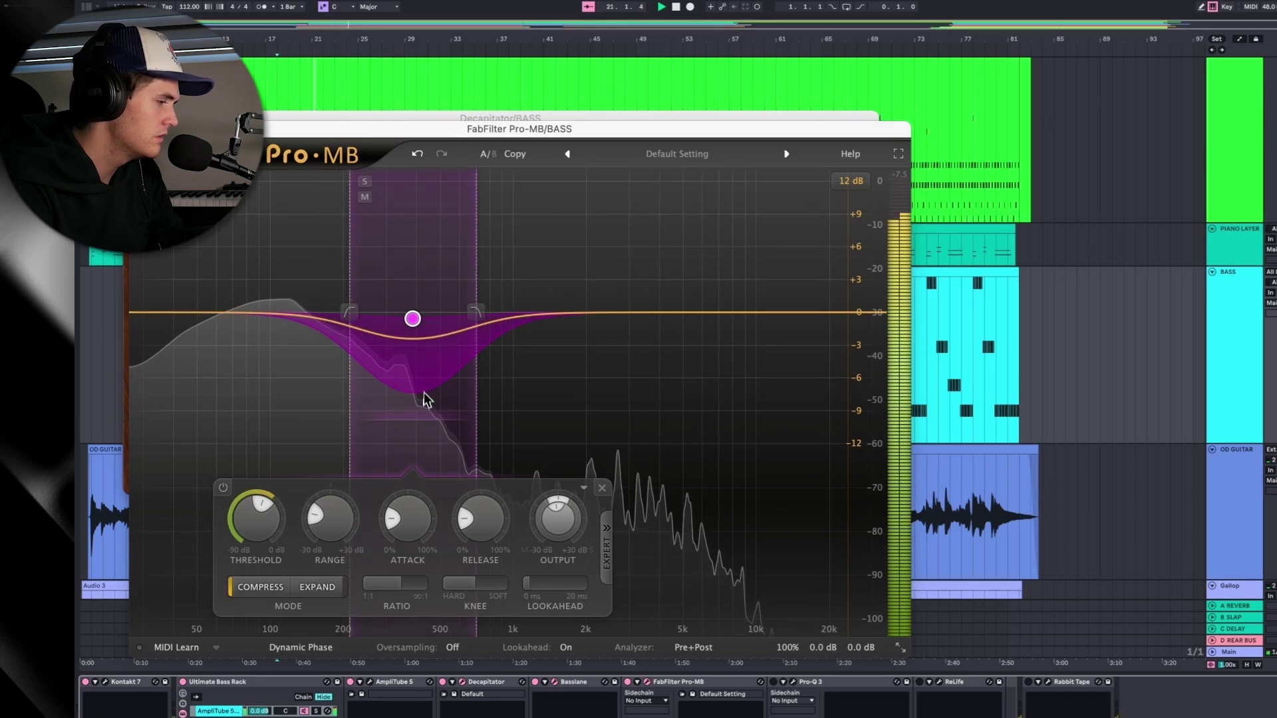
left_click_drag(424, 420, 424, 378)
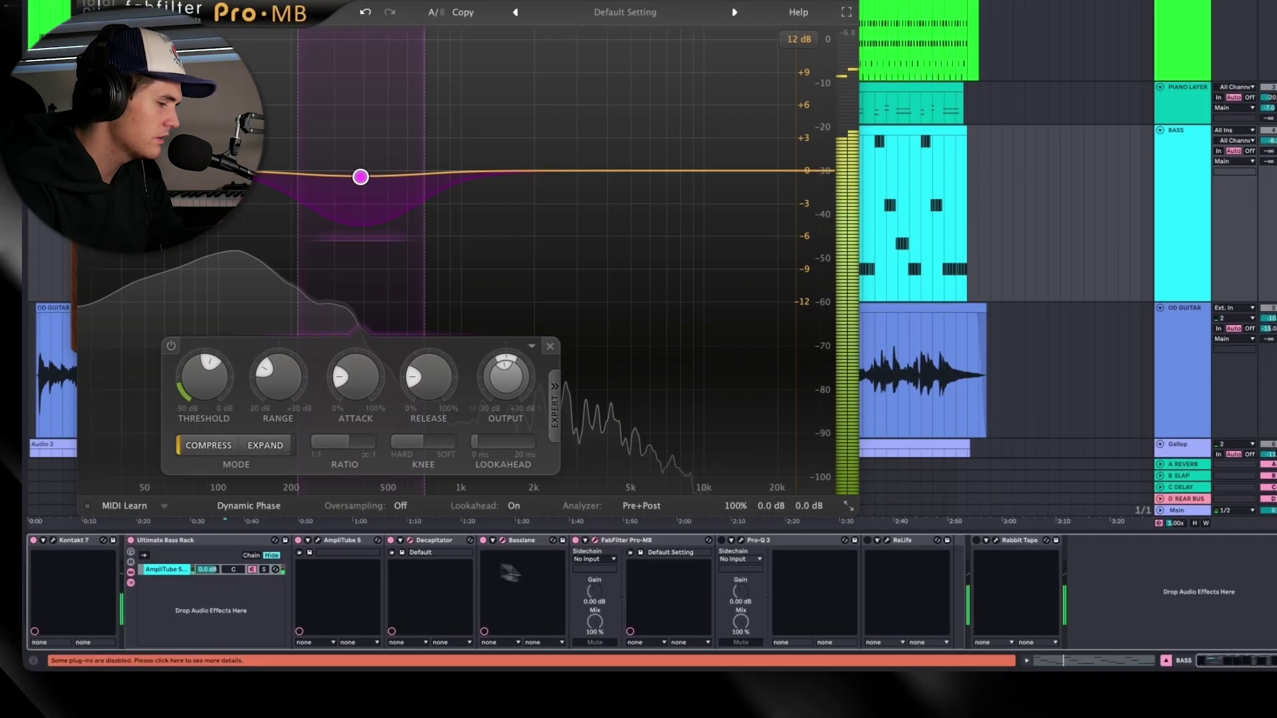
Switch on Pro-Q 3 on the bass and close the Decapitator and Pro-MB windows
left_click(740, 539)
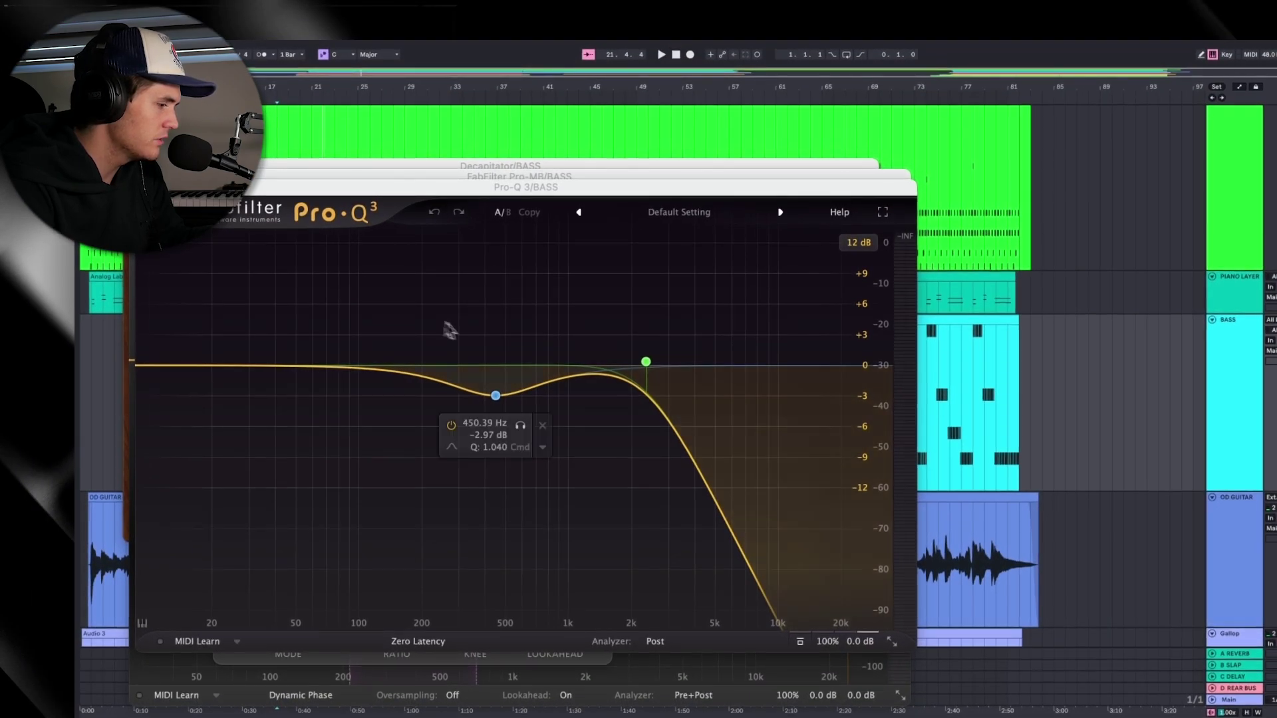
left_click(625, 165)
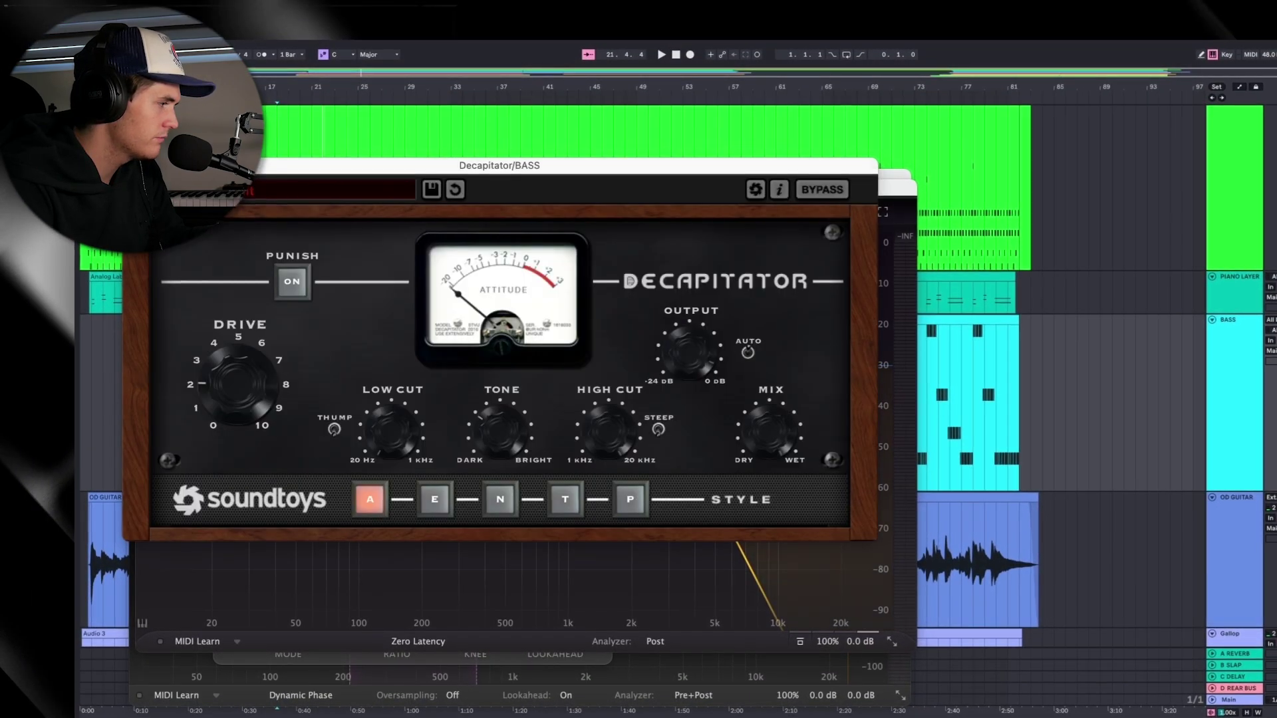
key("super+w")
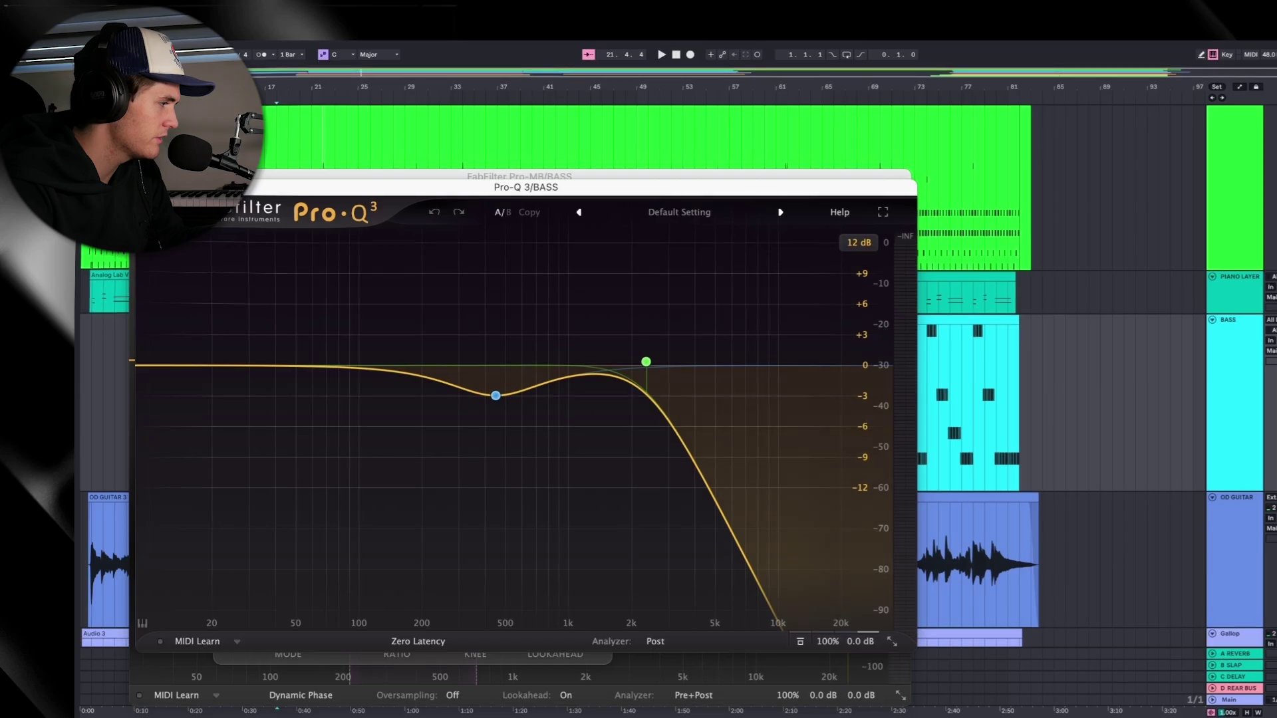
key("super+w")
Play the bass and raise the frequency and Q of the high cut band in Pro-Q 3
key("space")
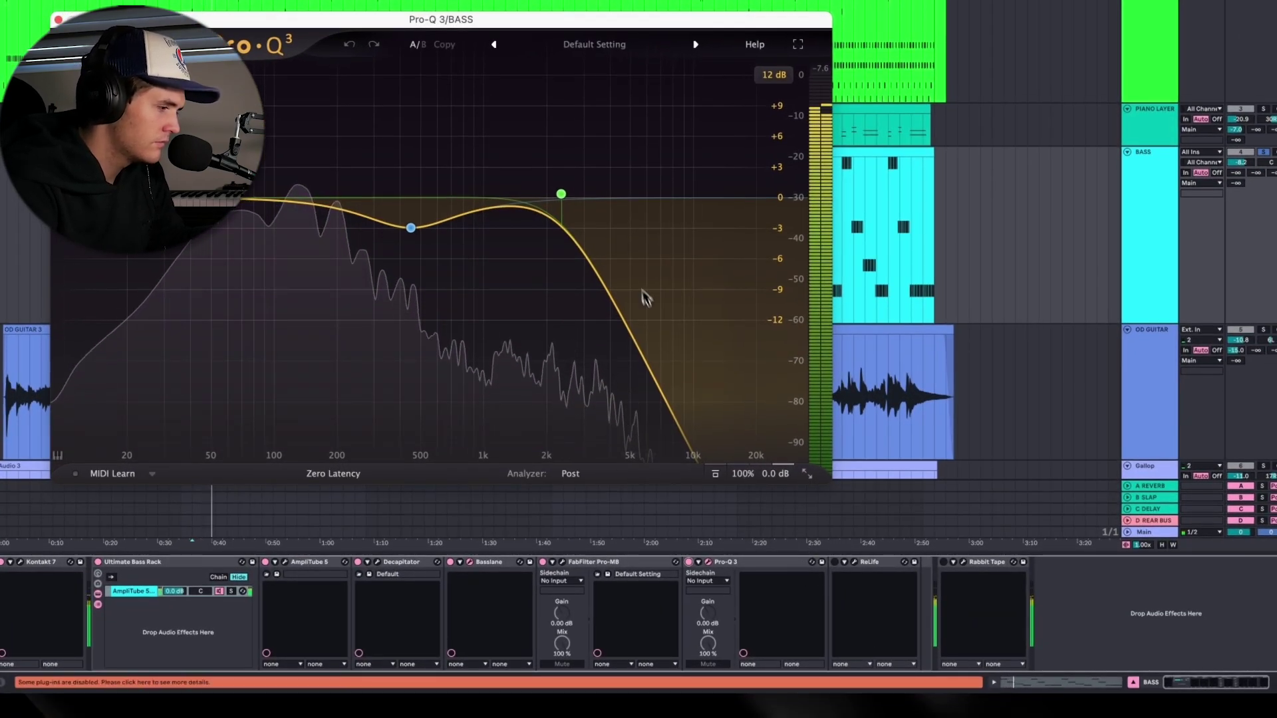
mouse_move(561, 195)
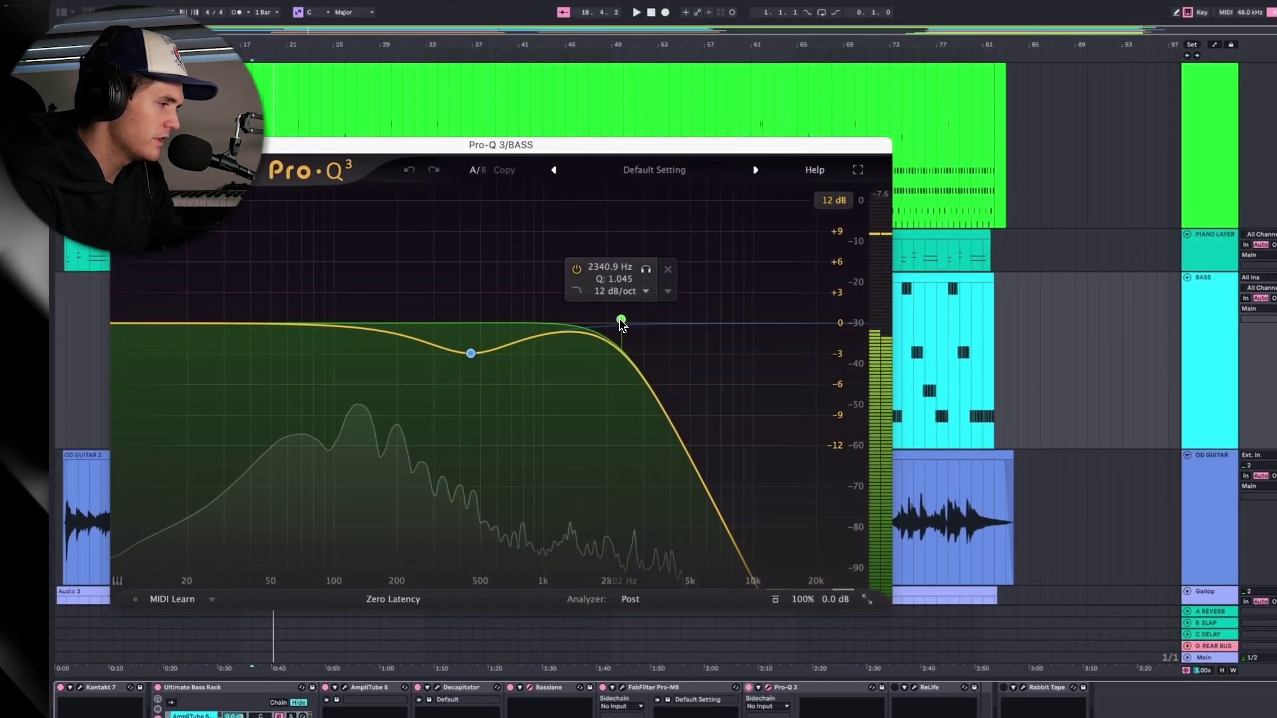
left_click_drag(621, 322, 657, 300)
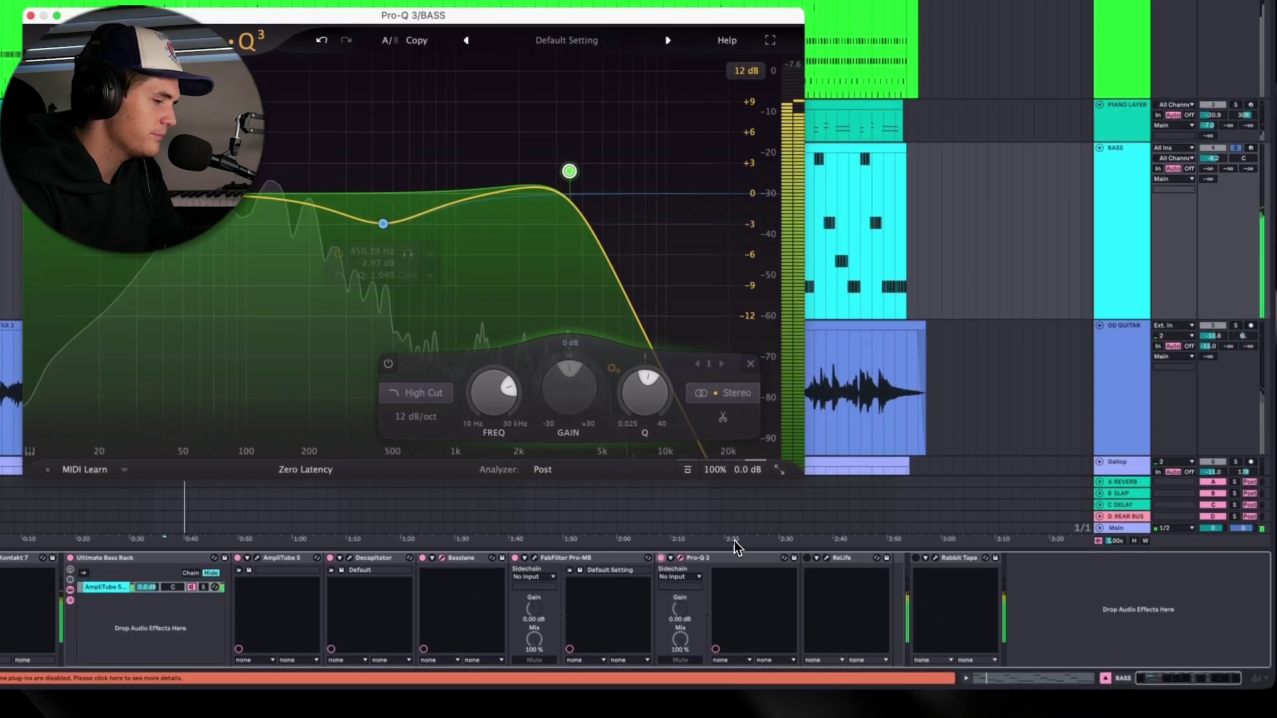
Switch on ReLife on the bass, hide the open plug-in windows and bring up Rabbit Tape
left_click(827, 559)
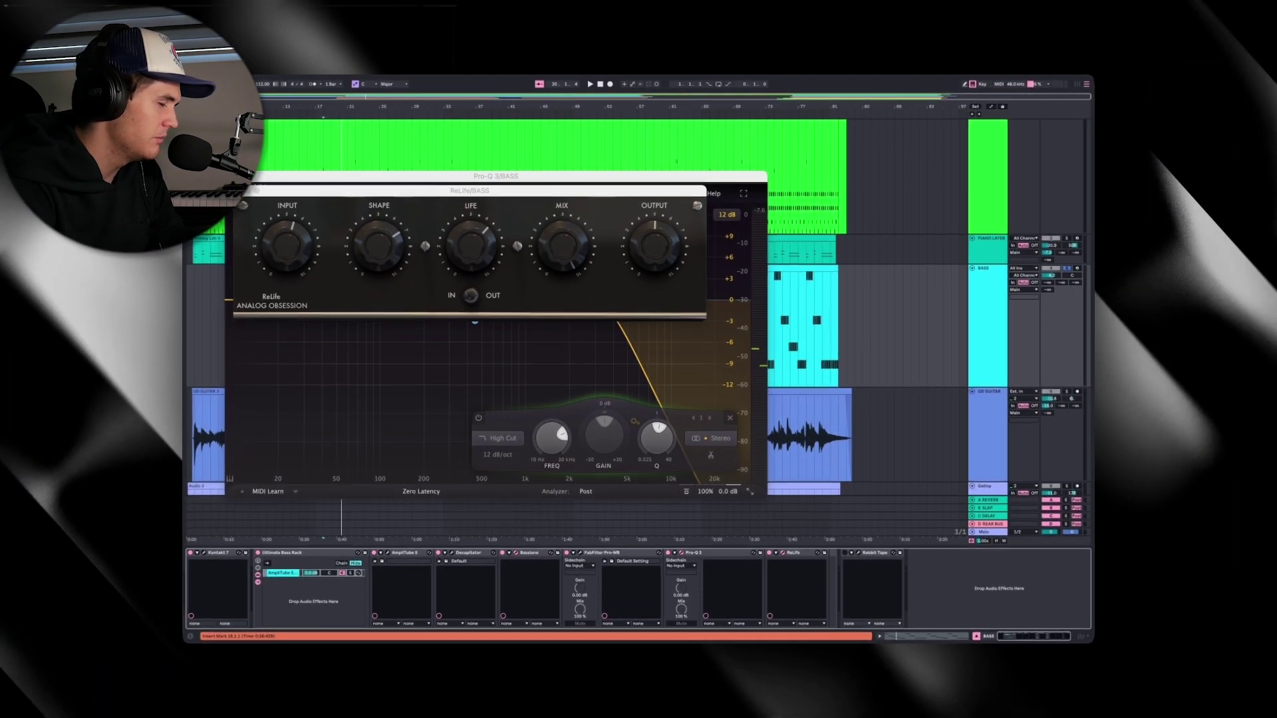
key("space")
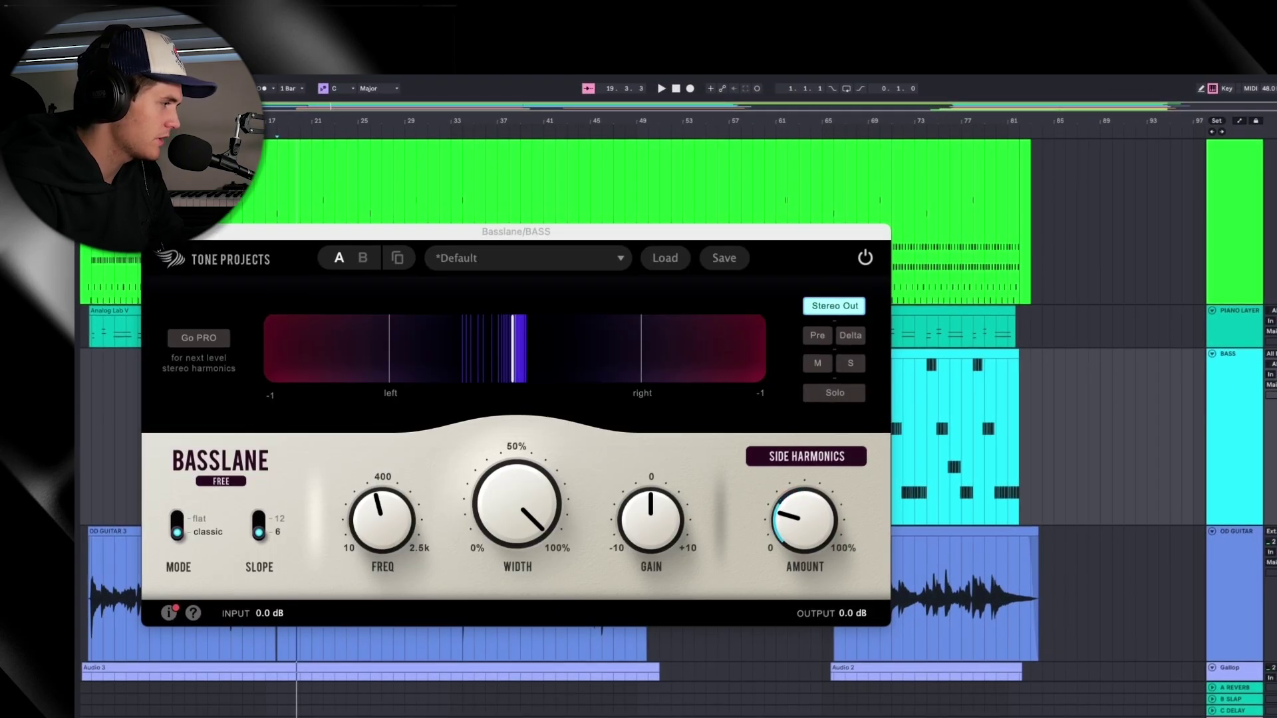
key("ctrl+alt+p")
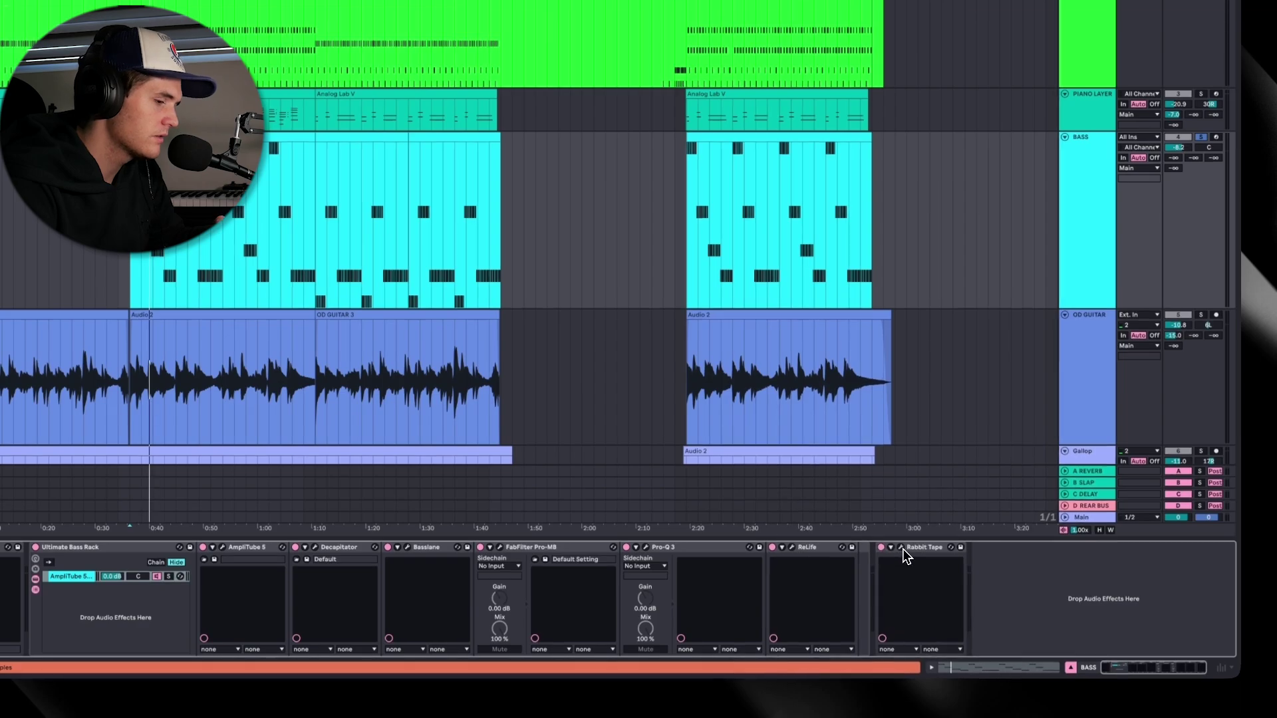
left_click(901, 547)
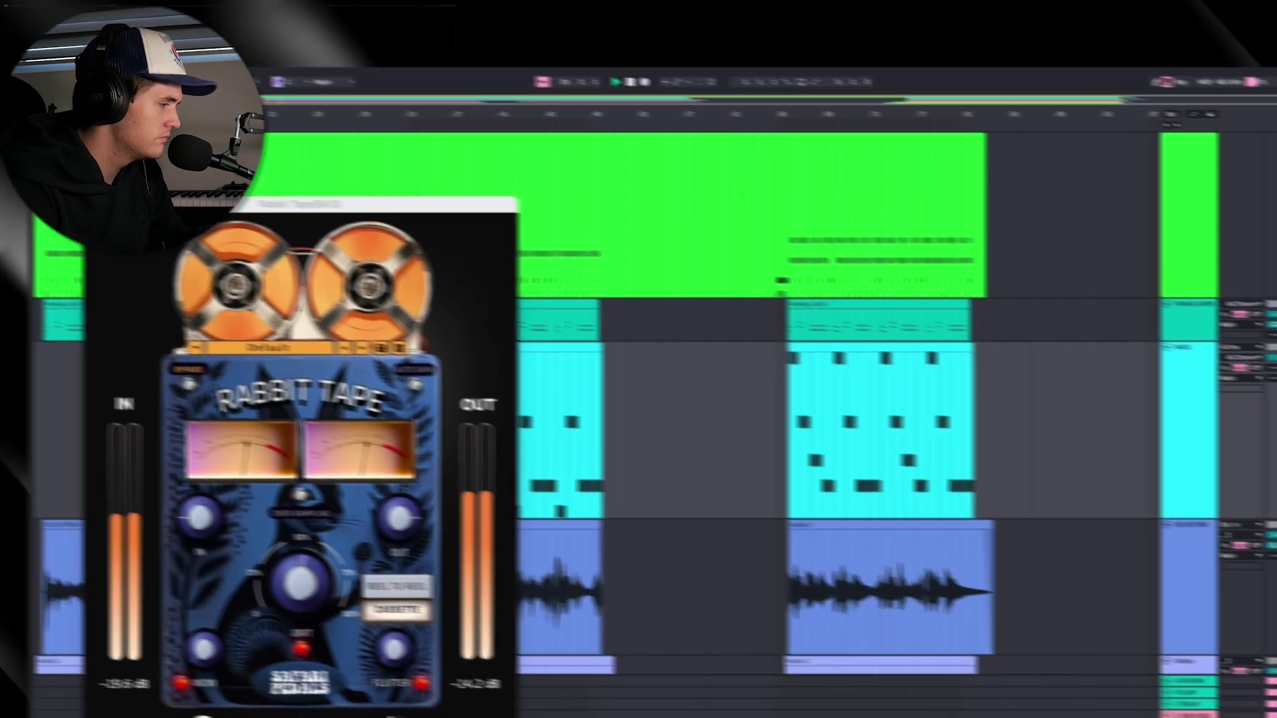
Hide the Rabbit Tape window and move the Analog Lab track up directly beneath the RHODES track
key("ctrl+alt+p")
scroll(508, 319, "down", 2)
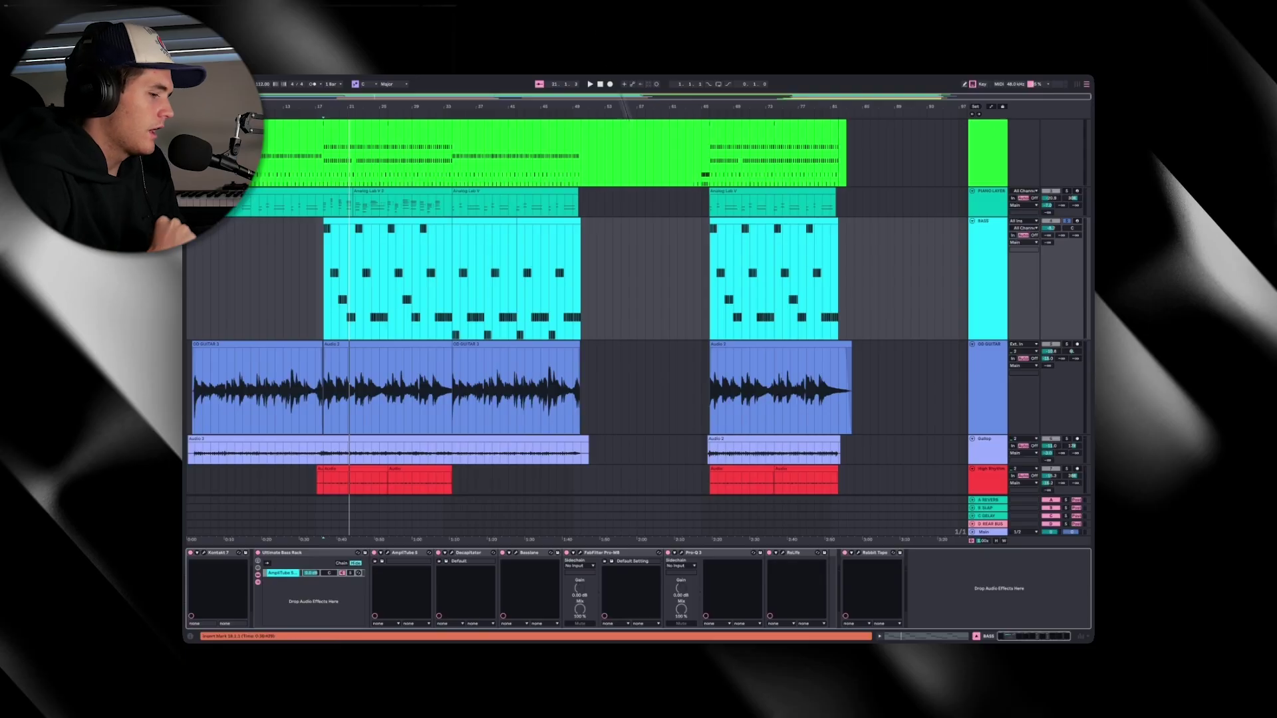
scroll(646, 266, "down", 2)
scroll(646, 266, "down", 1)
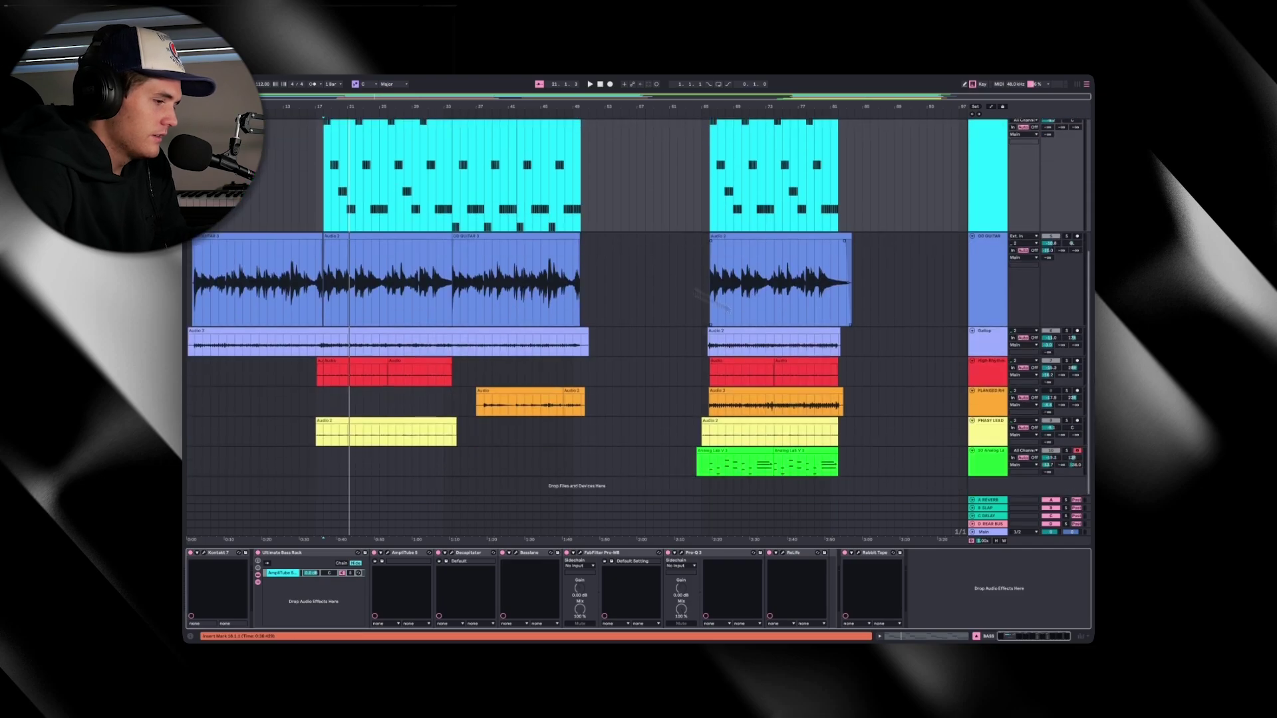
left_click(987, 462)
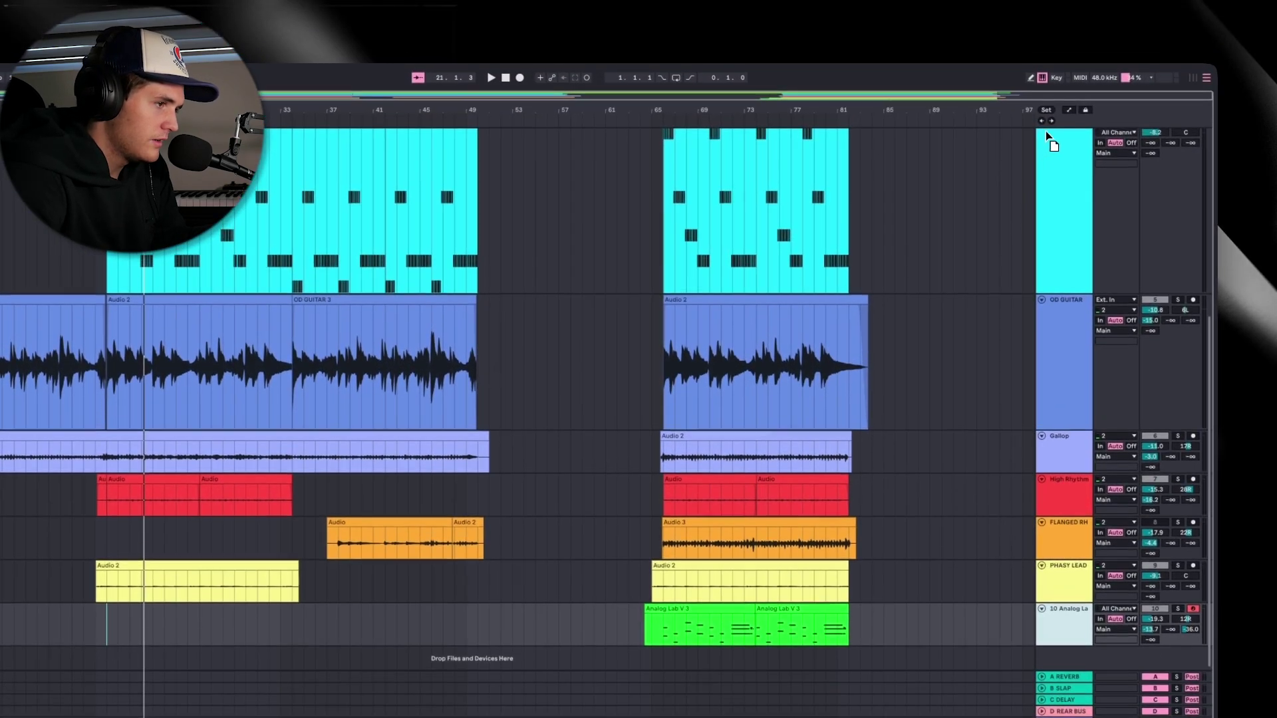
scroll(1040, 133, "up", 4)
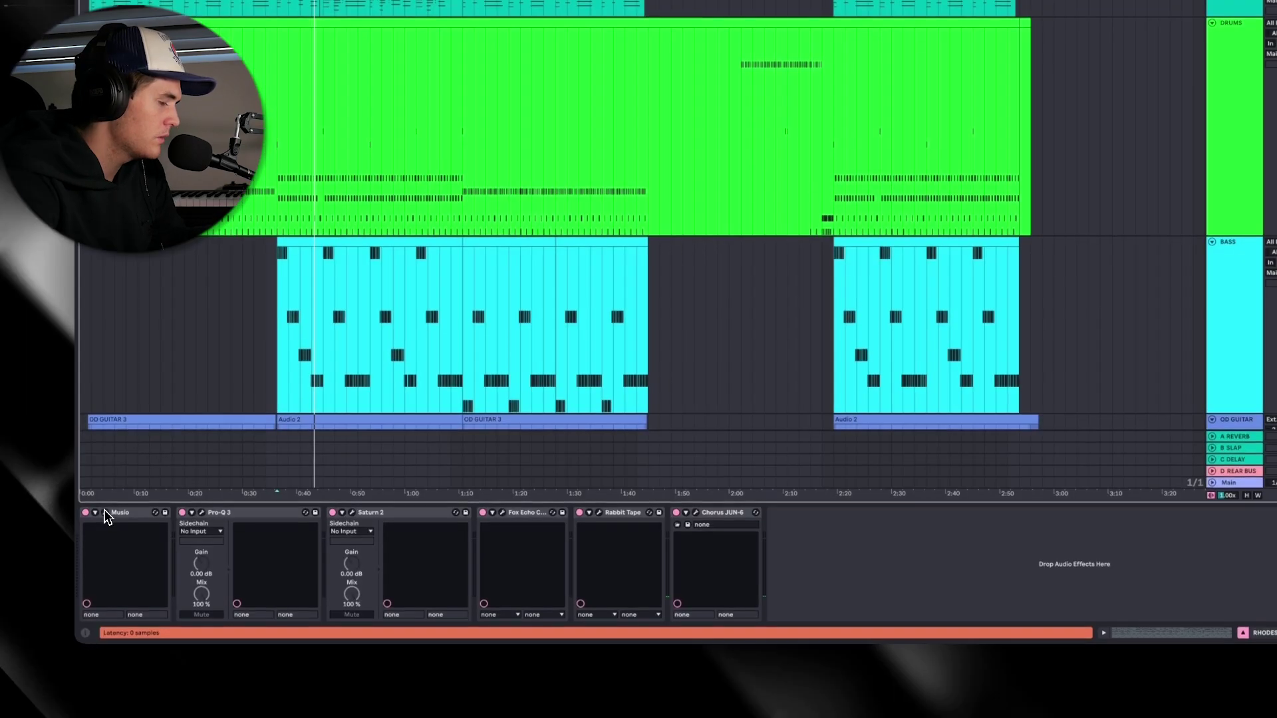
Bring up Pro-Q 3 on the RHODES track and switch it on to hear its effect
left_click(202, 512)
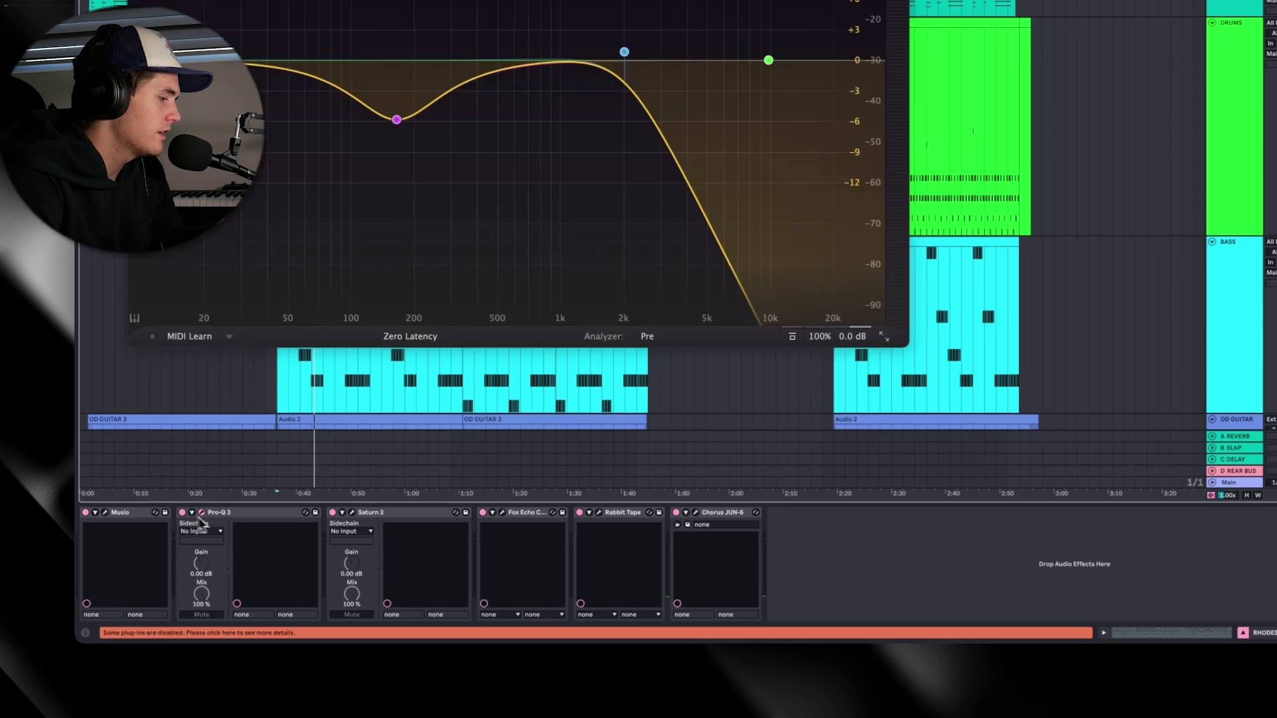
left_click(234, 518)
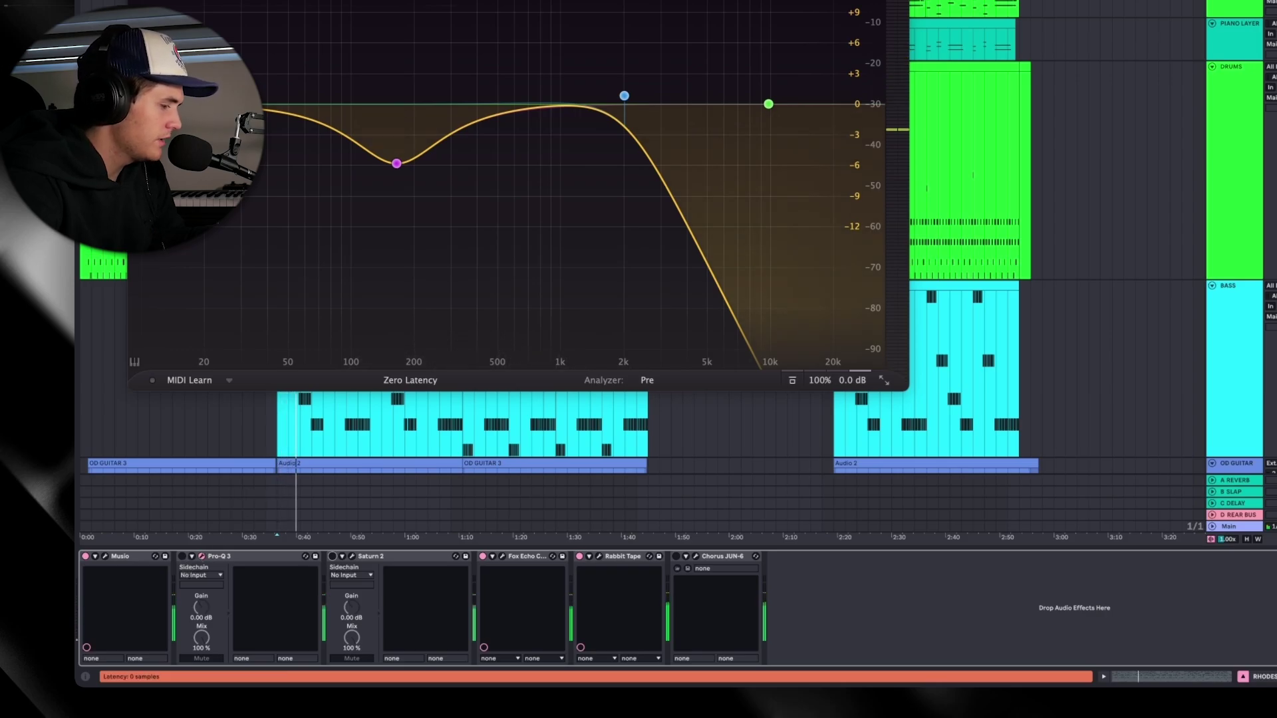
left_click(182, 558)
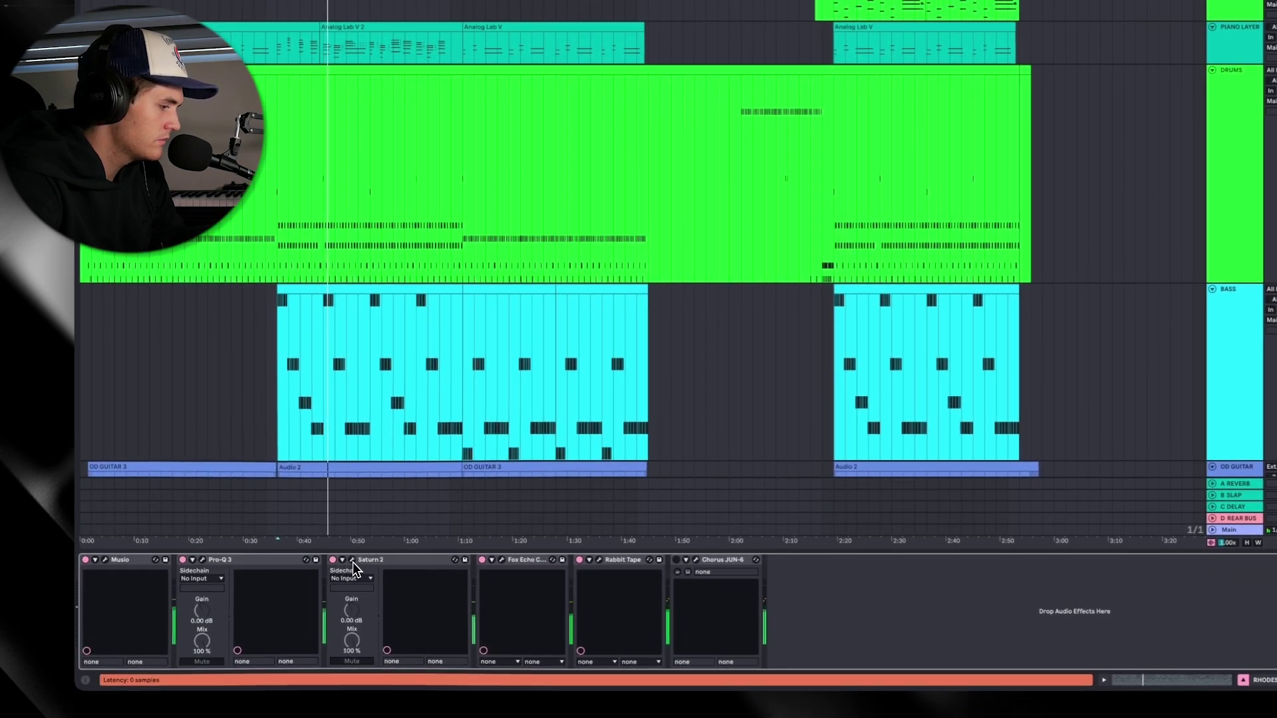
Examine the Saturn 2 and Fox Echo Chorus settings on the RHODES track
left_click(352, 579)
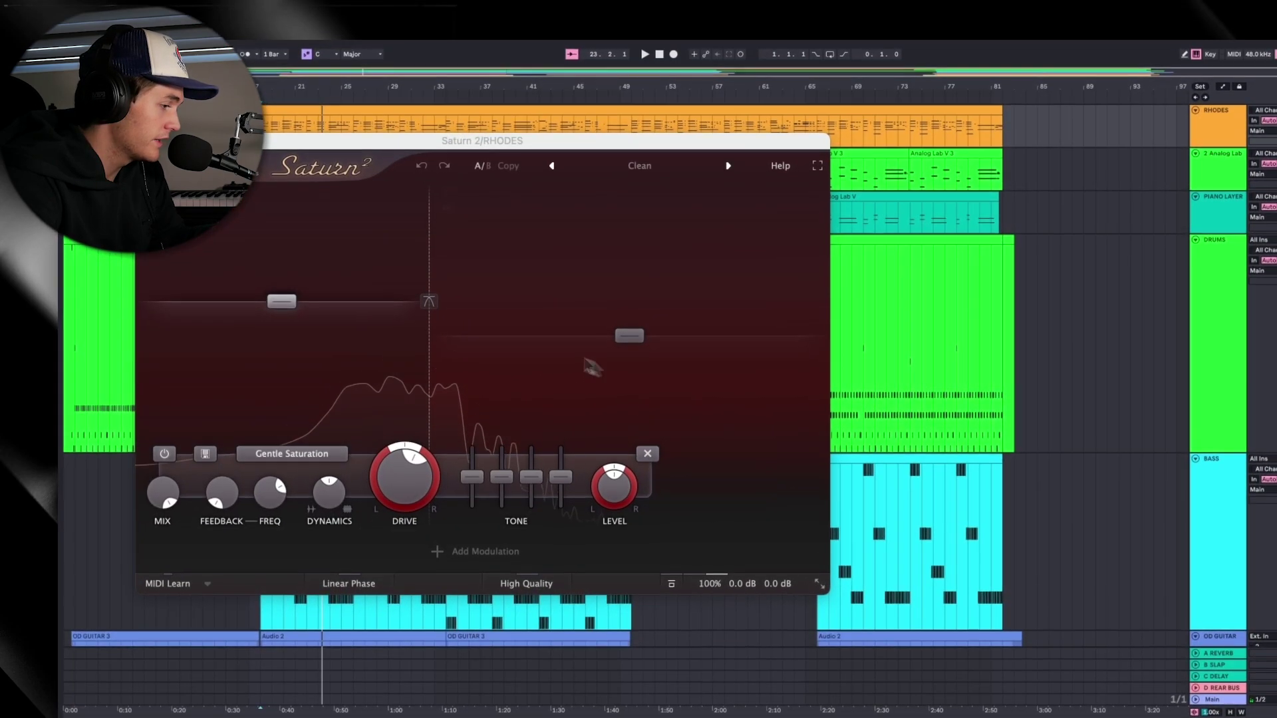
left_click(413, 561)
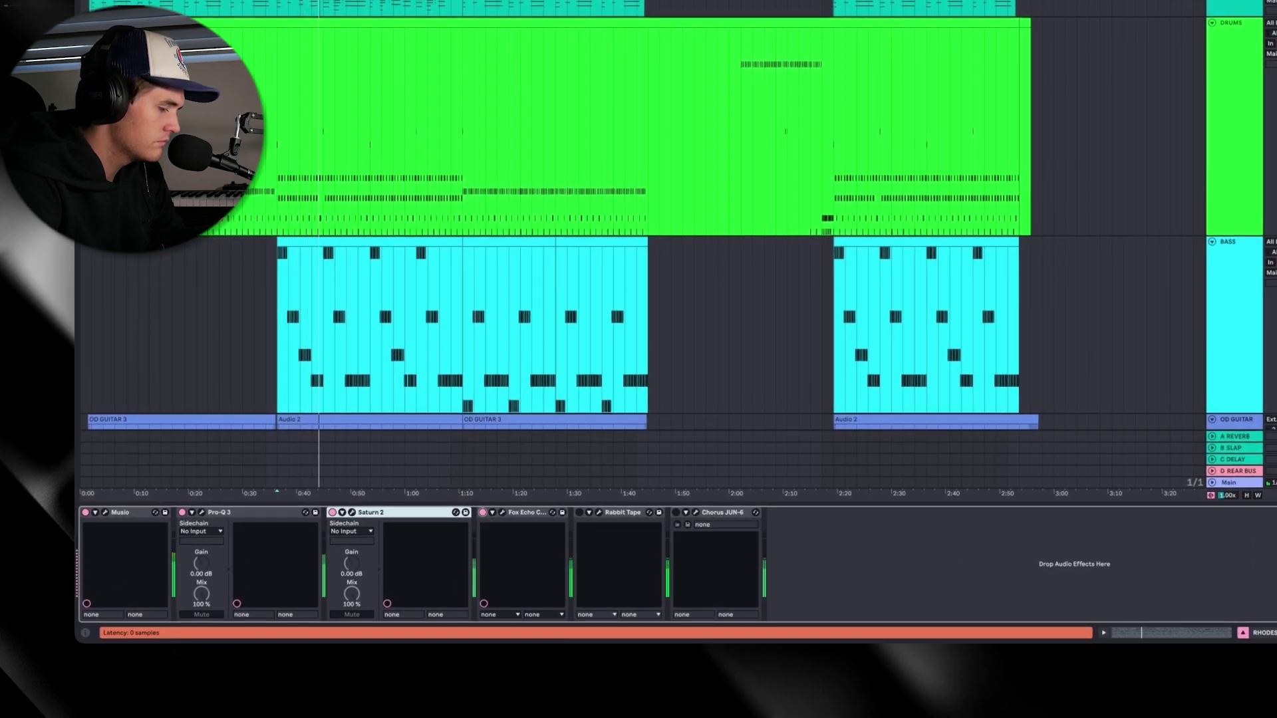
left_click(503, 513)
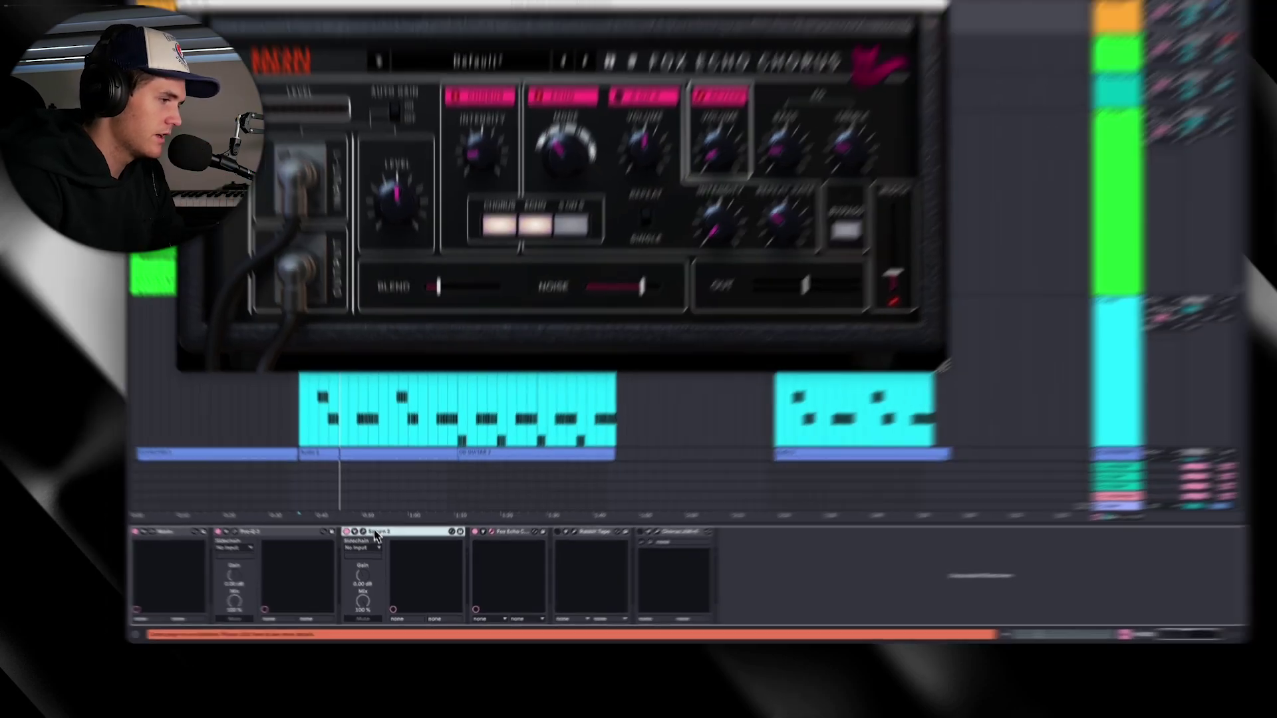
mouse_move(757, 152)
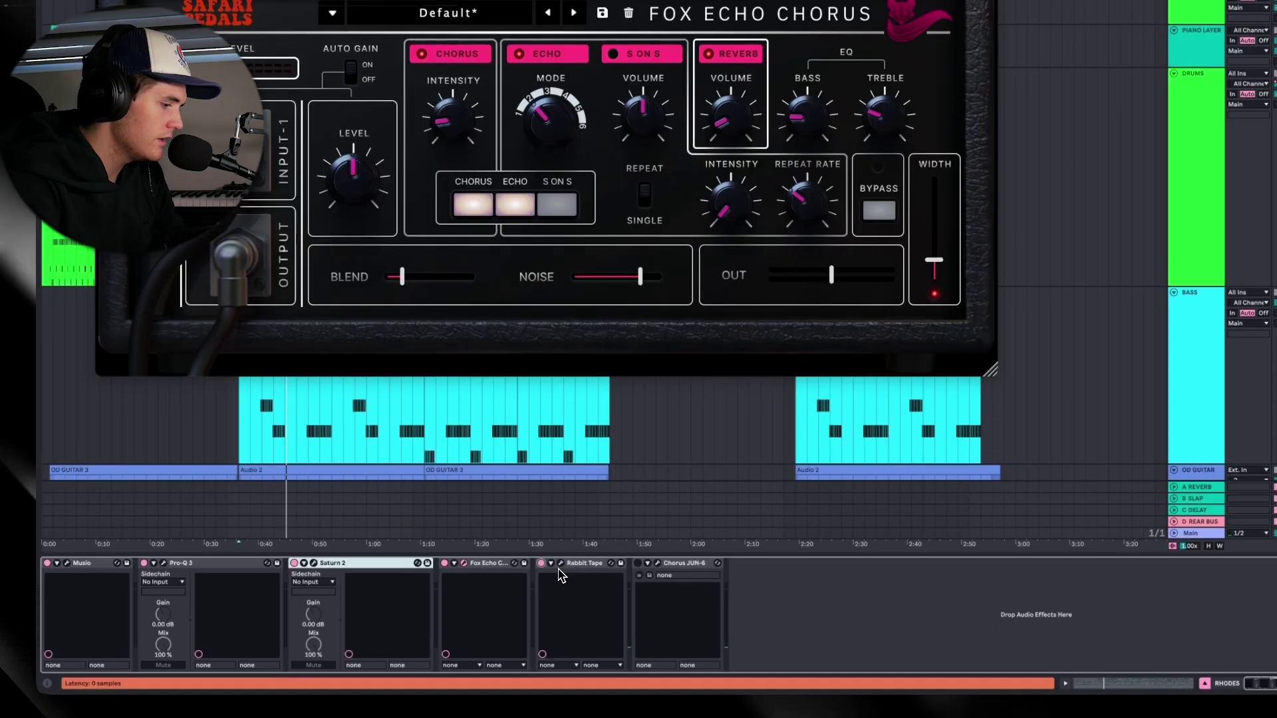
Bring up Rabbit Tape on RHODES, play the part and close the Fox Echo Chorus and Rabbit Tape windows
left_click(546, 553)
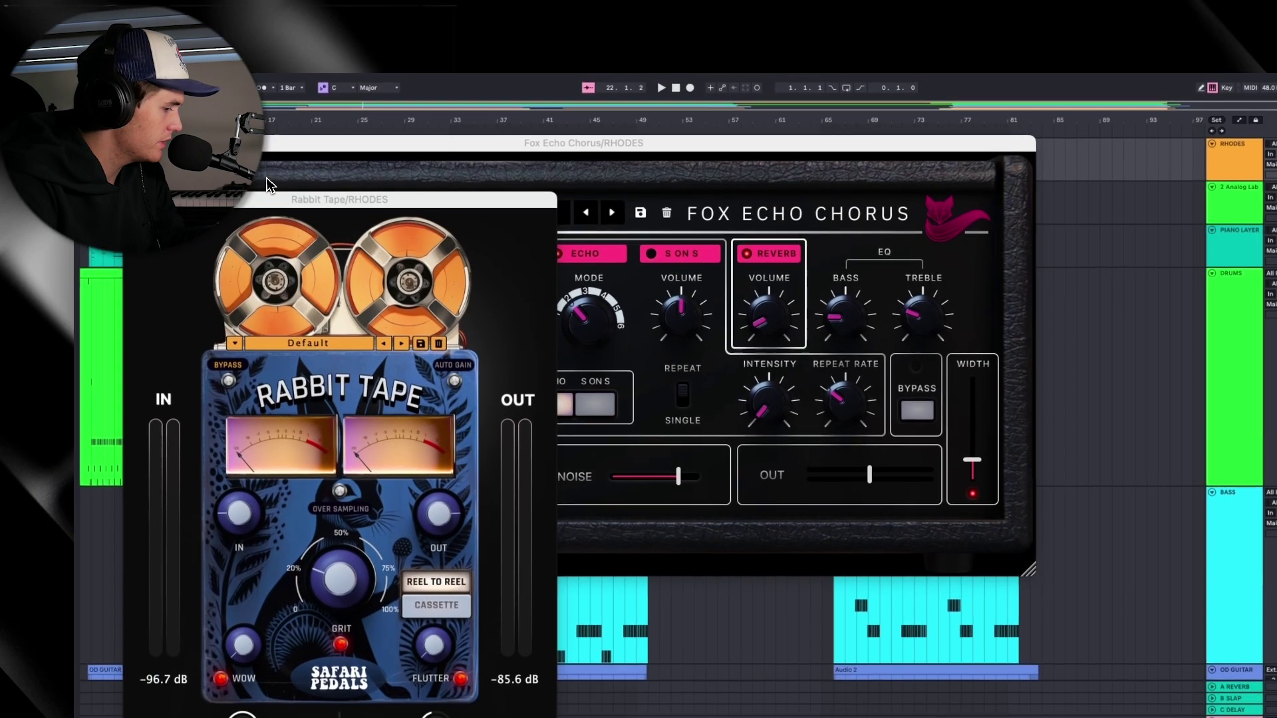
key("space")
key("super+w")
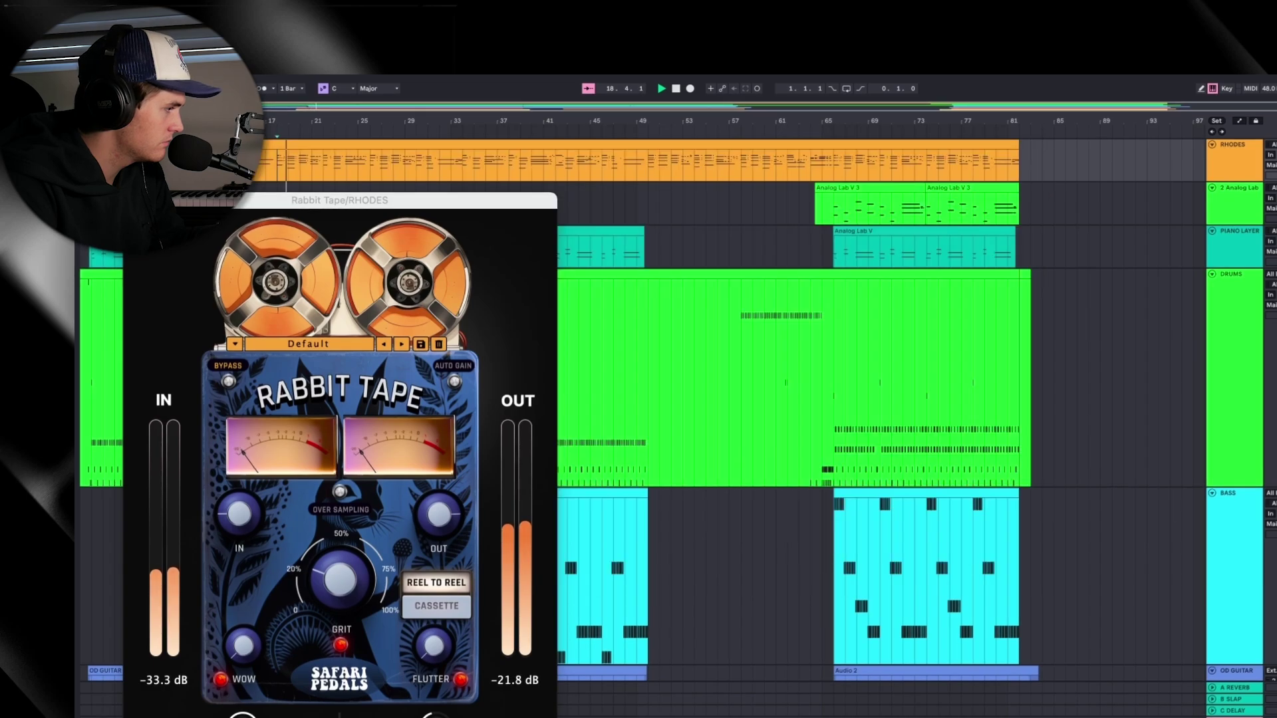
key("super+w")
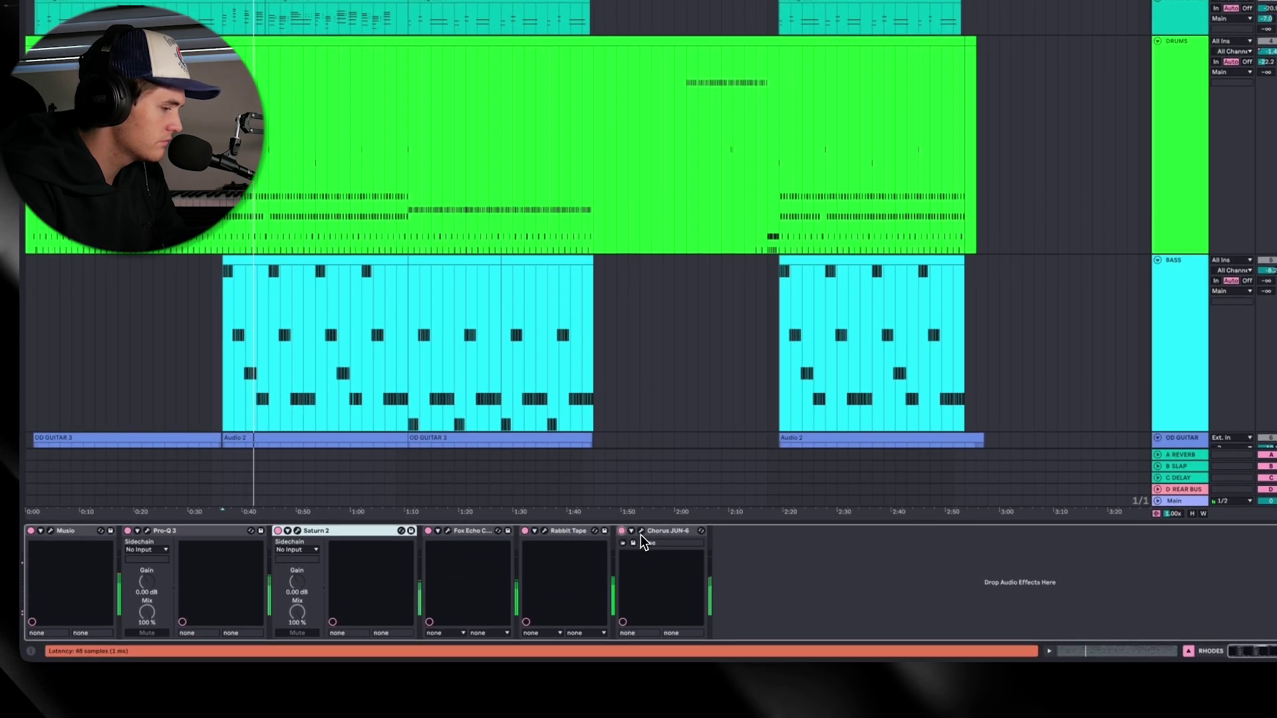
Review the Chorus JUN-6 settings on RHODES, close its window and toggle playback
left_click(641, 531)
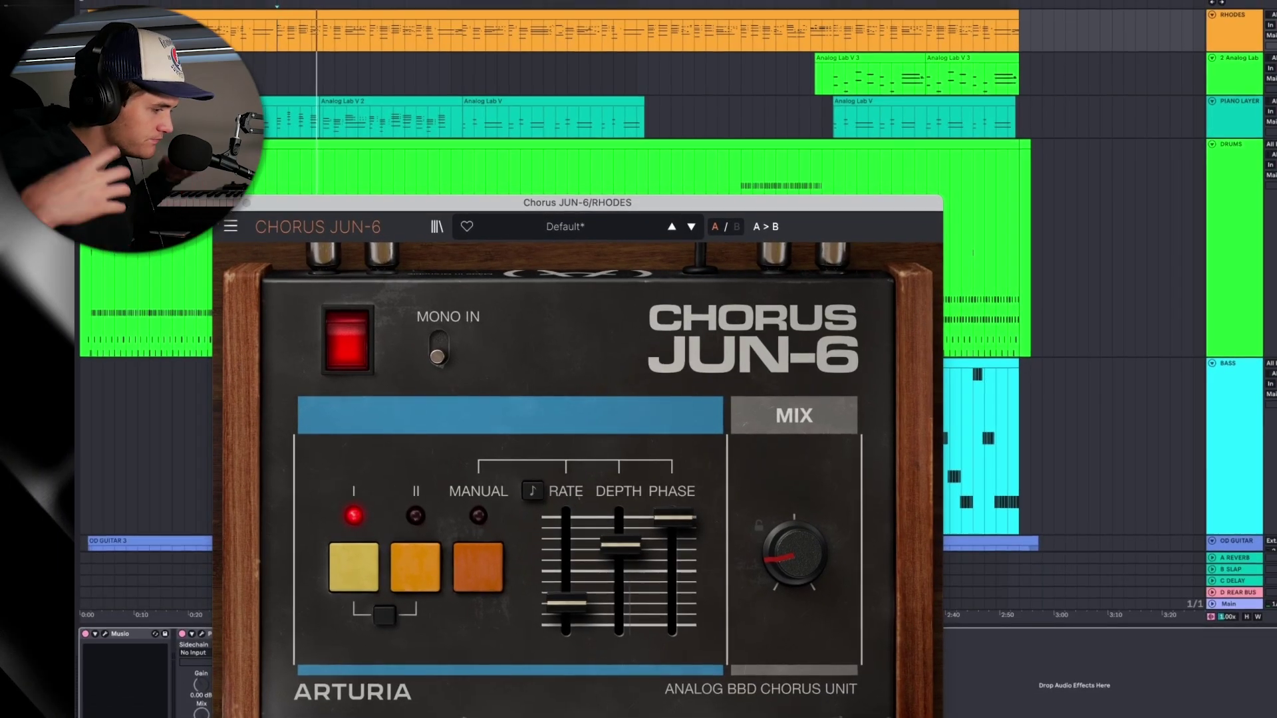
left_click(220, 202)
key("space")
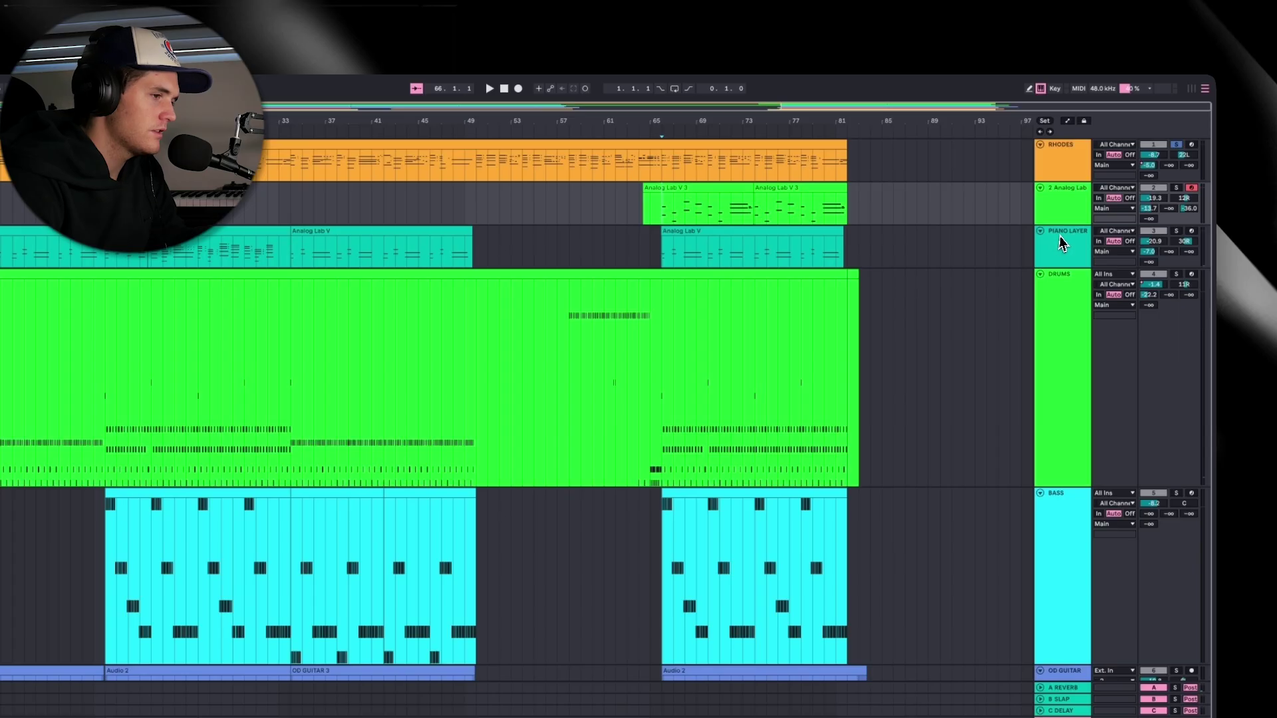
Move the PIANO LAYER track directly beneath RHODES, toggle its Pro-Q 4 for comparison and close the plug-in window
left_click_drag(1060, 241, 1060, 194)
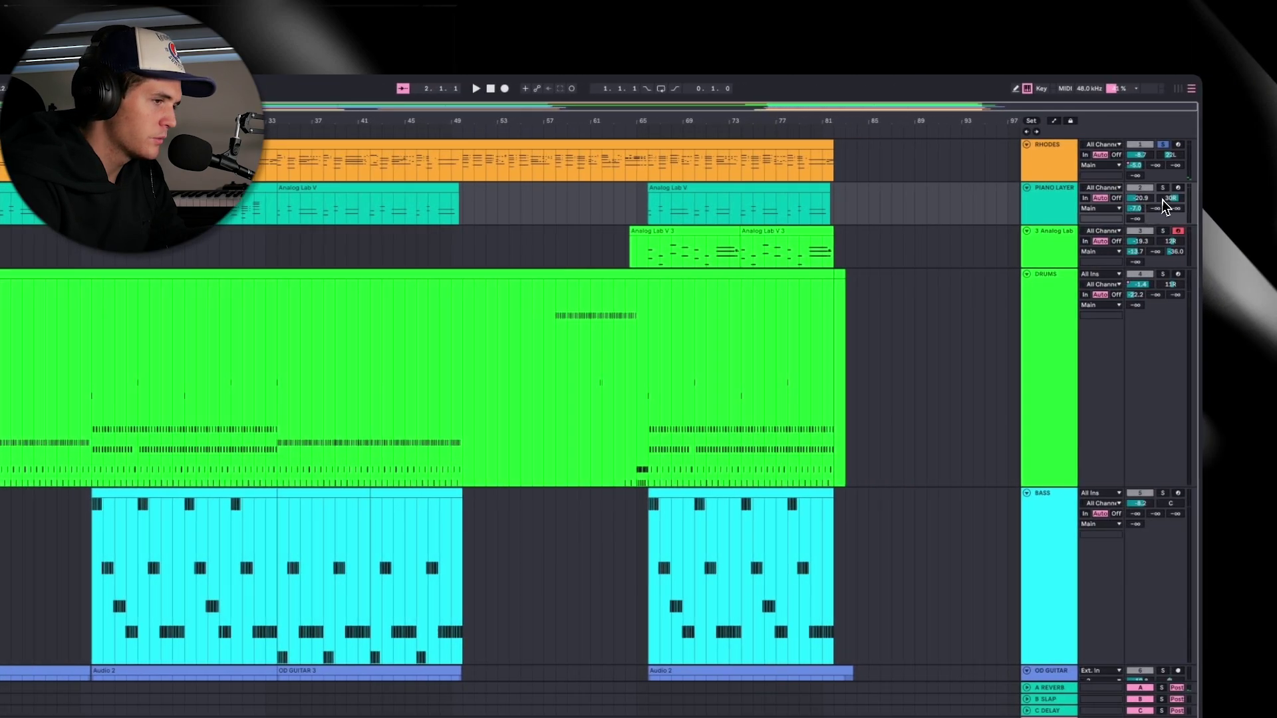
left_click(1040, 204)
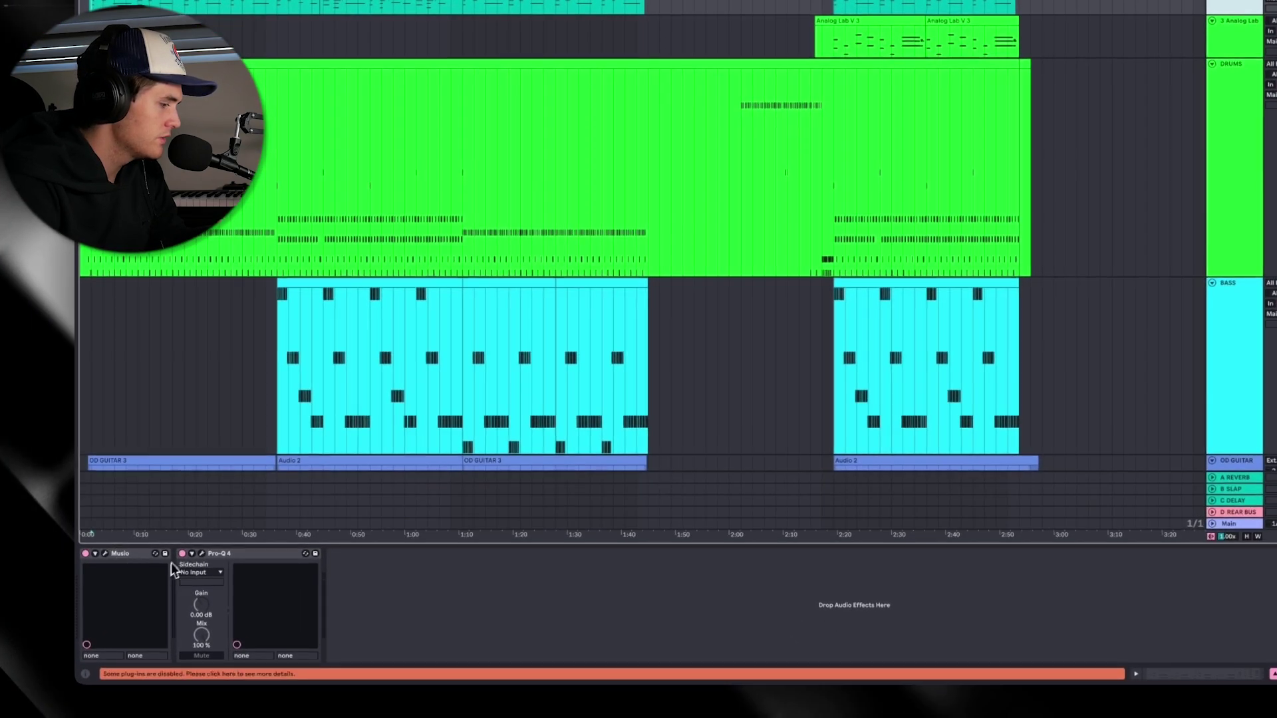
left_click(202, 554)
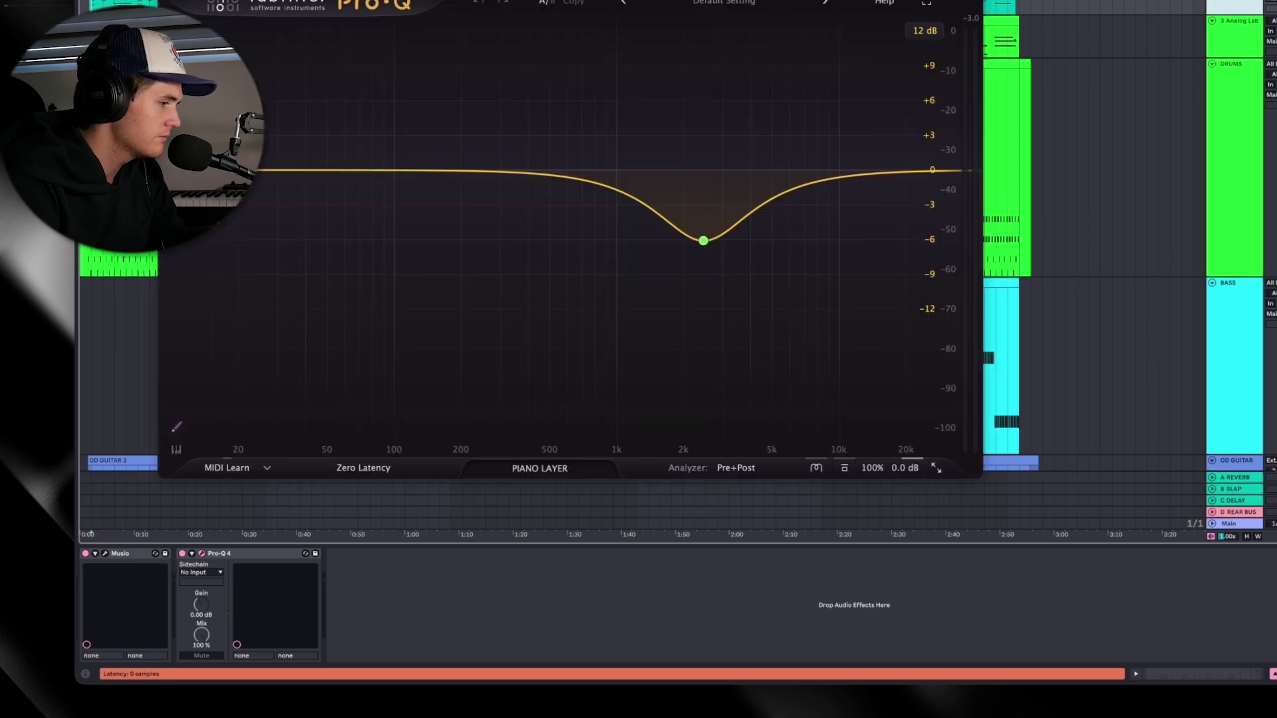
left_click(181, 554)
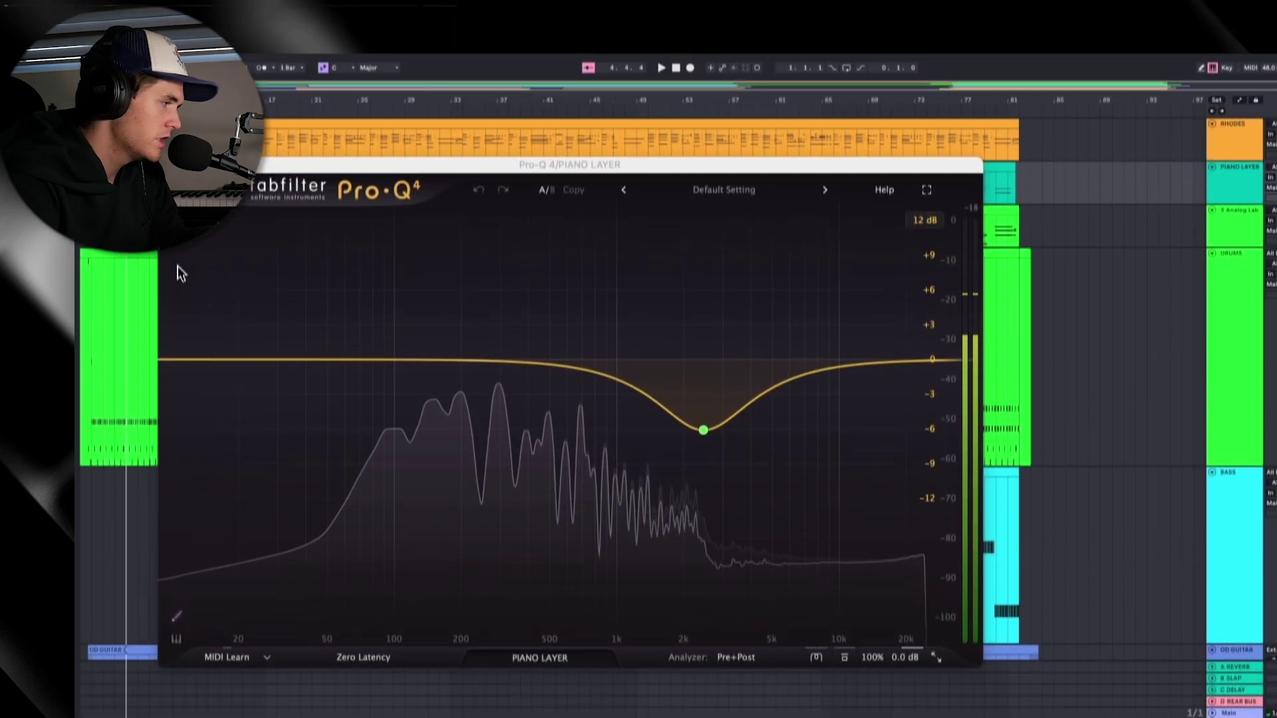
left_click(166, 165)
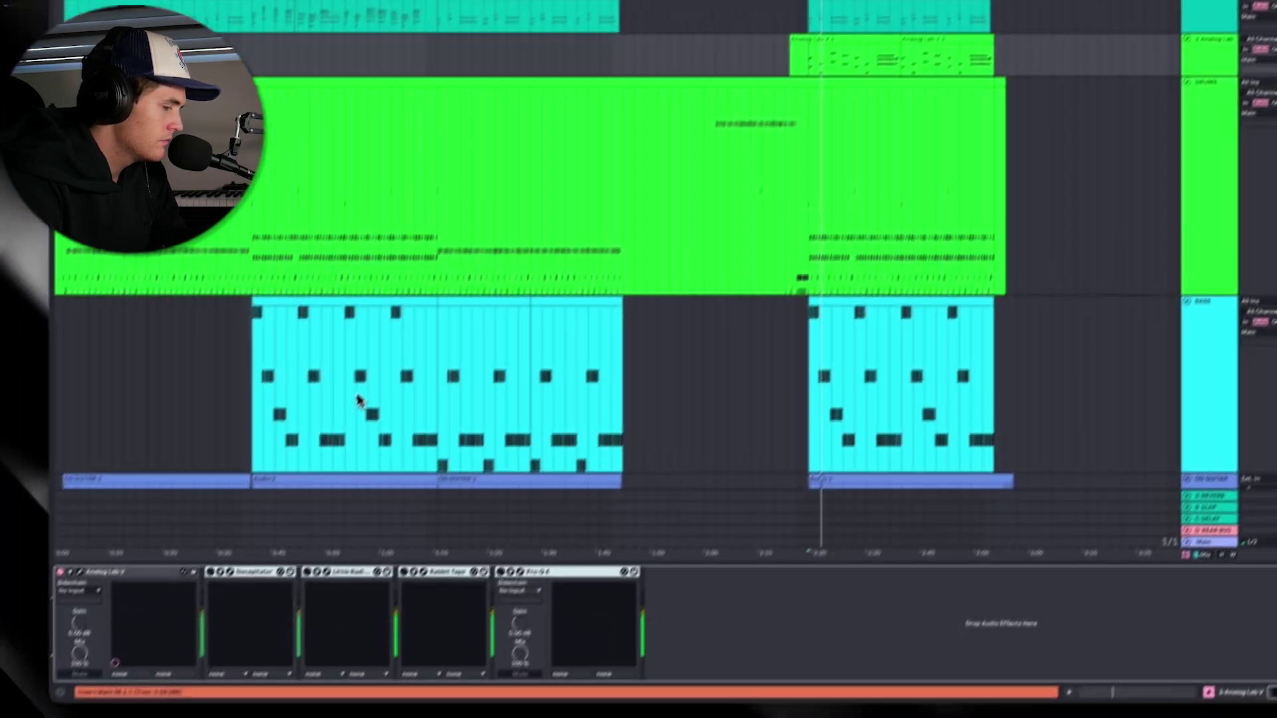
Switch on Decapitator, Little Radiator, Rabbit Tape and Pro-Q 4 on the Analog Lab track and view the Pro-Q 4 and Little Radiator settings
left_click(265, 555)
left_click(223, 556)
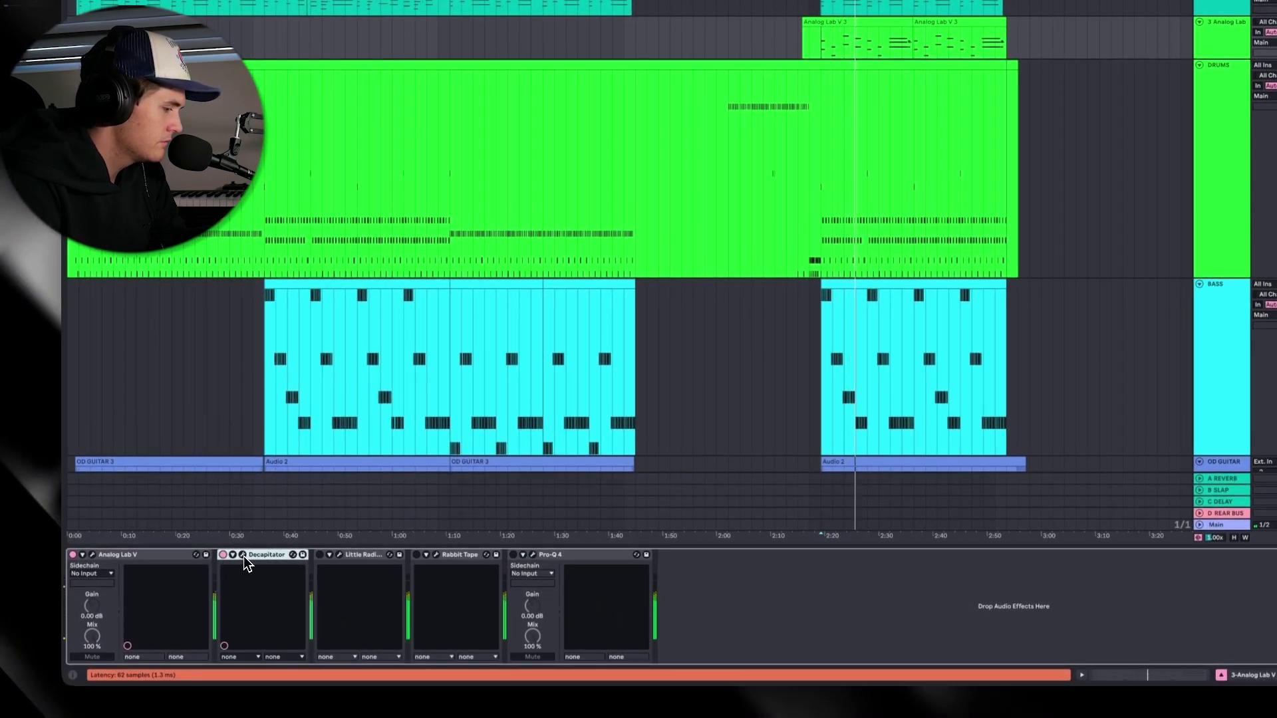
left_click(320, 554)
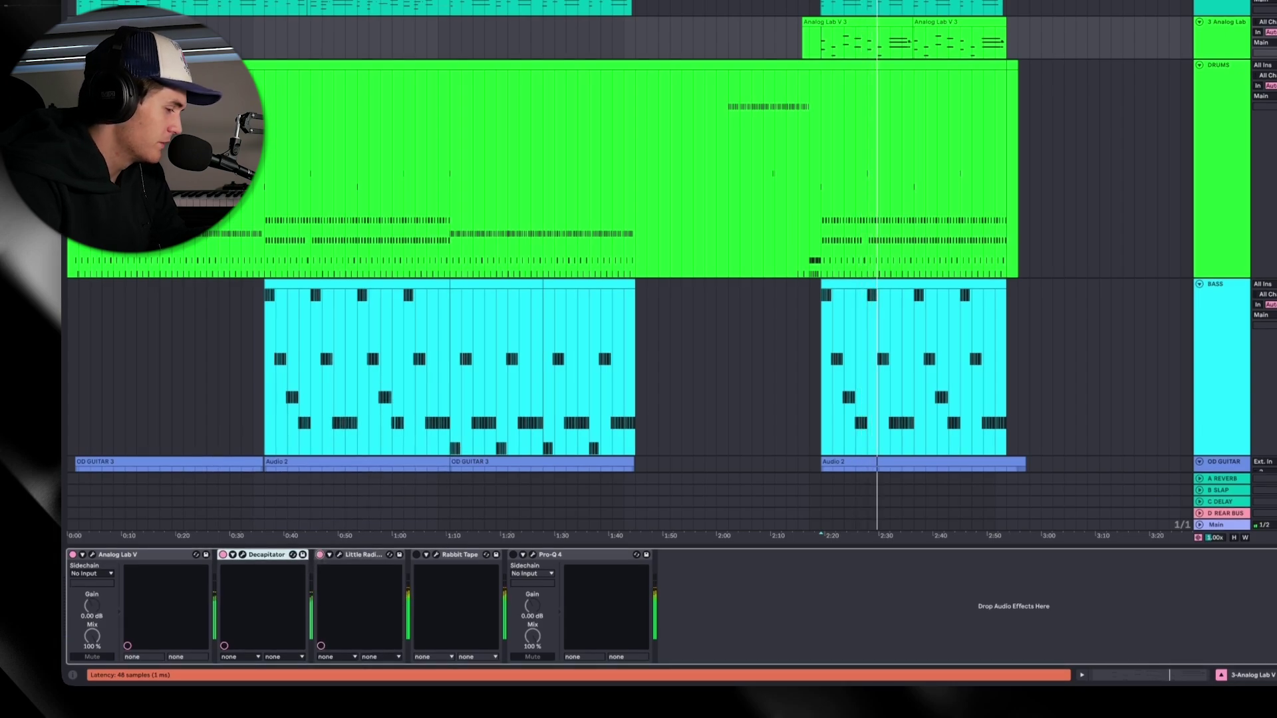
left_click(416, 554)
left_click(416, 556)
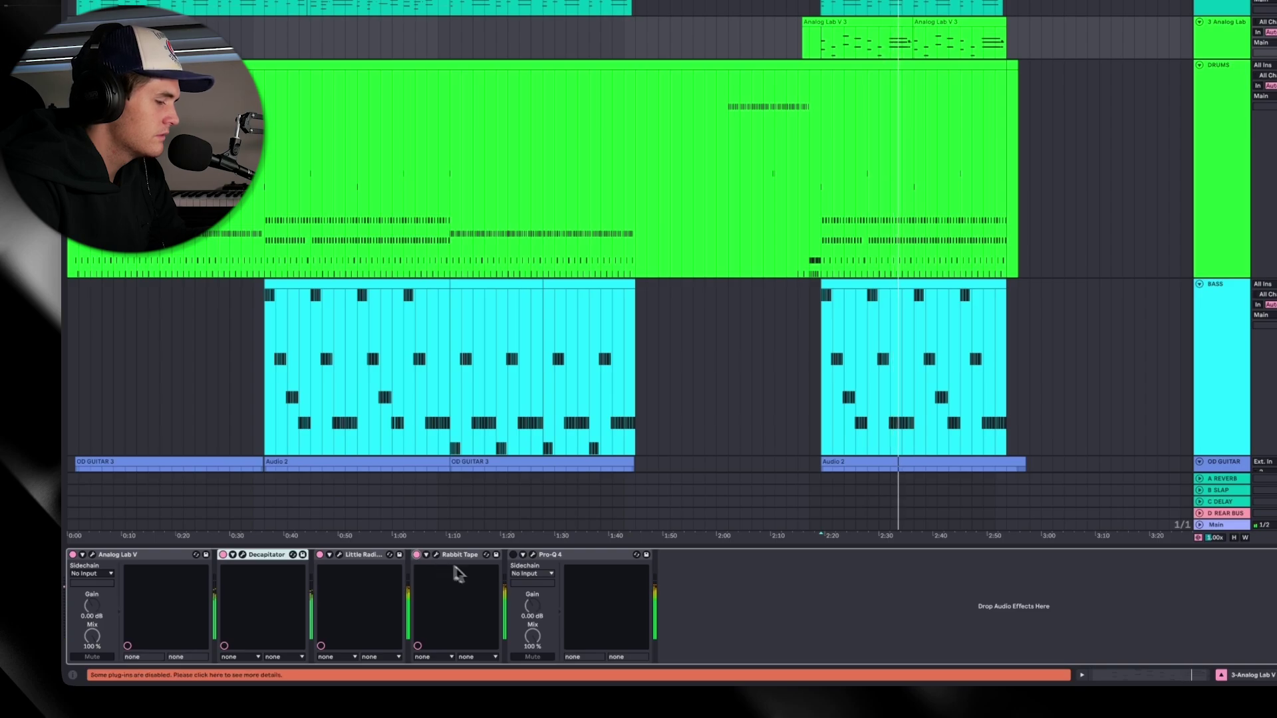
left_click(514, 556)
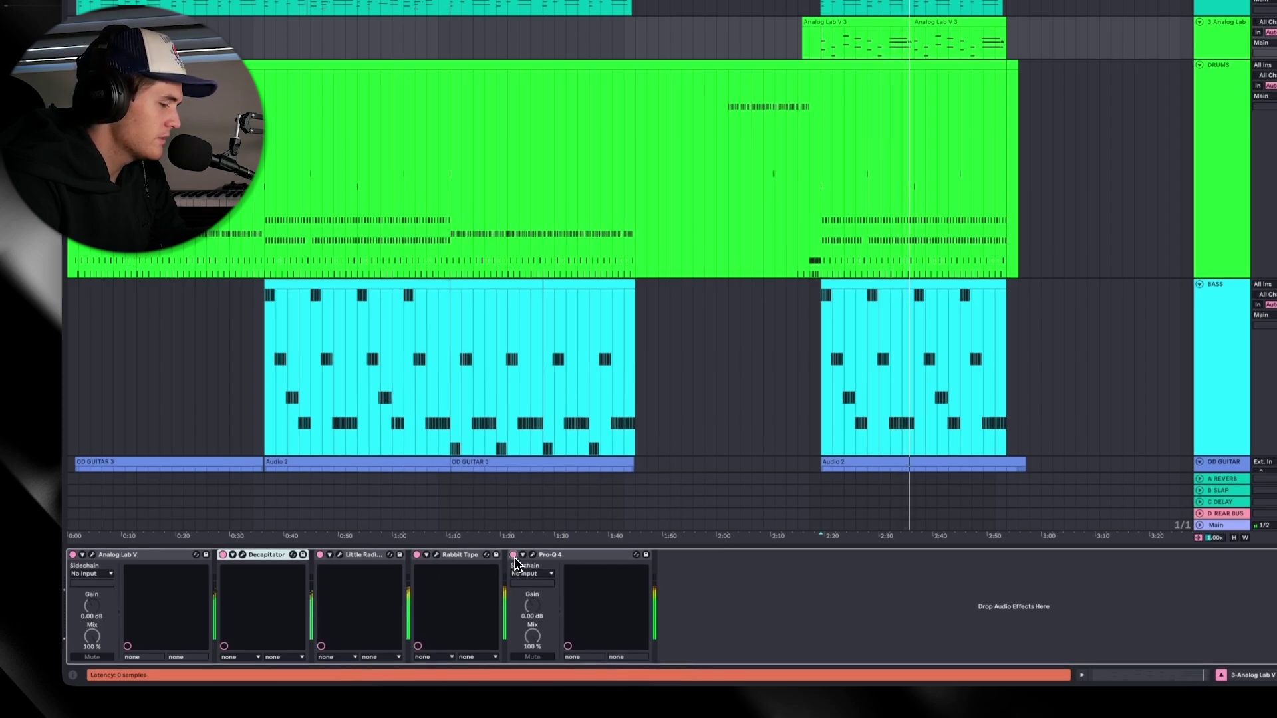
left_click(534, 556)
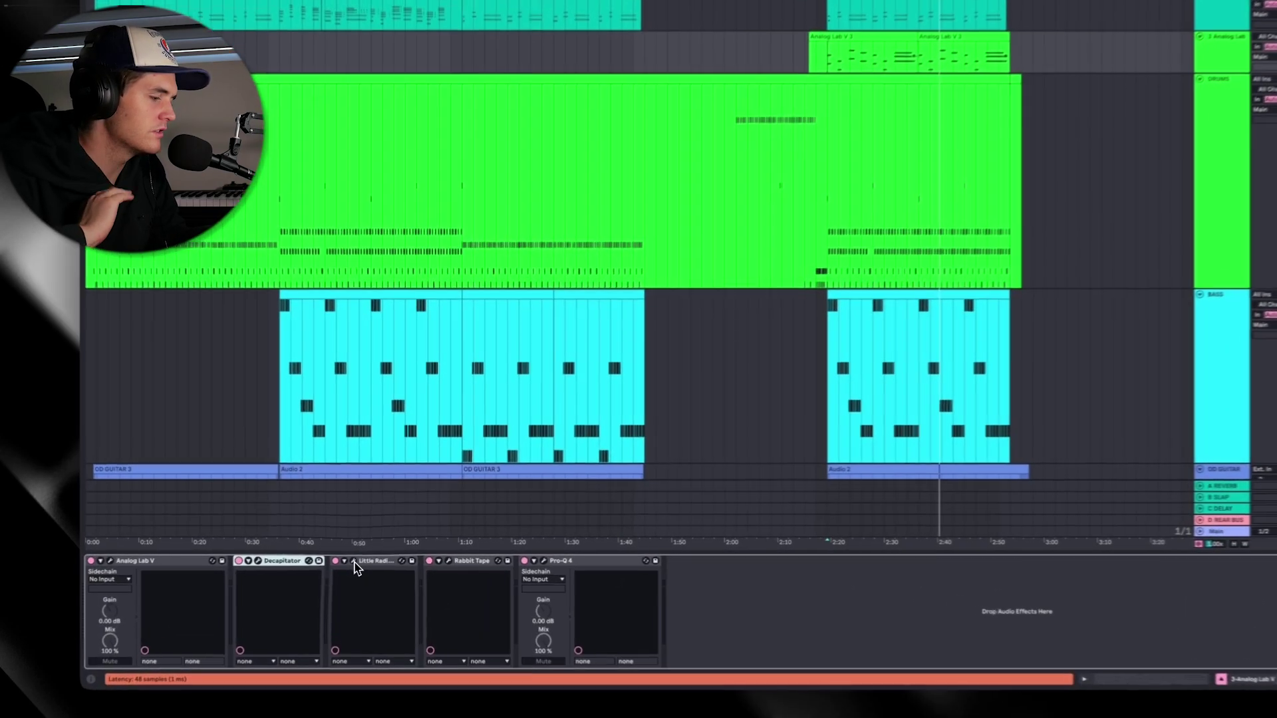
left_click(375, 554)
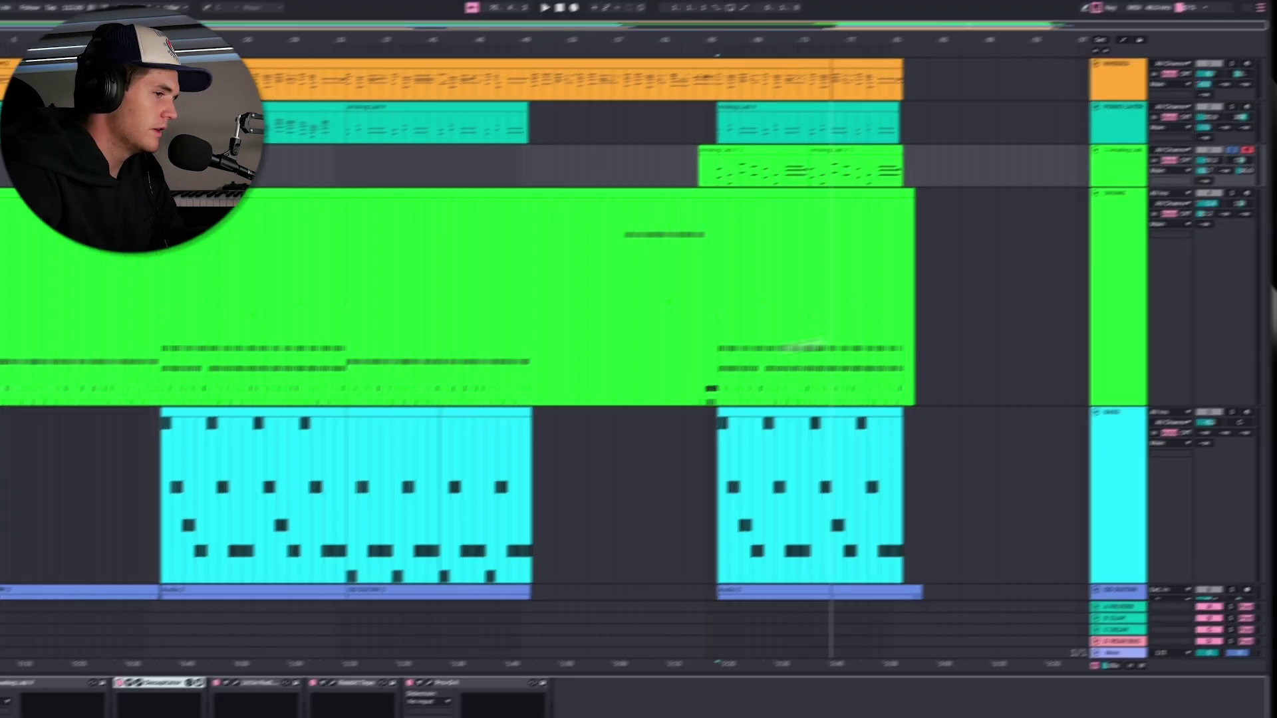
Select the PHASY LEAD track and set the playback start just before its second clip
scroll(1032, 157, "down", 5)
left_click(1041, 451)
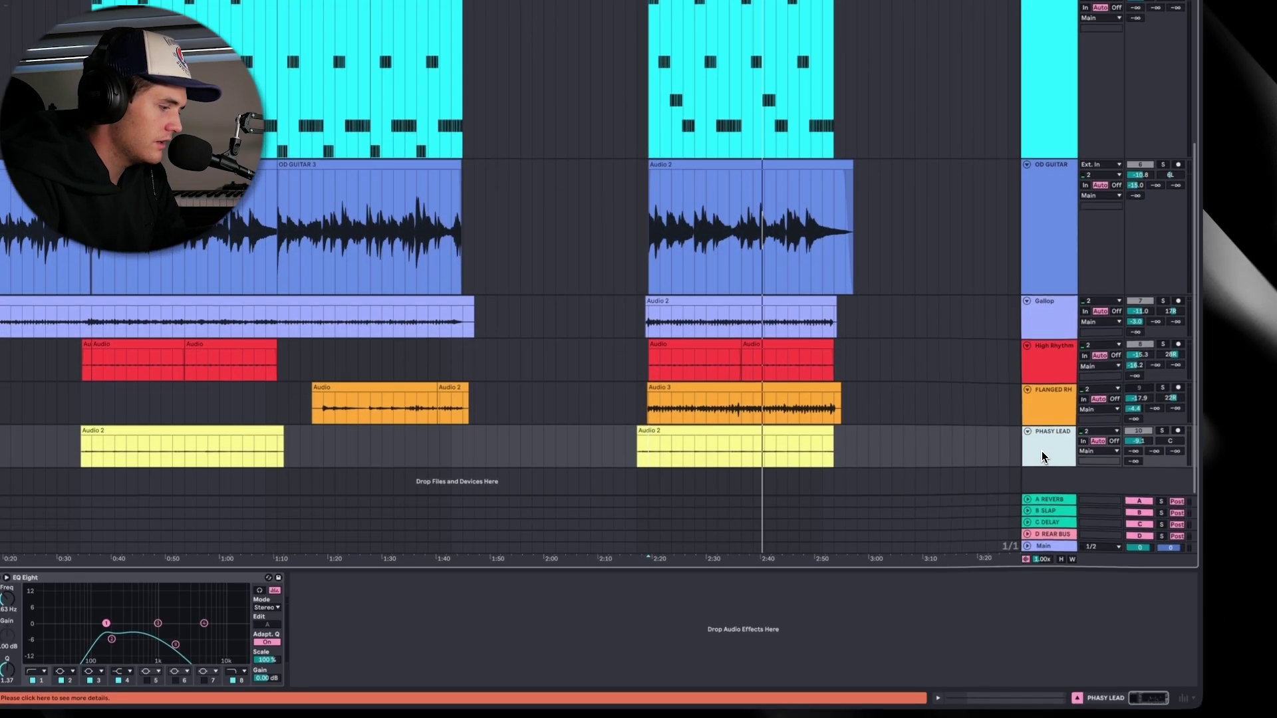
left_click(627, 526)
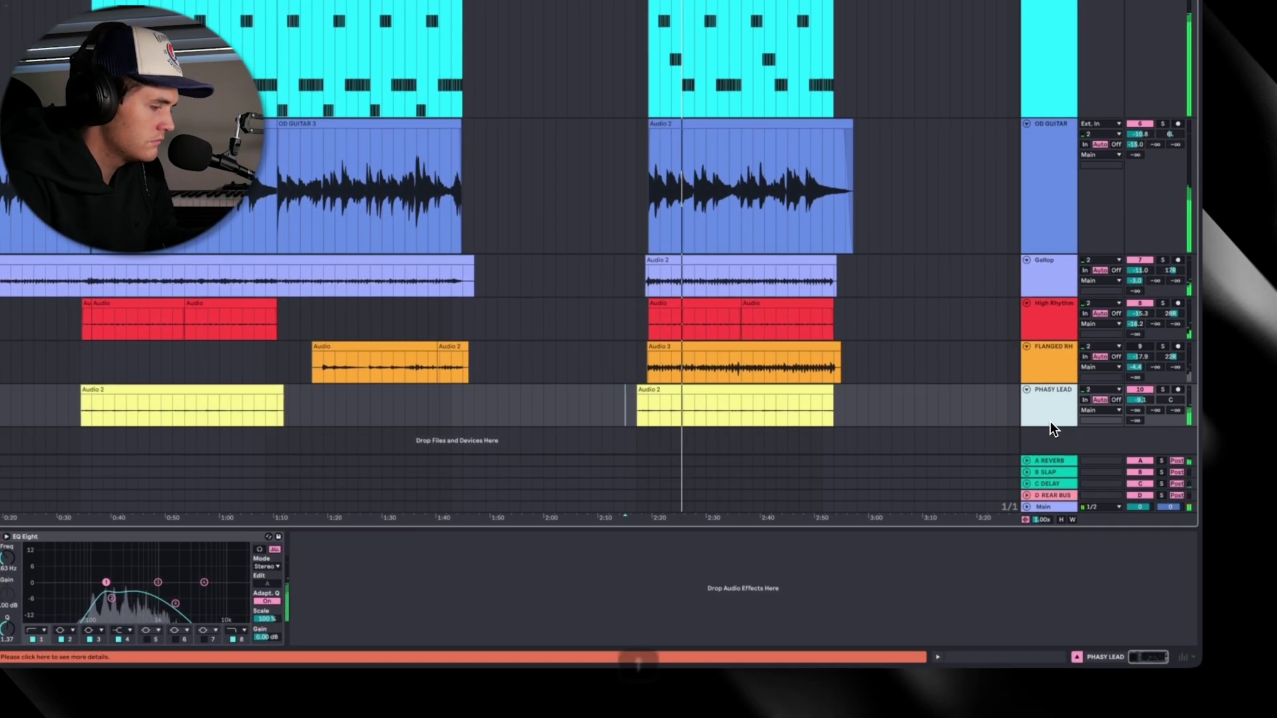
Move the track selection upward from PHASY LEAD to RHODES and look over the whole arrangement during playback
key("Up")
key("Up")
key("Up")
key("Up")
key("Up")
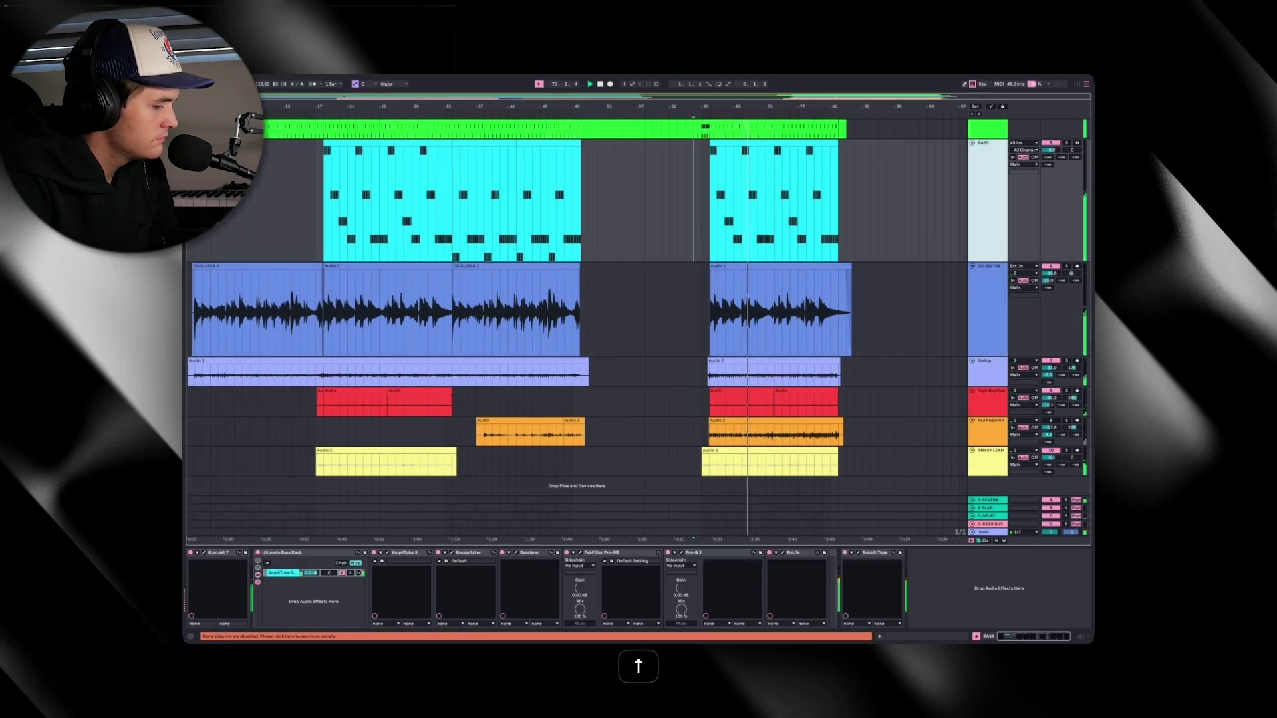
key("Up")
key("Up")
key("Up")
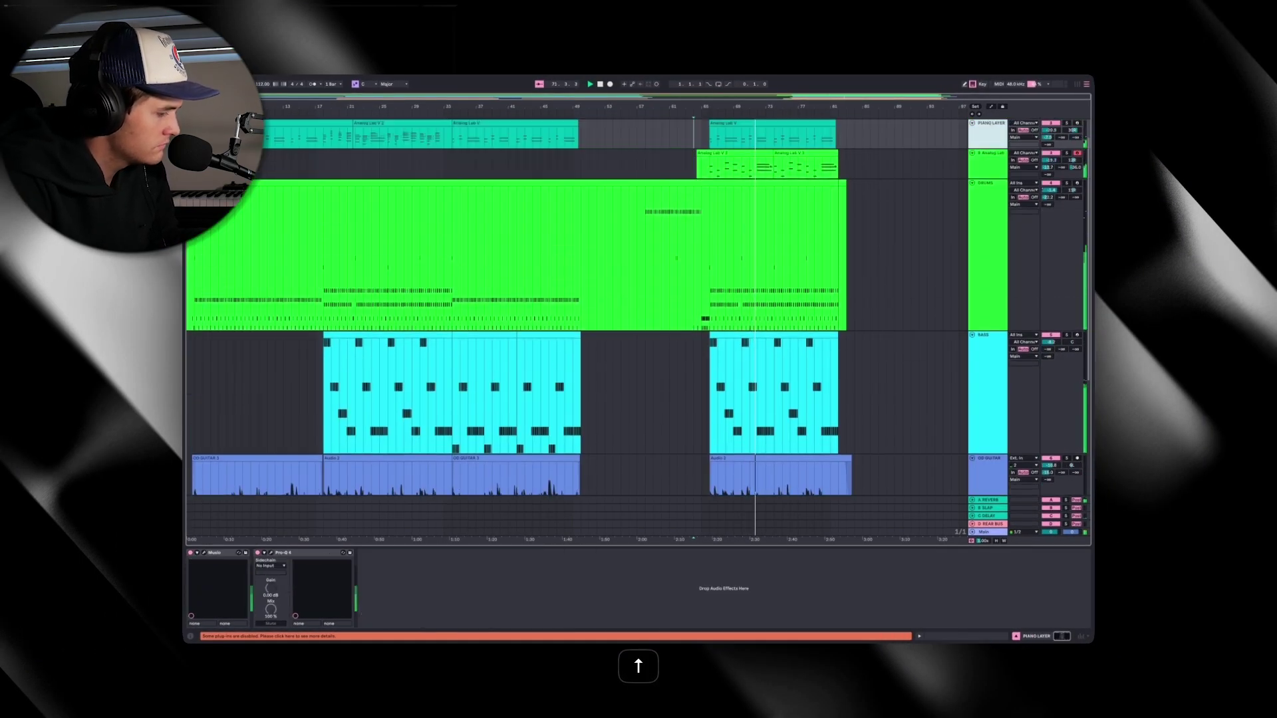
key("Up")
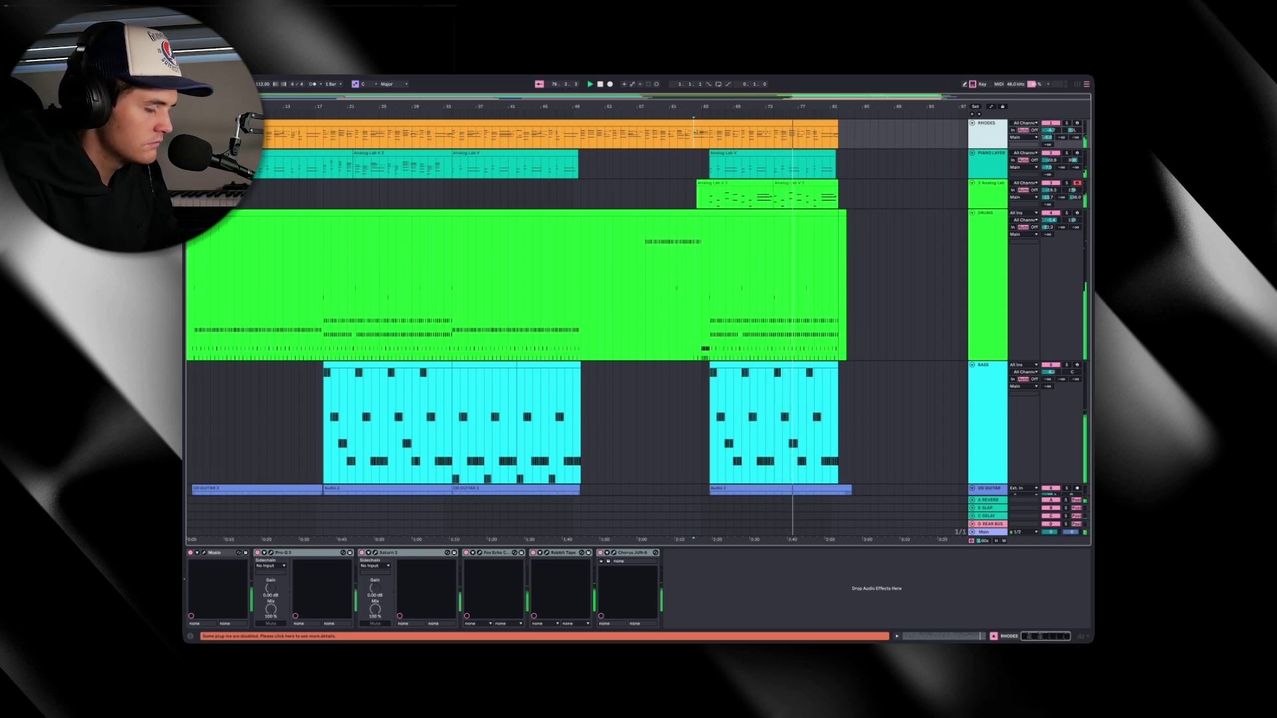
scroll(990, 477, "down", 5)
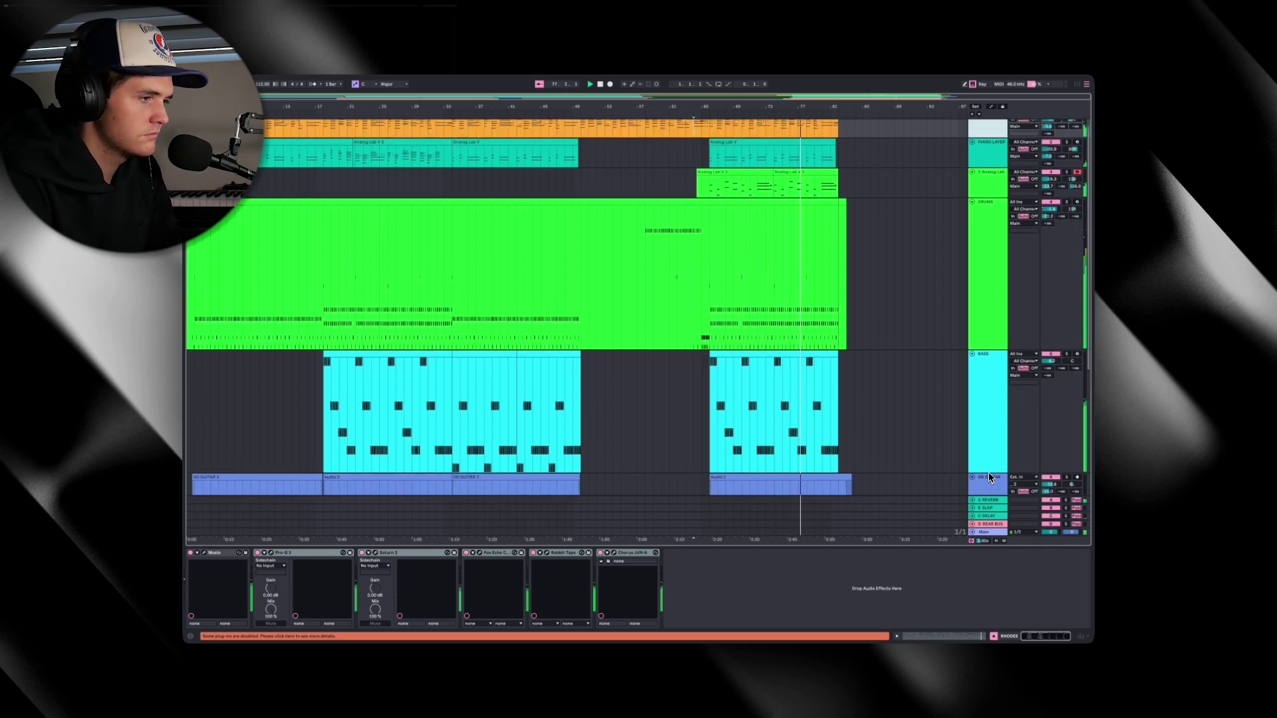
scroll(989, 477, "down", 2)
scroll(989, 477, "up", 6)
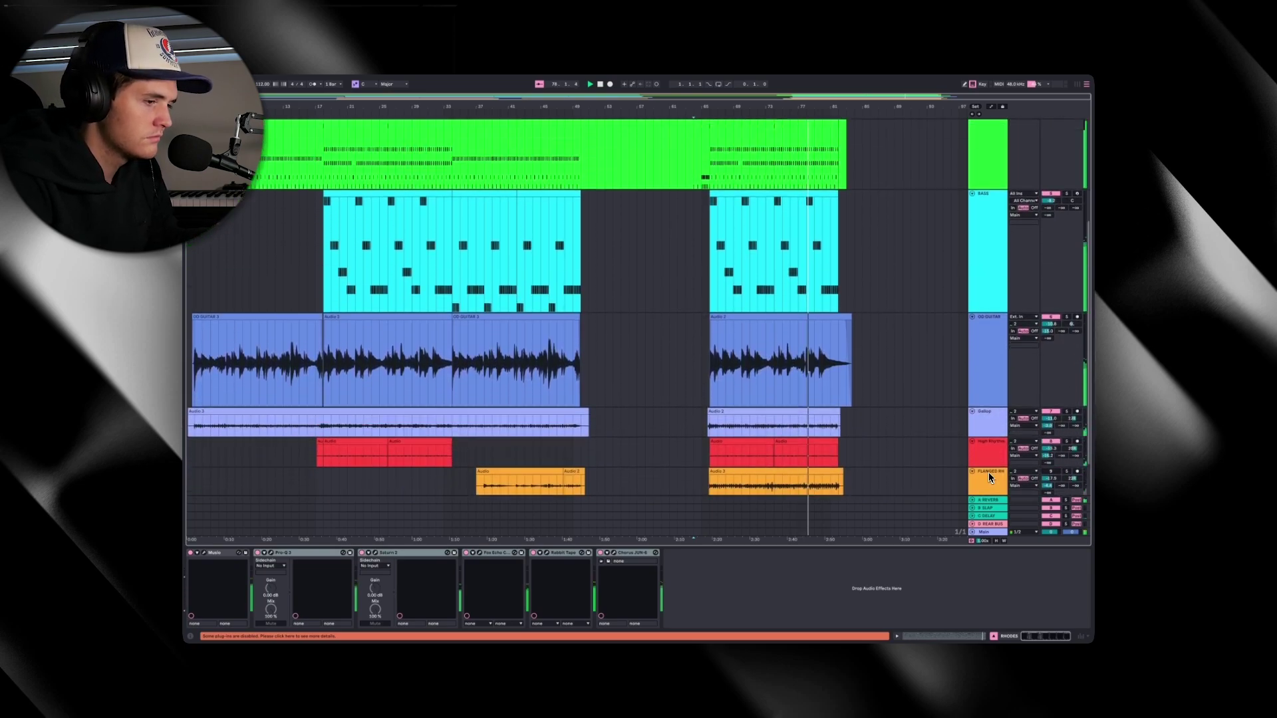
scroll(990, 452, "down", 7)
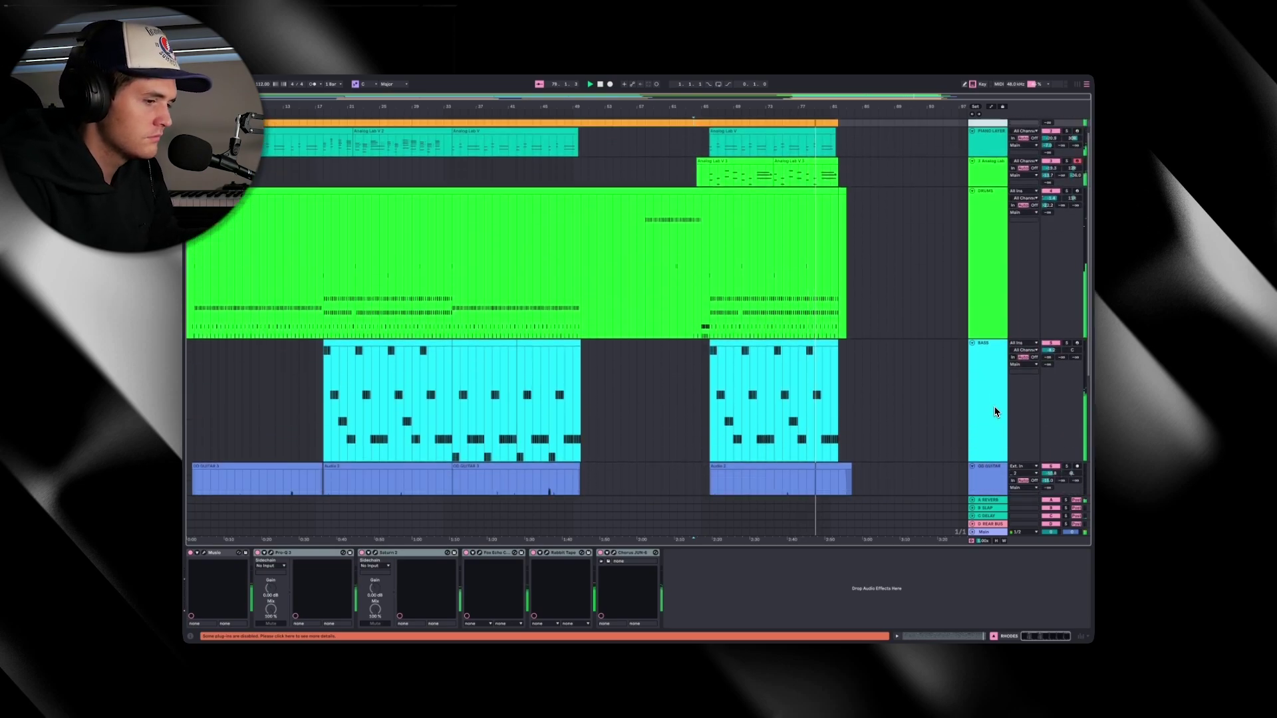